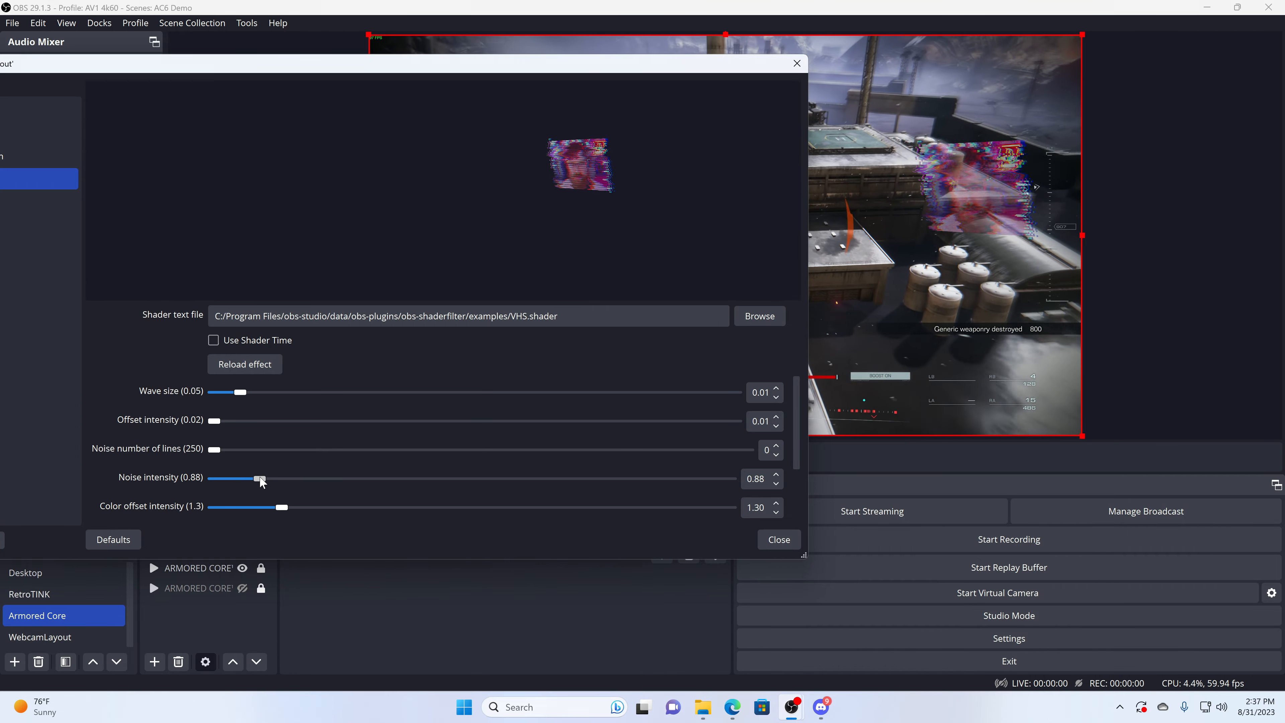
Step: Set the VHS shader's noise intensity to 0.05 and close the WebcamLayout filters
left_click_drag(259, 477, 216, 479)
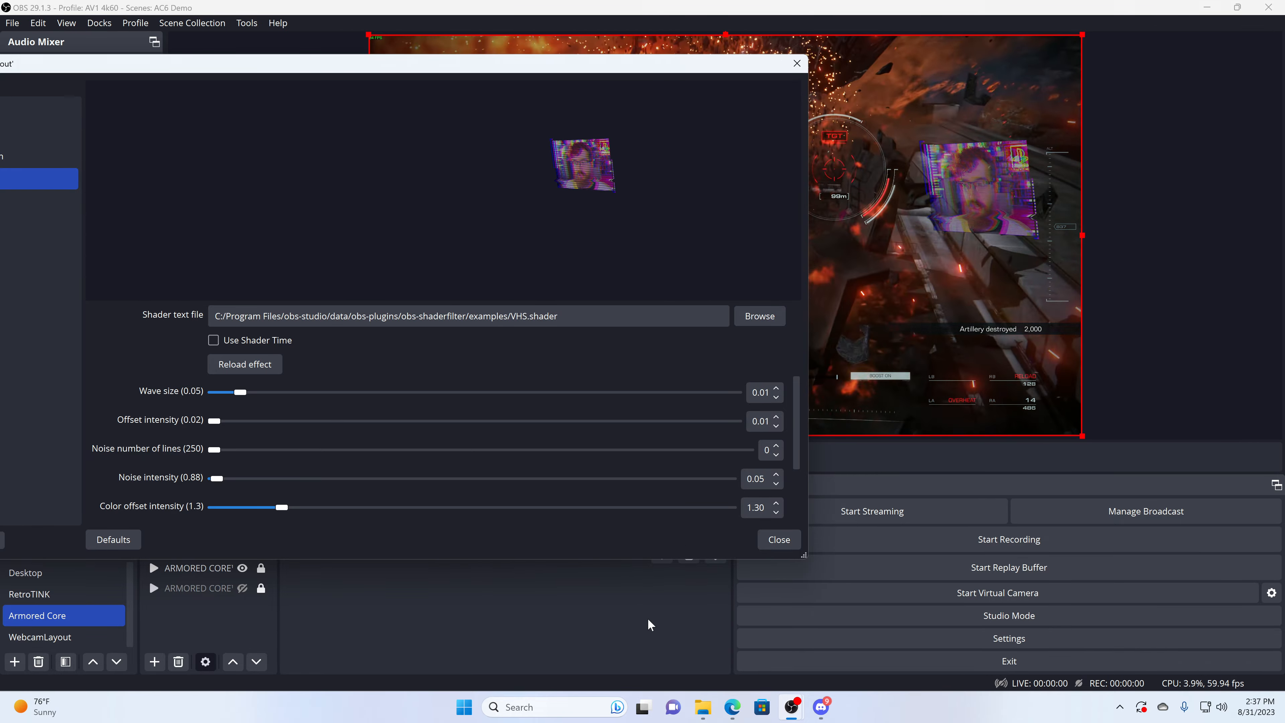
left_click(776, 538)
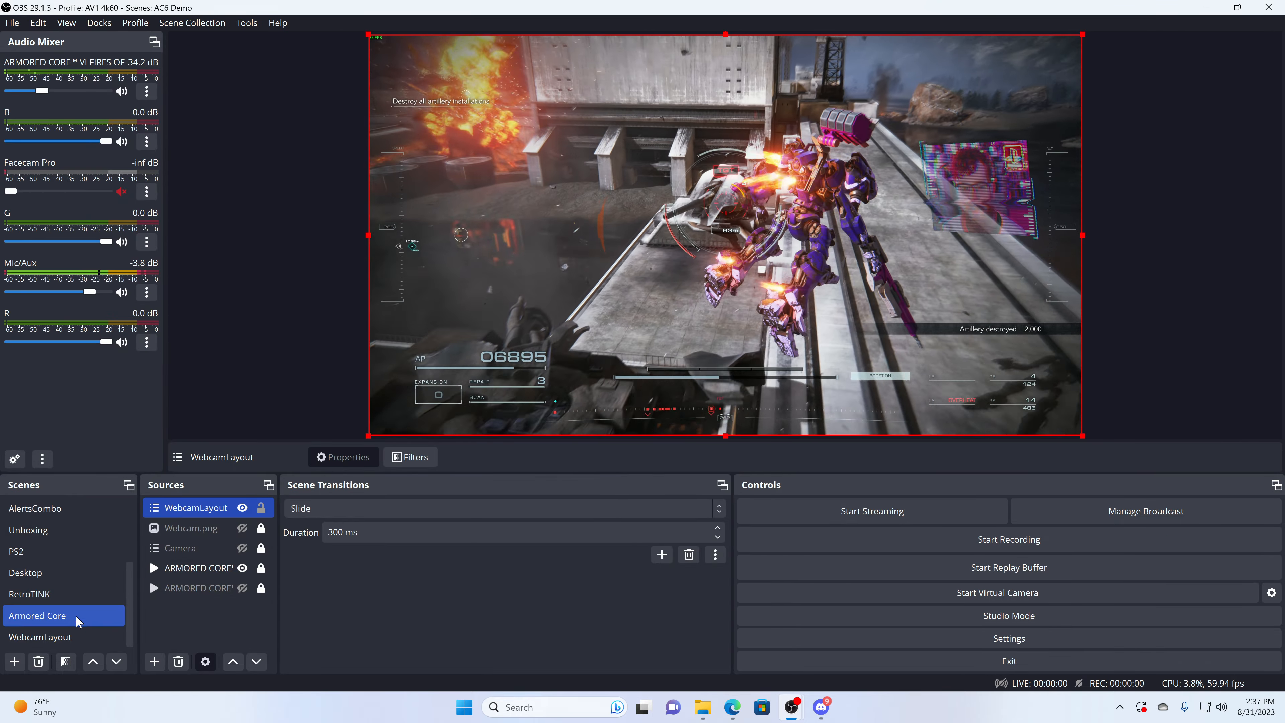
Step: Hide the G, B and R sources in the WebcamLayout scene and return to the Armored Core scene
left_click(40, 637)
left_click(245, 530)
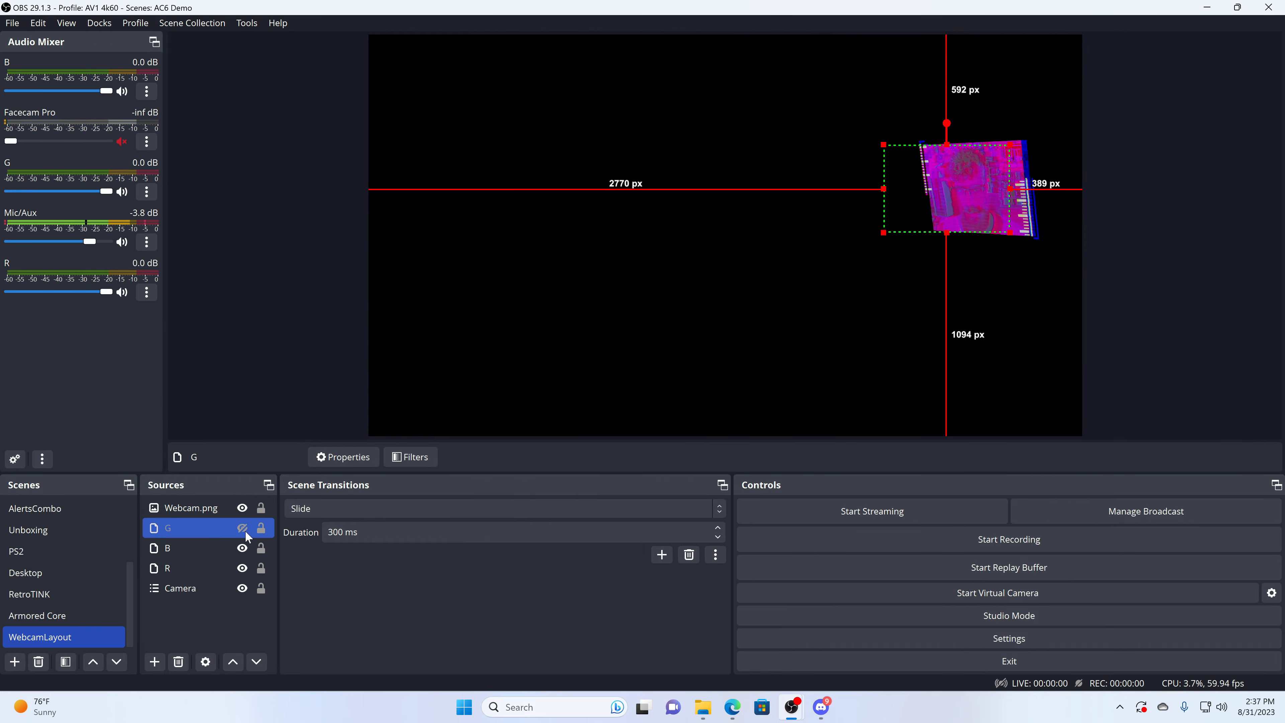
left_click(244, 549)
left_click(242, 569)
left_click(91, 614)
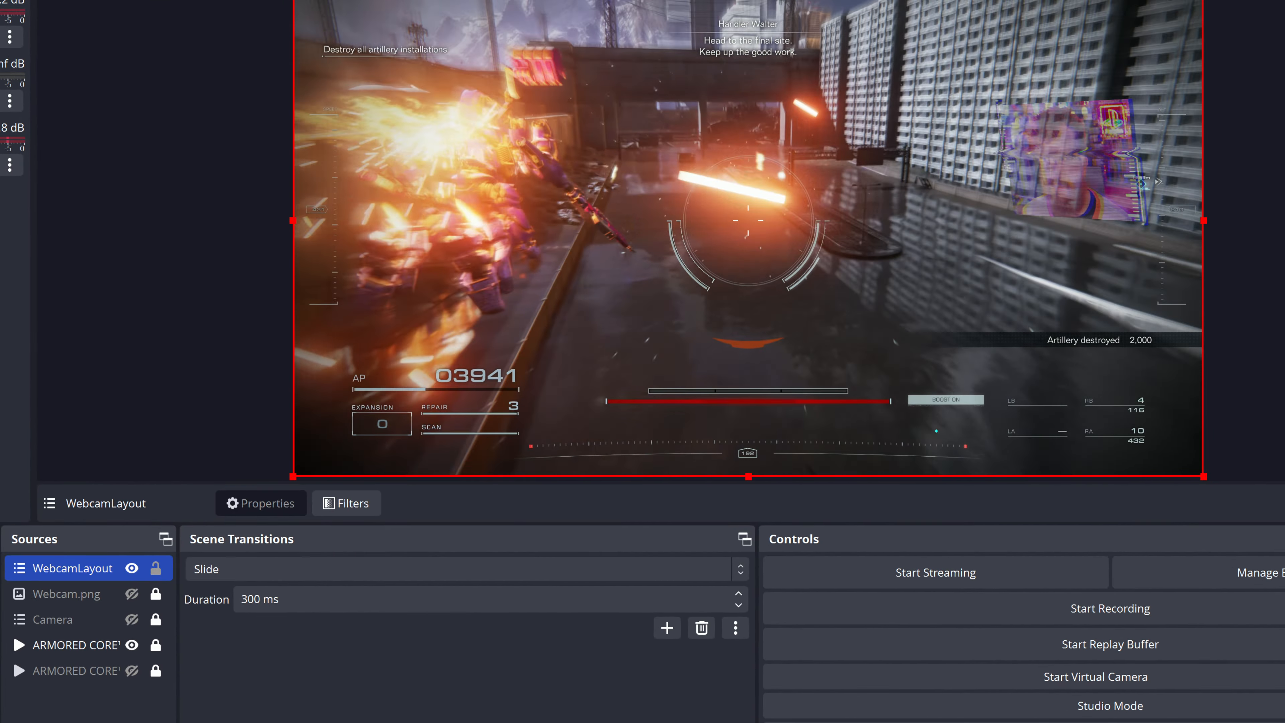
Step: Turn off the VHS shader filter on WebcamLayout and show the R, B and G sources in the WebcamLayout scene
left_click(346, 504)
left_click(964, 648)
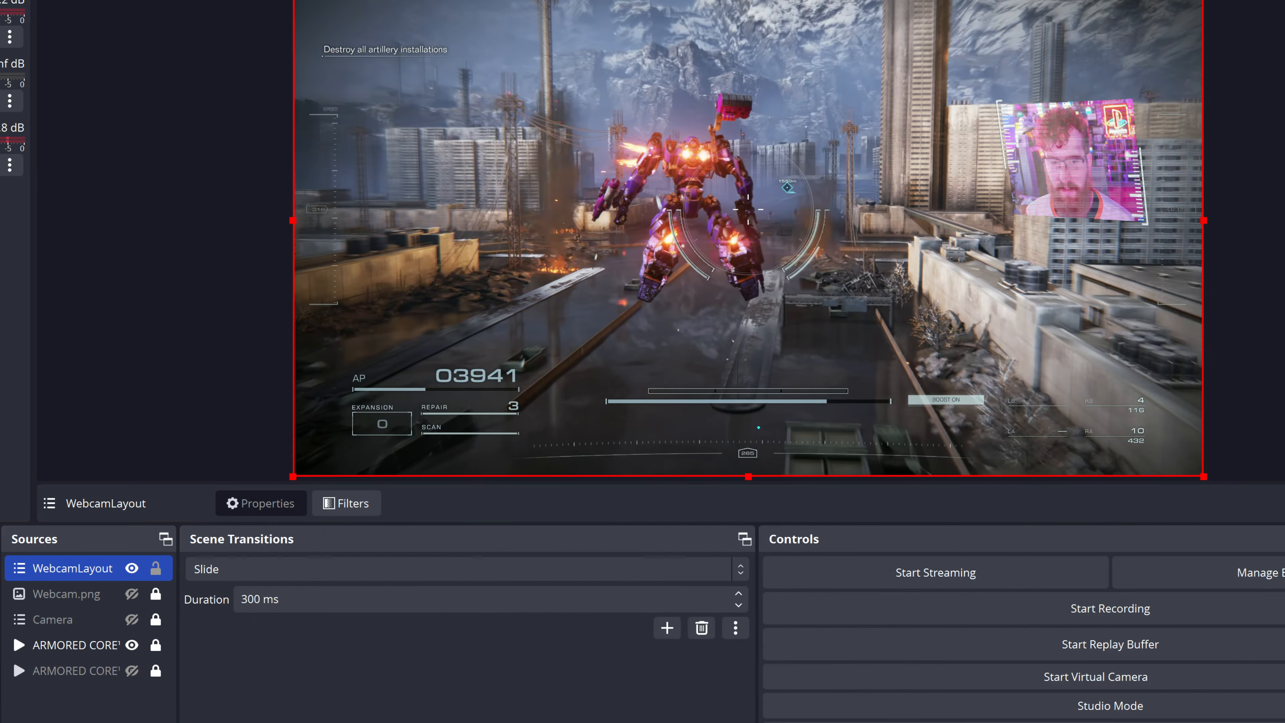
left_click(57, 668)
left_click(132, 645)
left_click(131, 619)
left_click(132, 593)
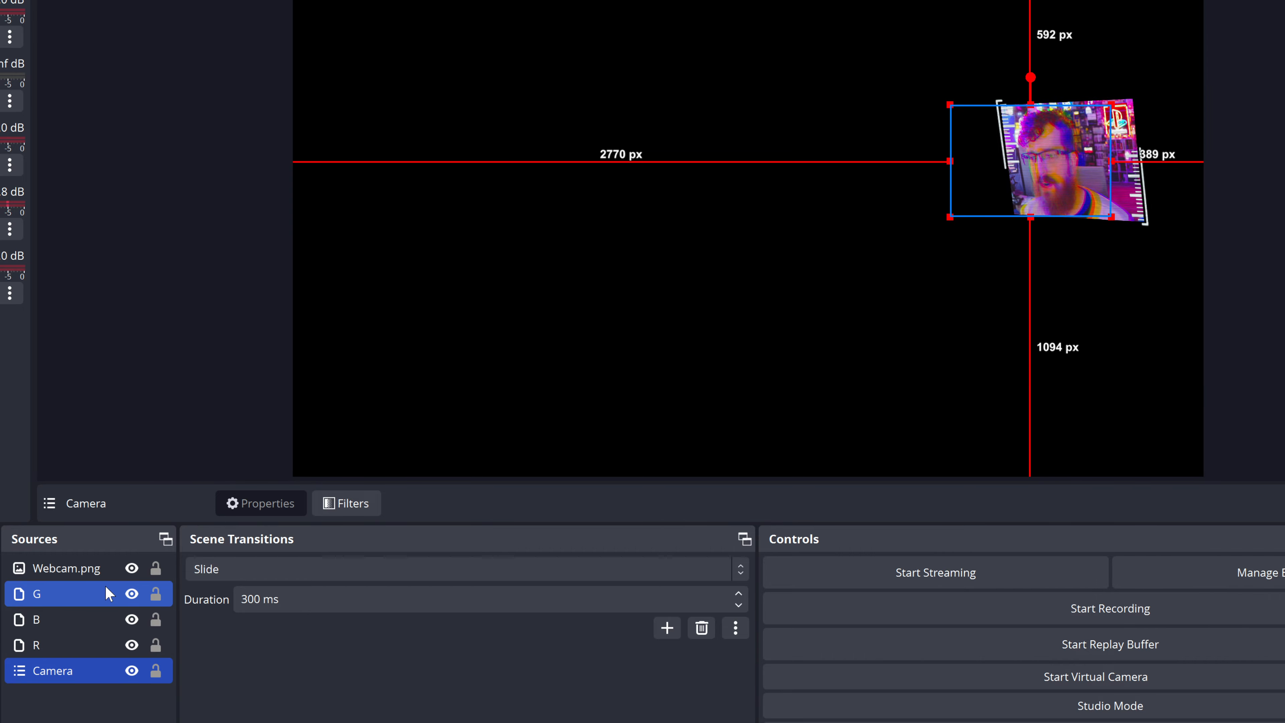
Step: Add a user-defined shader filter named Aberration to the Webcam.png source
left_click(72, 570)
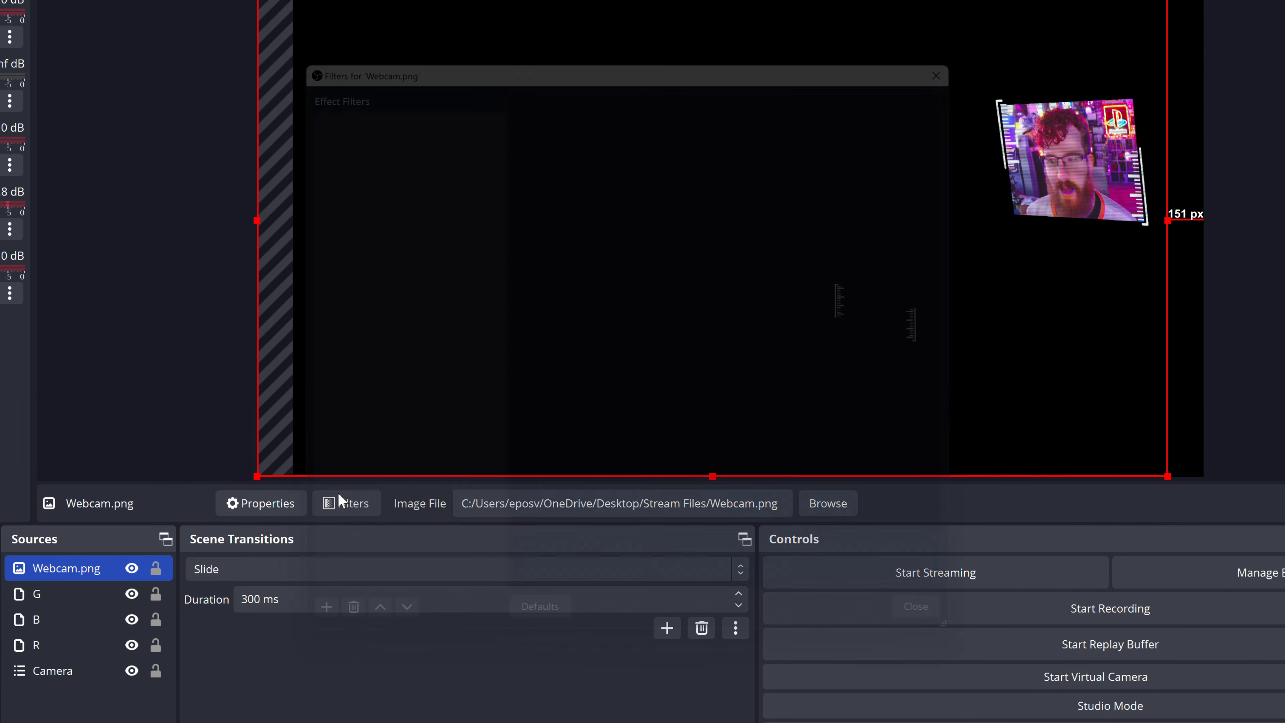
left_click(337, 492)
left_click(288, 644)
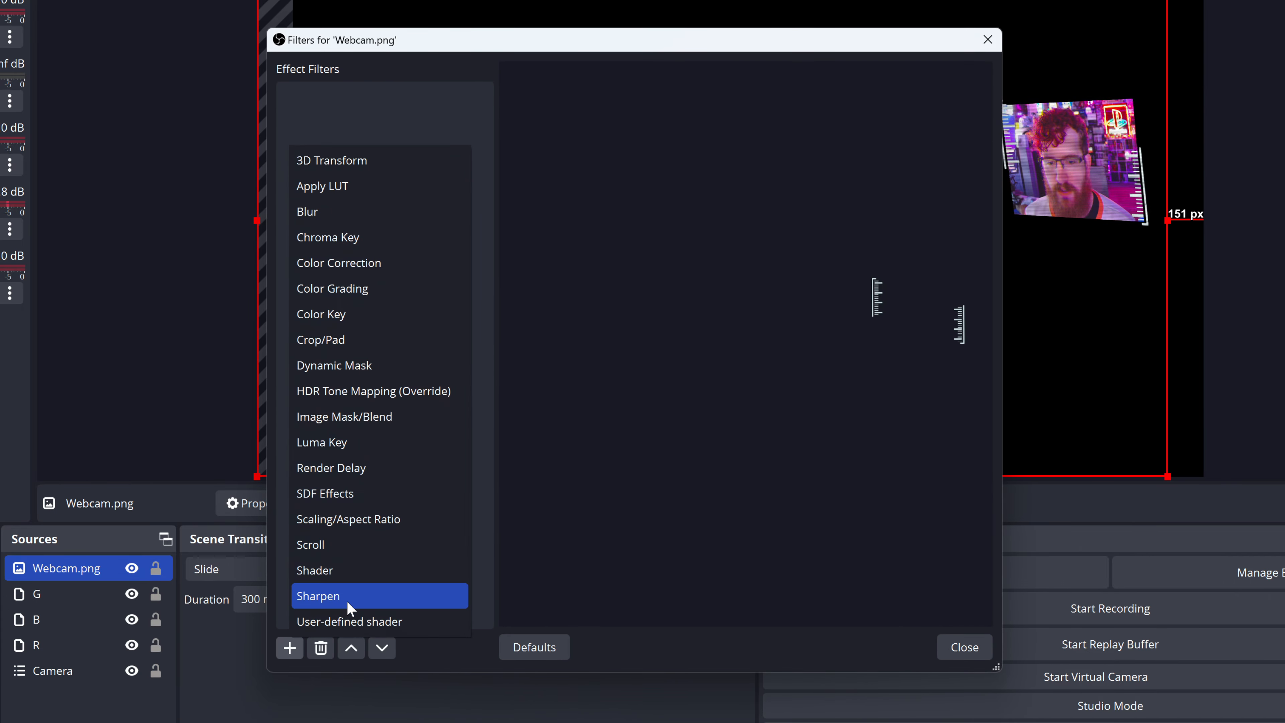
left_click(347, 609)
type("Aberration")
key("Return")
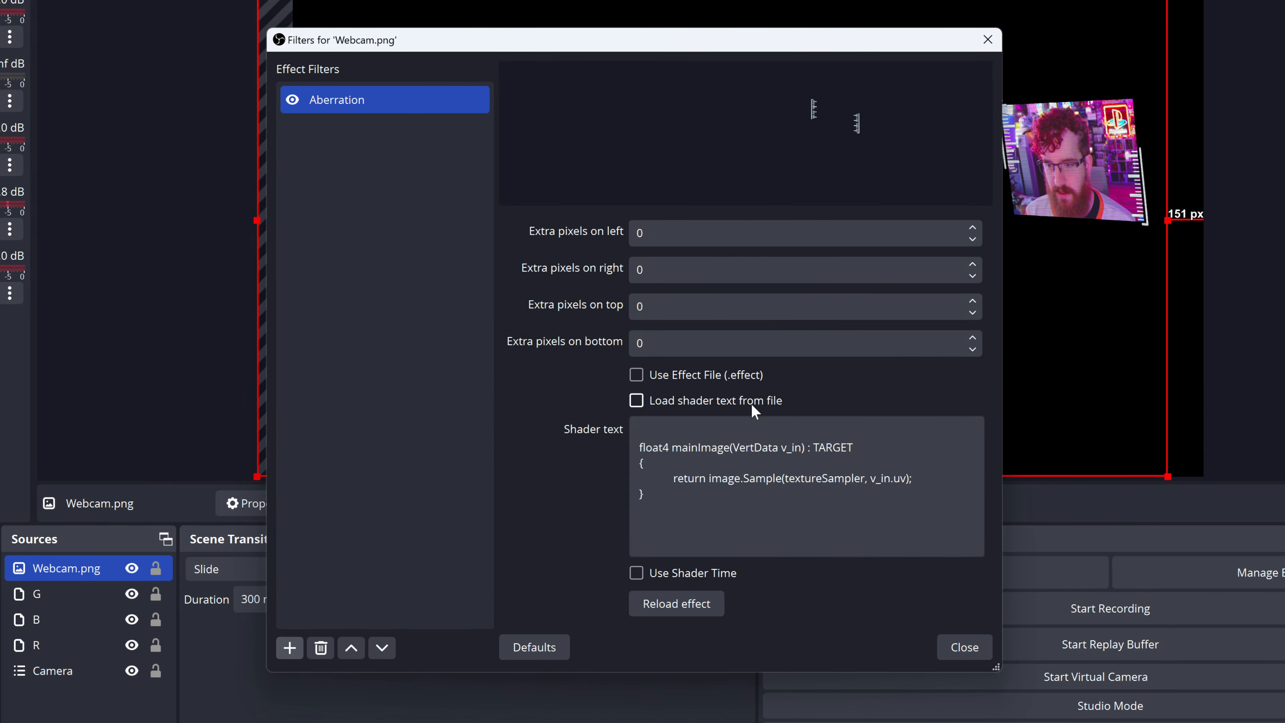
Step: Load the Aberration filter's shader text from the example file chromatic-aberration.shader
left_click(636, 400)
left_click(940, 431)
left_click(516, 494)
left_click(1148, 646)
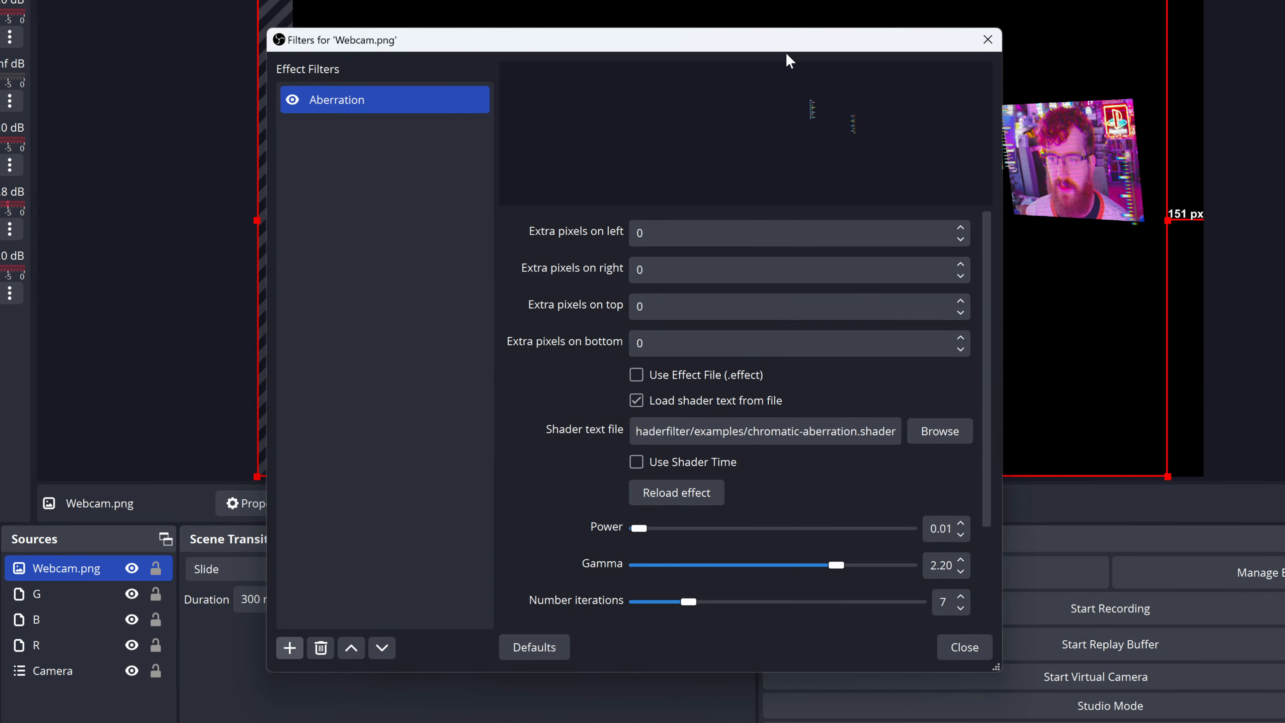
Step: Test the Aberration filter with Power at 0.00 and return it to 0.01
left_click_drag(747, 35, 463, 38)
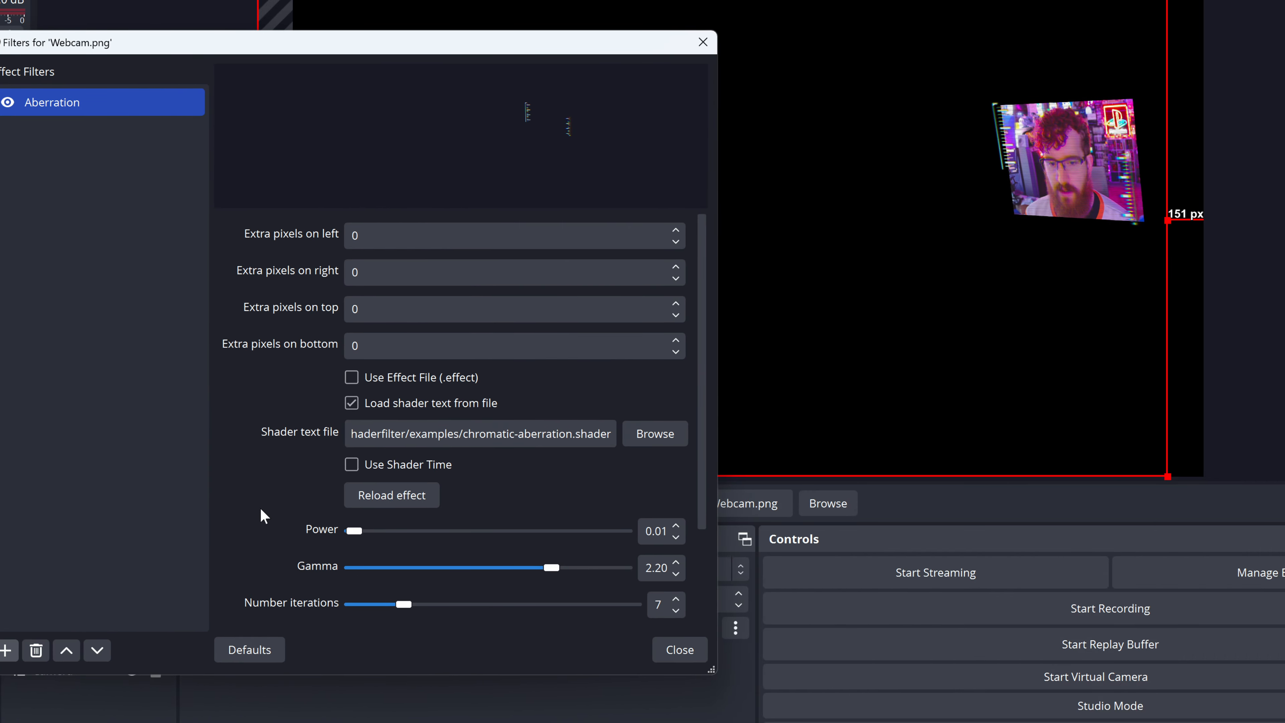
scroll(282, 514, "down", 3)
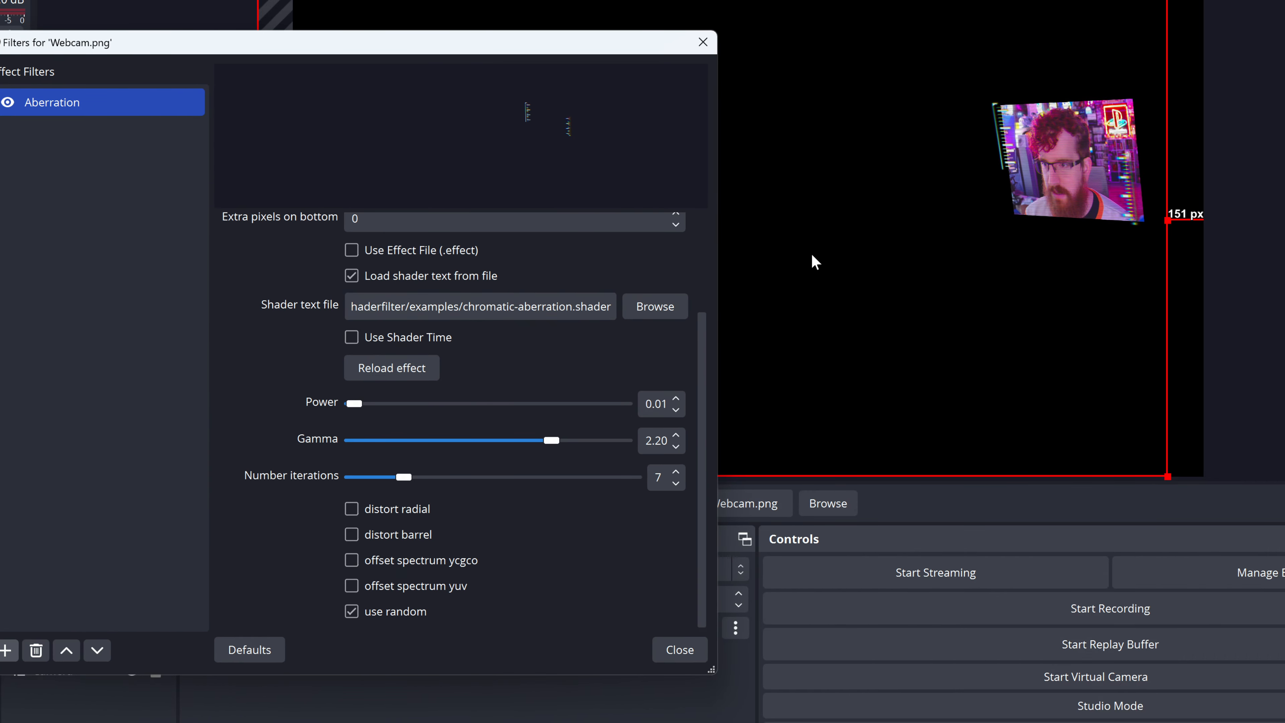
left_click_drag(356, 405, 331, 403)
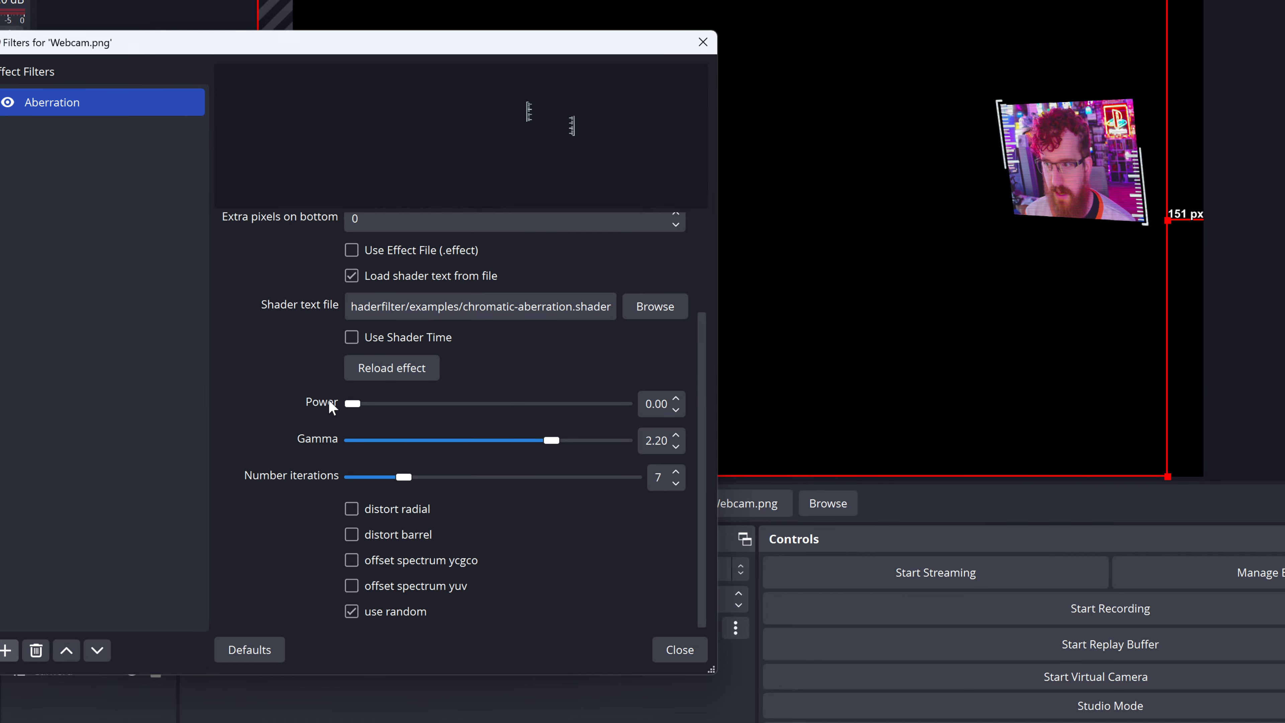
left_click(676, 398)
left_click(676, 398)
left_click(676, 413)
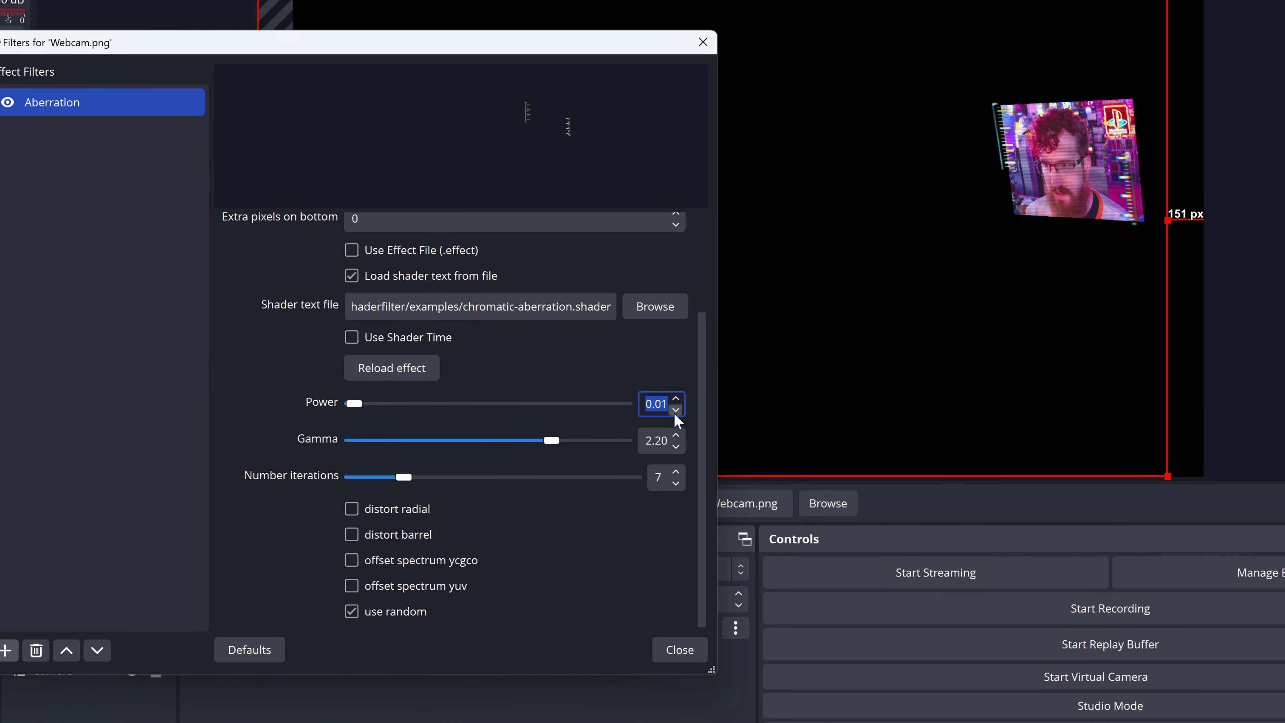
Step: Add a 3D Transform filter to Webcam.png and set its camera mode to Corner Pin
left_click(7, 650)
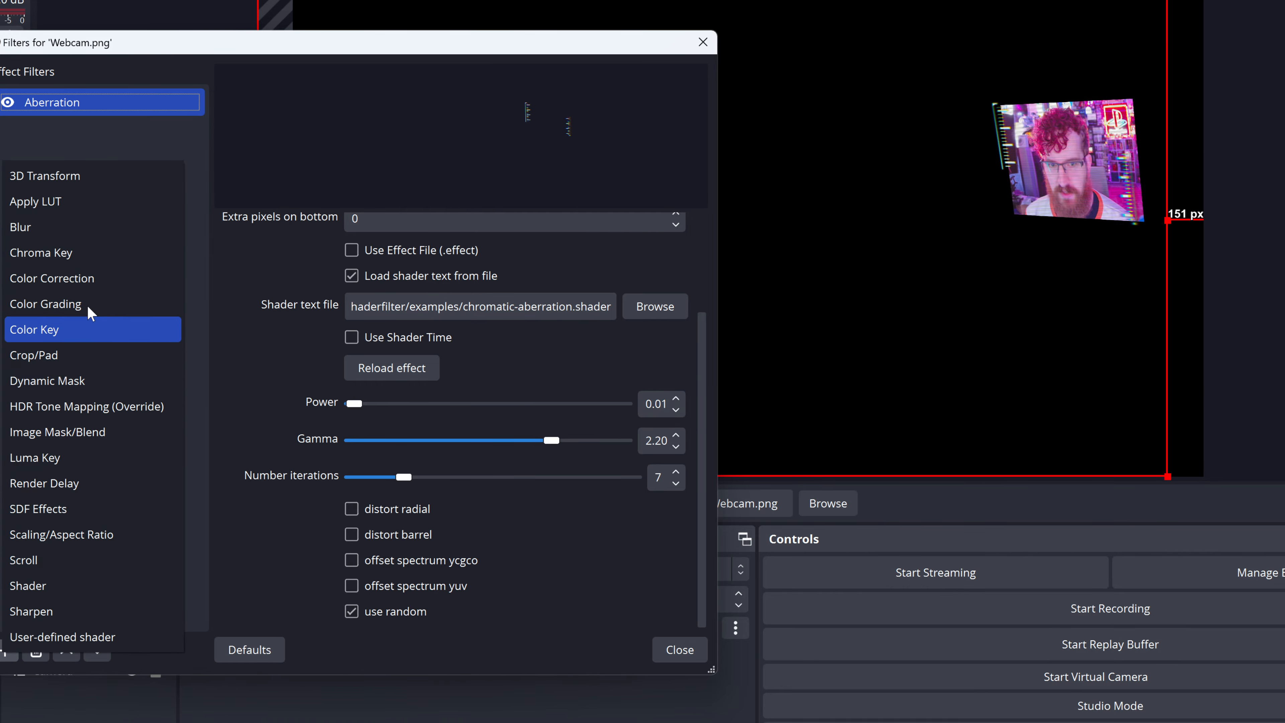
left_click(86, 182)
left_click(306, 382)
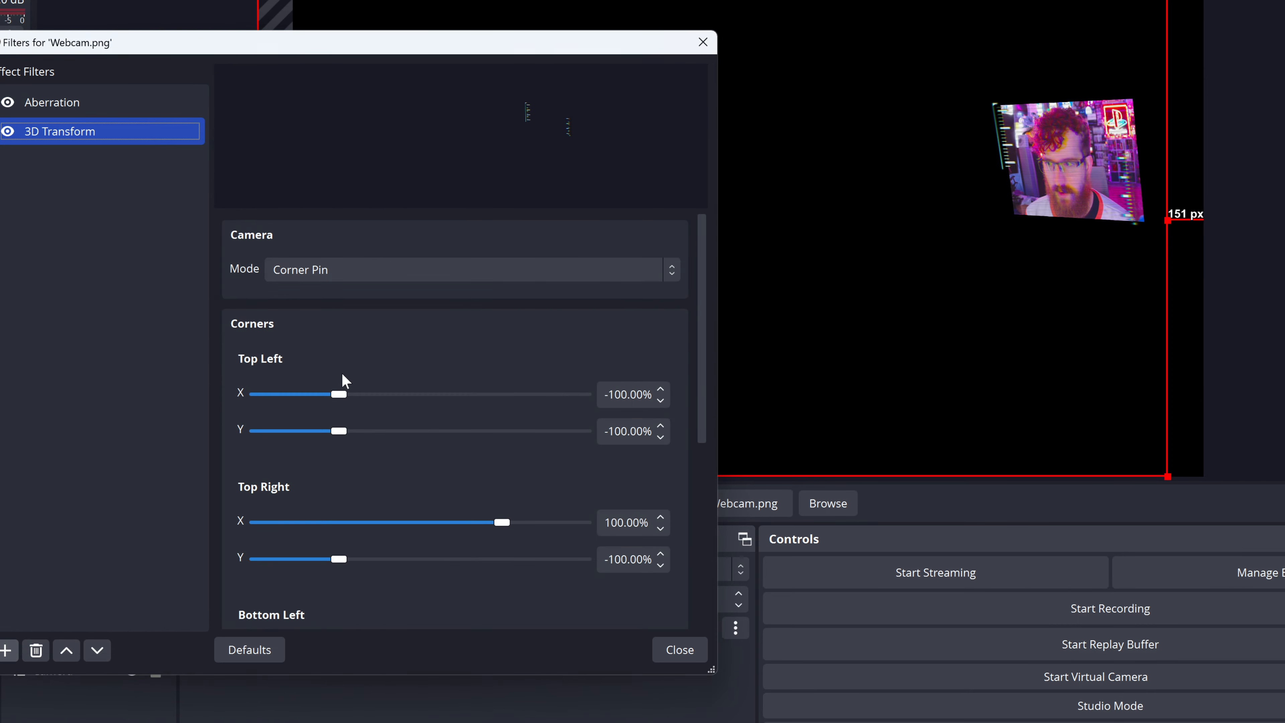
Step: Set the corners to top left X -96.06%, Y -108.66%, top right X 103.41%, Y -97.11% and bottom right X 102.36%, closing the filters
left_click_drag(343, 396, 344, 431)
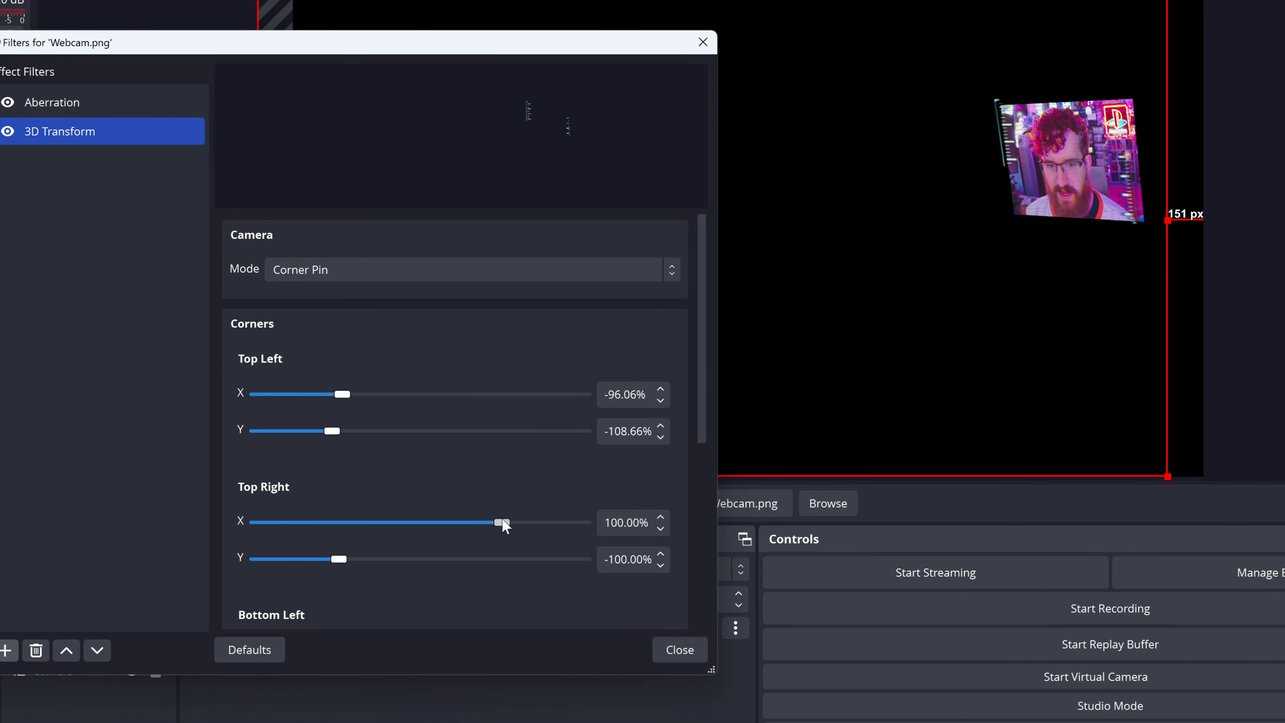
left_click_drag(499, 526, 506, 528)
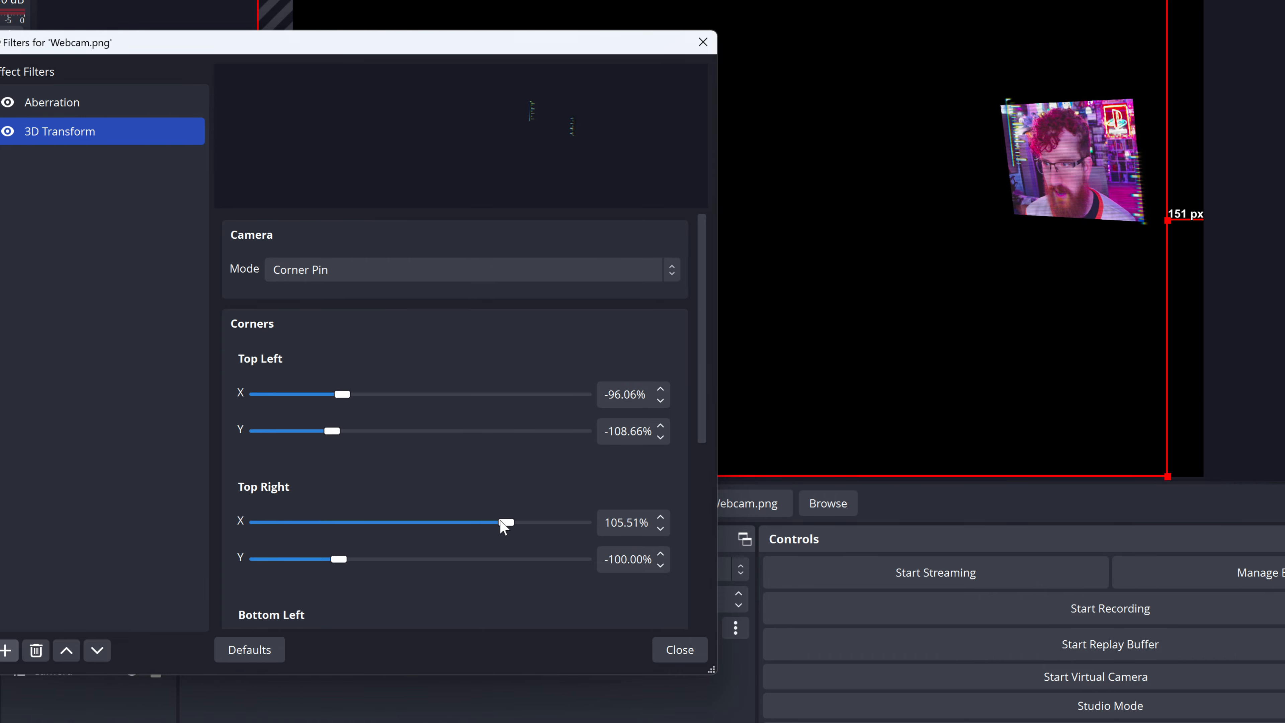
left_click_drag(338, 559, 344, 559)
scroll(493, 527, "down", 5)
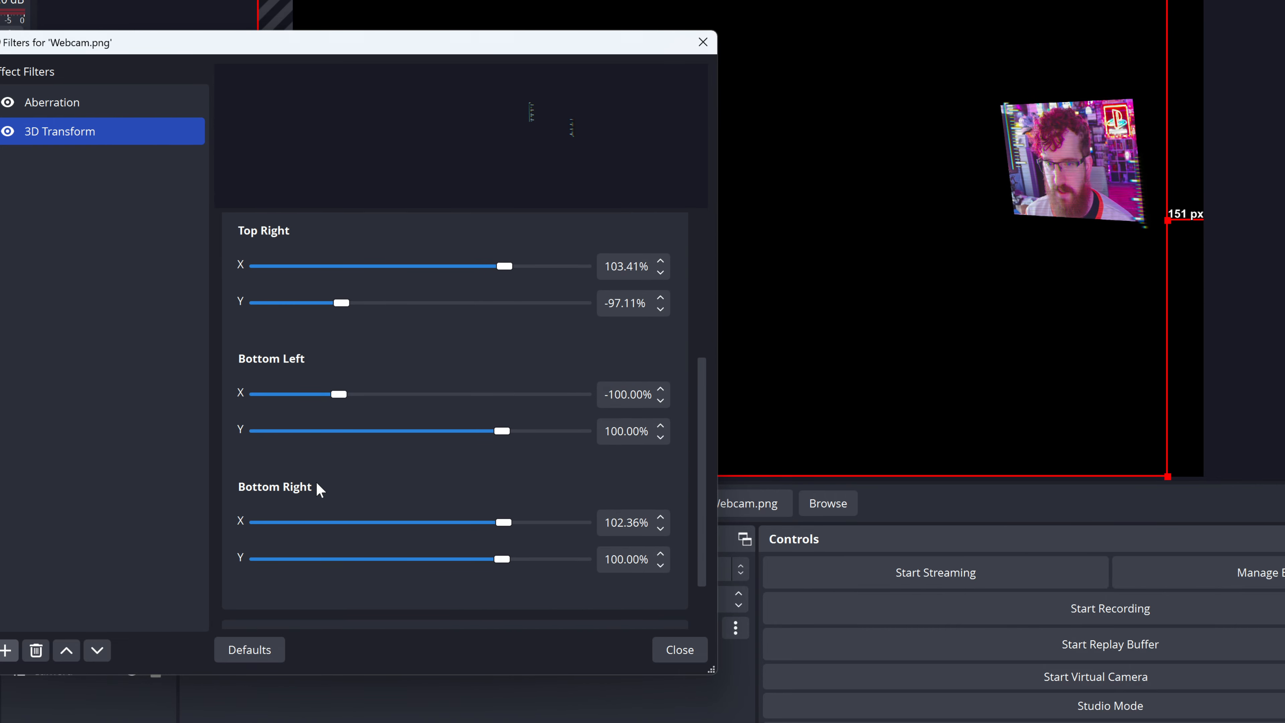
scroll(324, 489, "up", 5)
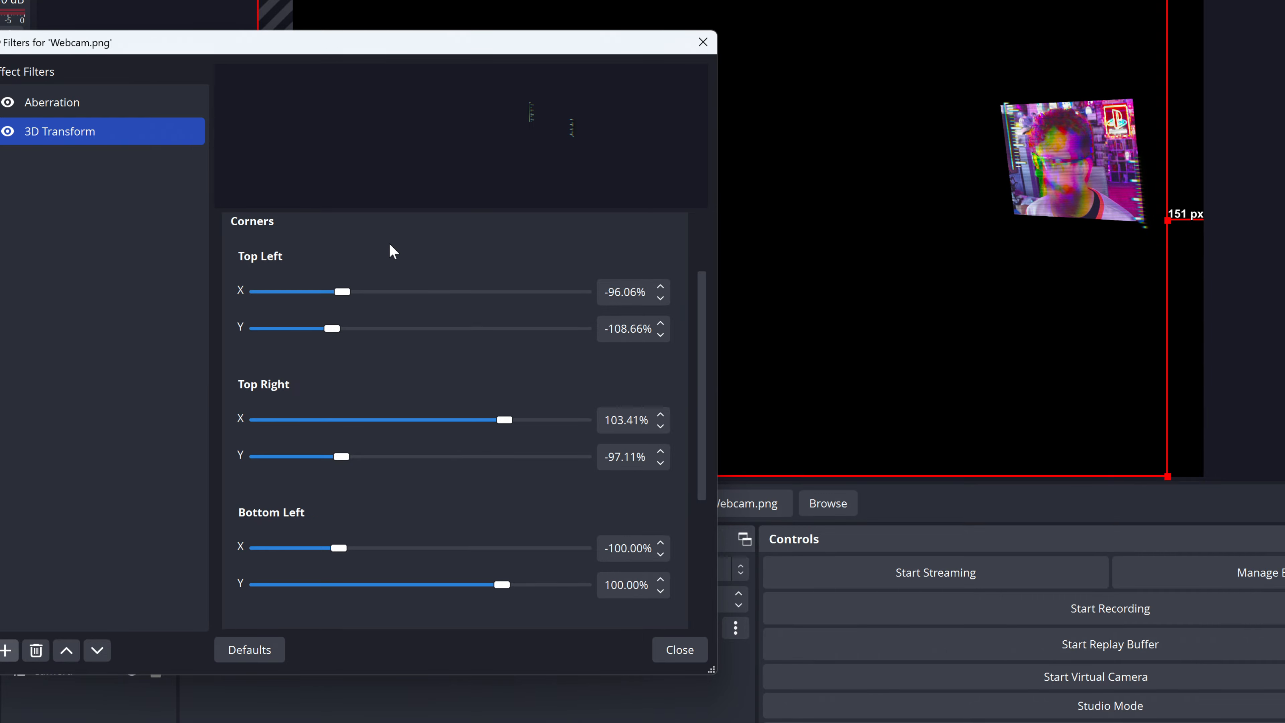
scroll(394, 252, "down", 3)
left_click(704, 653)
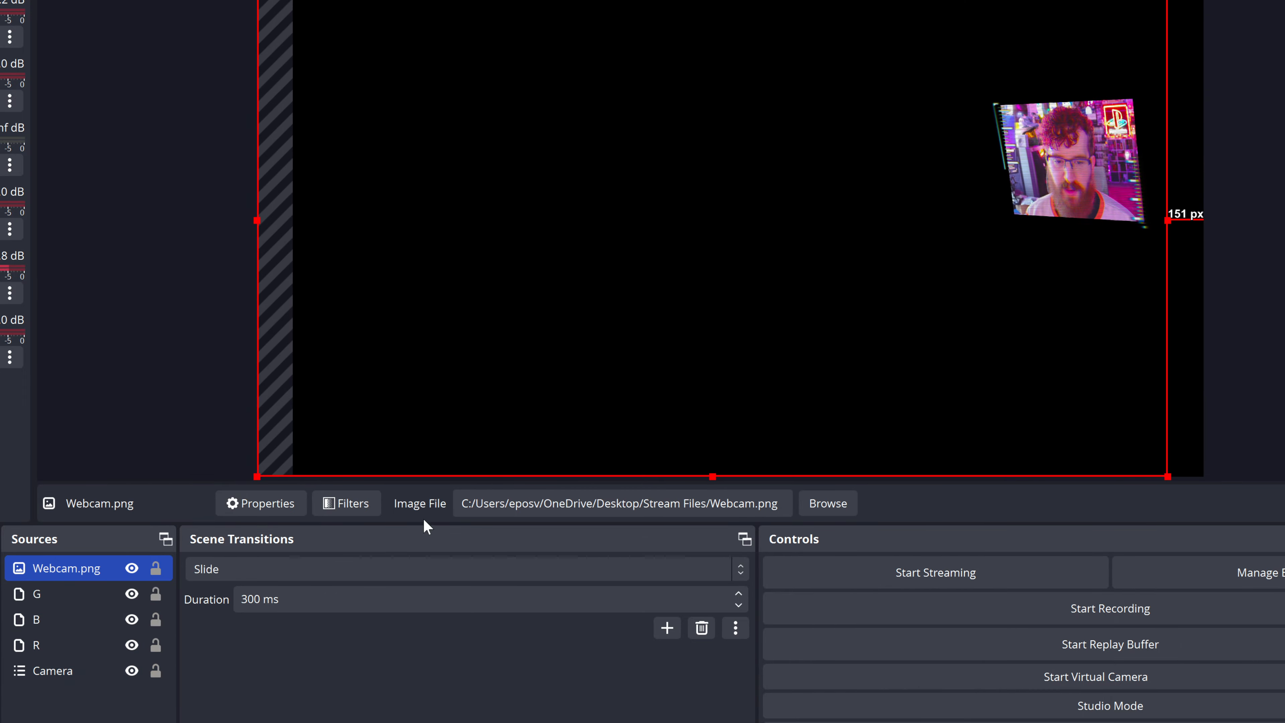
Step: Disable the 3D Transform and Aberration filters on Webcam.png and close its filters
left_click(346, 503)
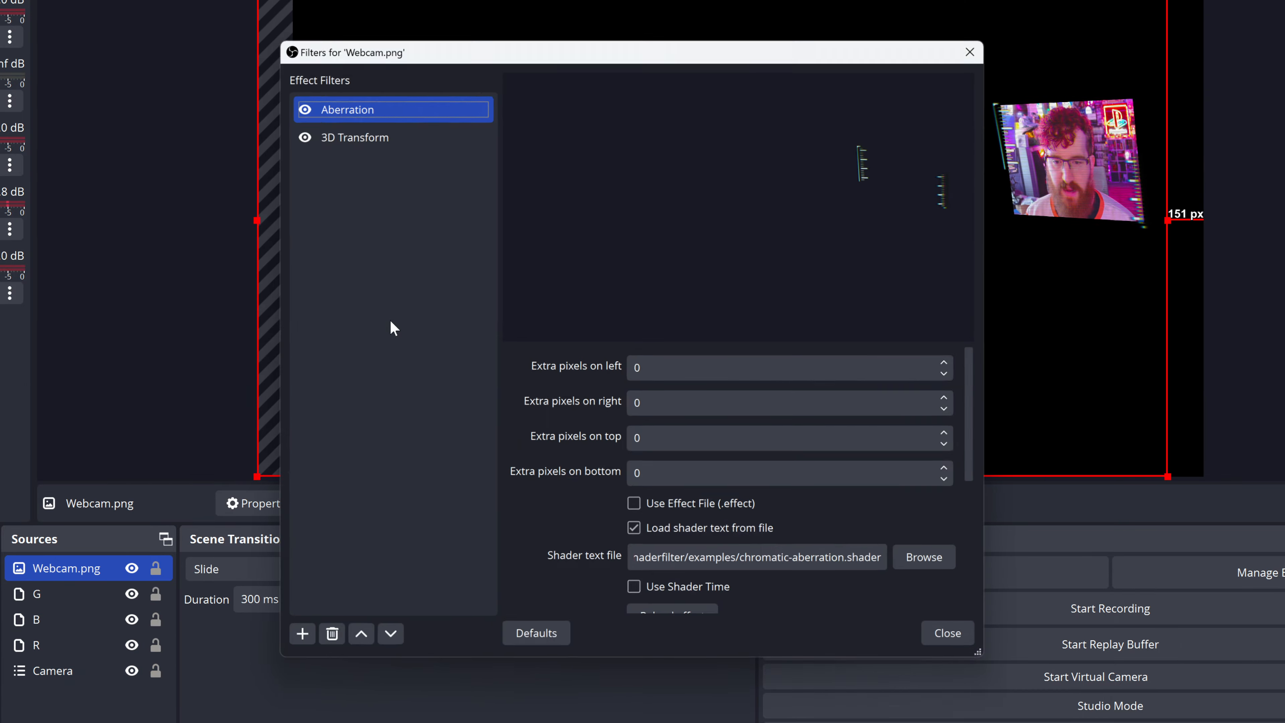
left_click(292, 127)
left_click(287, 100)
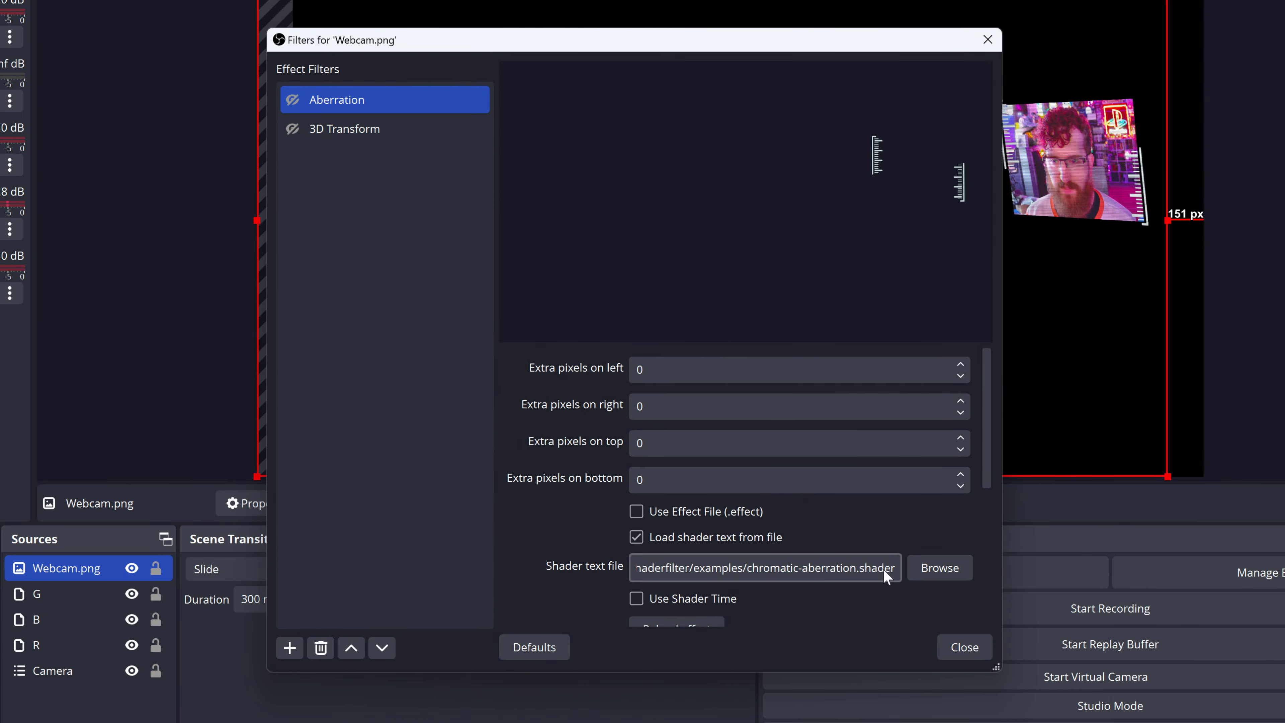
left_click(968, 648)
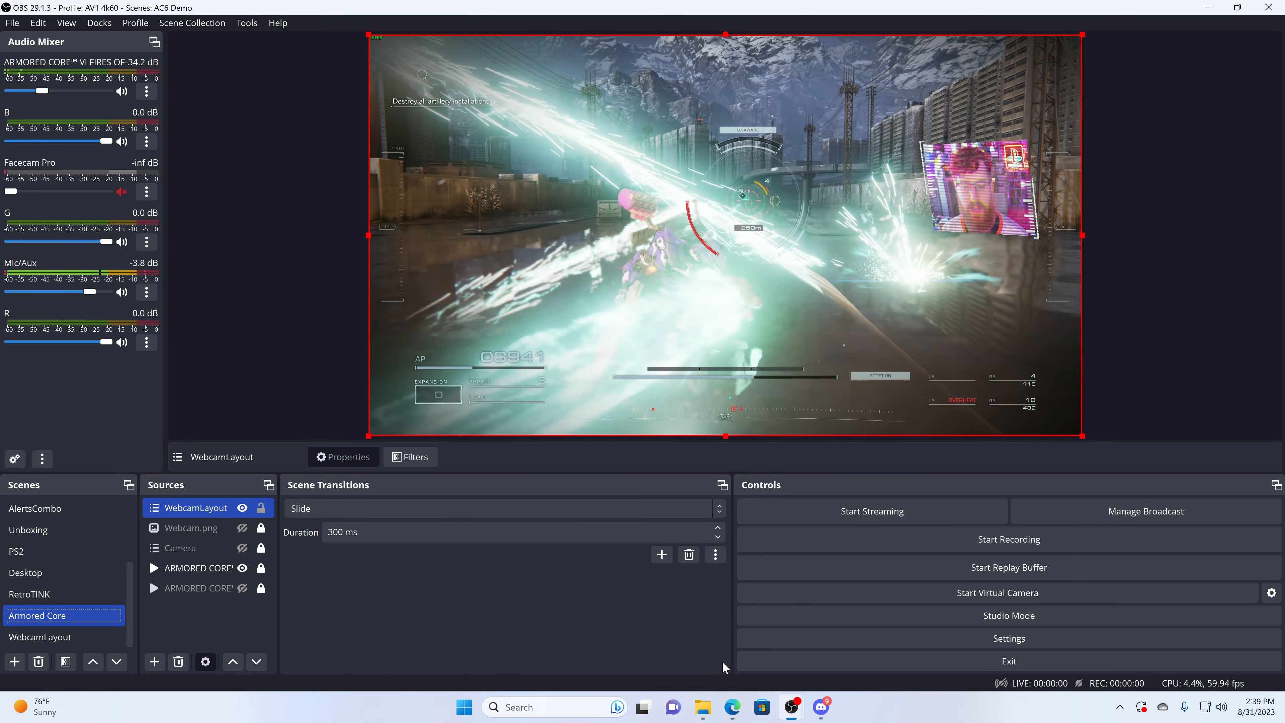
Step: Switch to the Stream Files folder in File Explorer
mouse_move(704, 708)
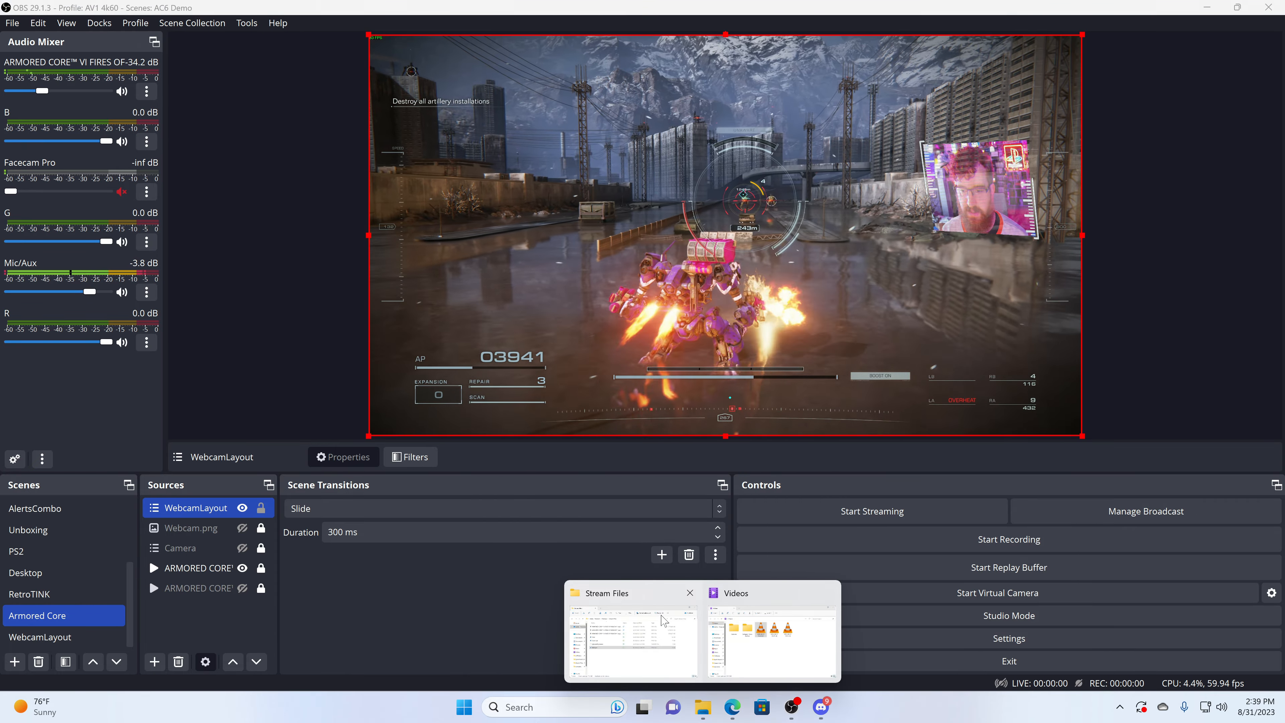
left_click(628, 639)
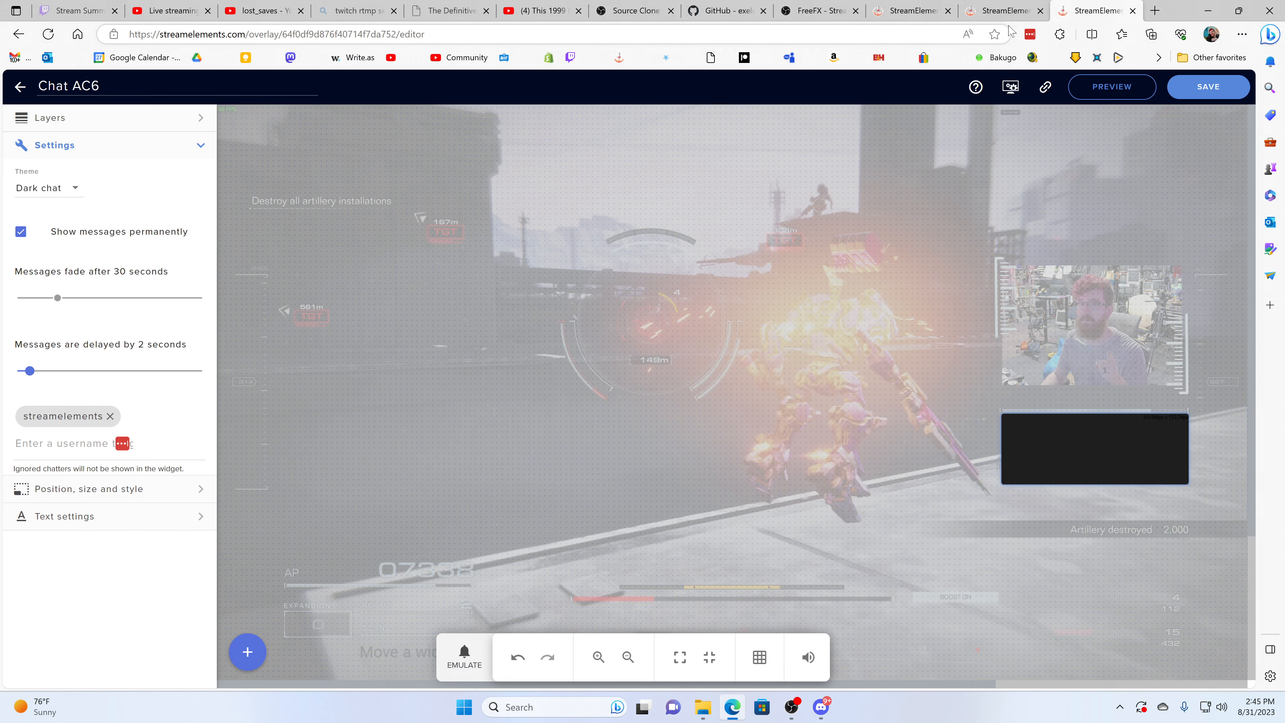
Step: Open the EventList1 AC6 overlay for editing in StreamElements and copy its overlay URL
left_click(1004, 10)
left_click(922, 10)
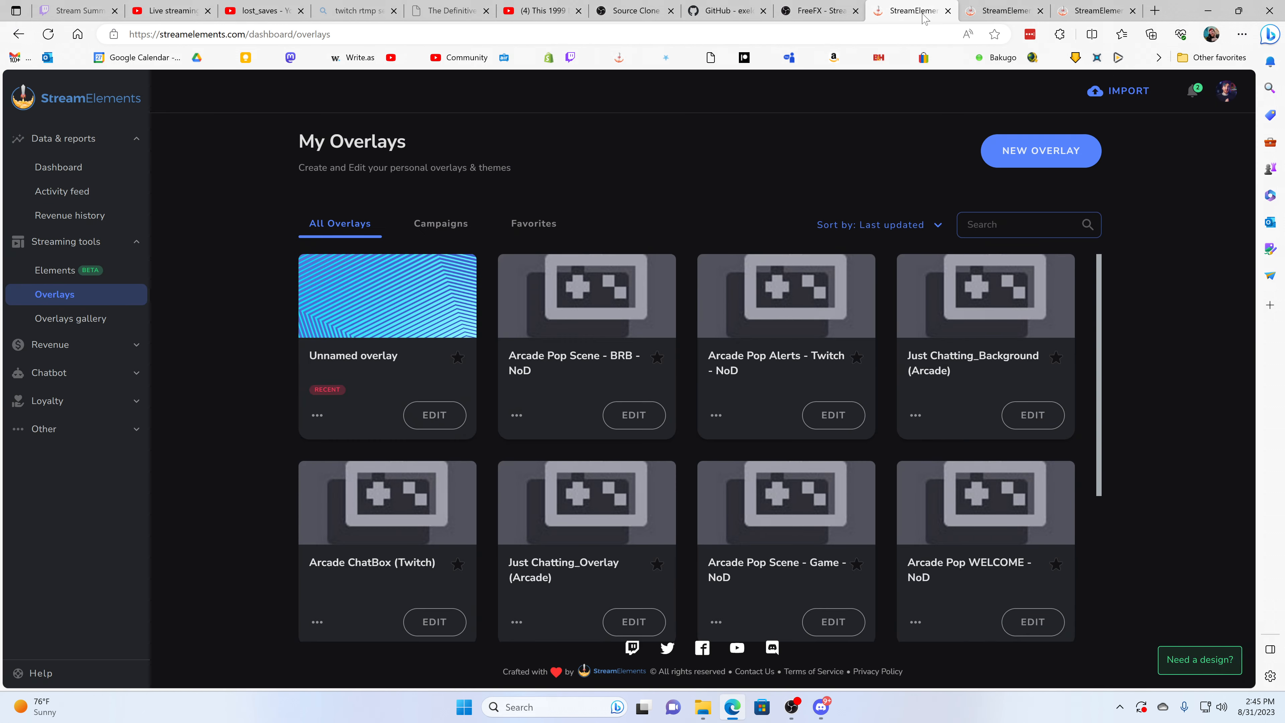
left_click(1012, 6)
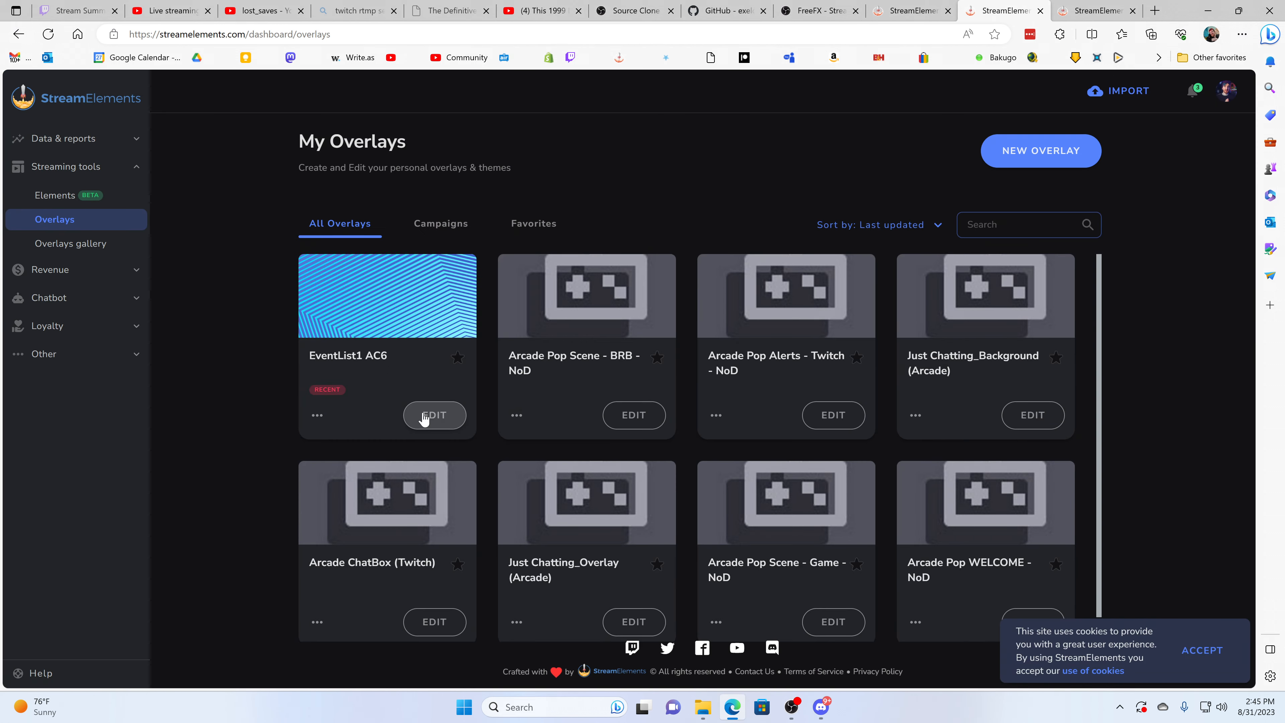
left_click(458, 411)
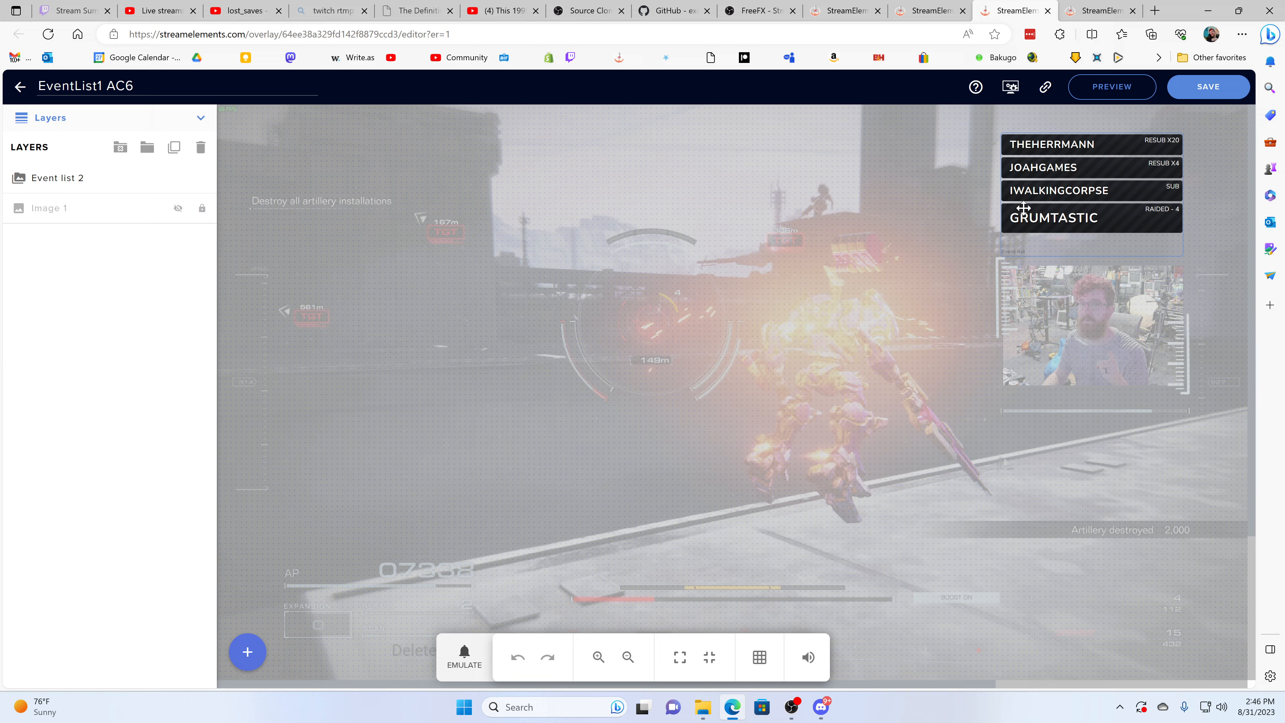
left_click(1045, 86)
Step: Switch to OBS and add a new Browser source named EventListAC6 to the Armored Core scene
mouse_move(792, 707)
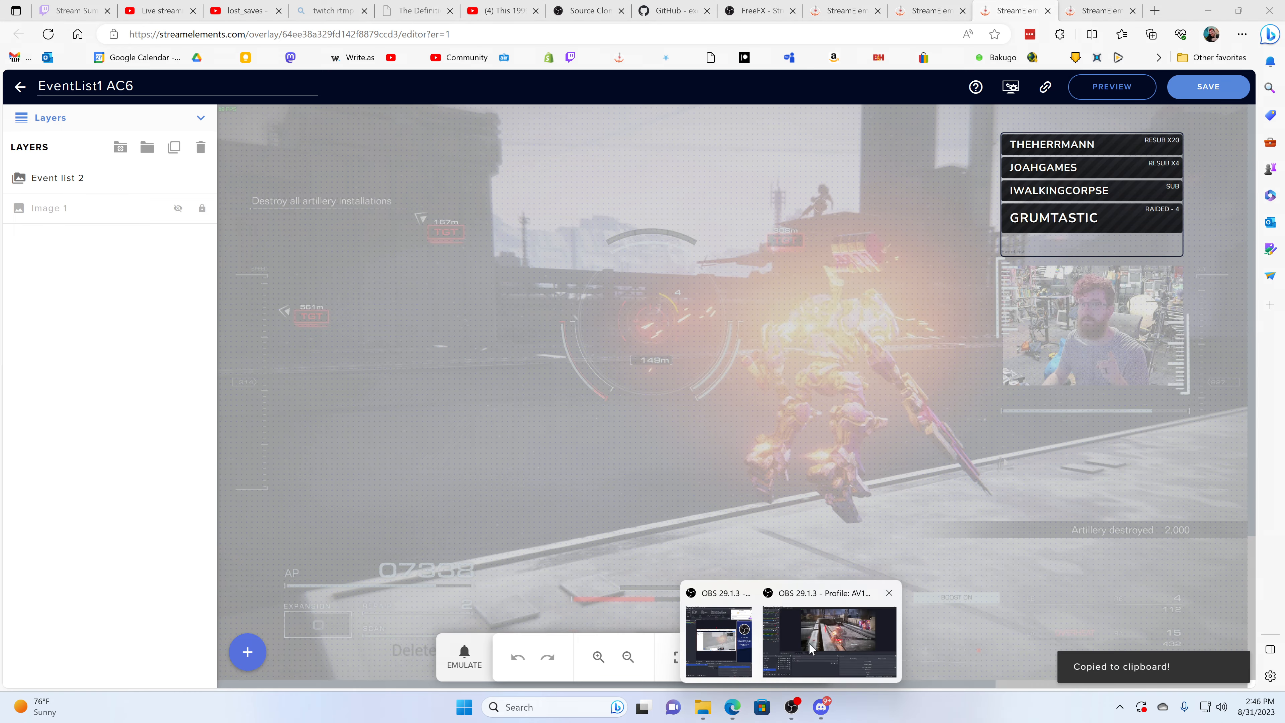
left_click(830, 641)
left_click(154, 662)
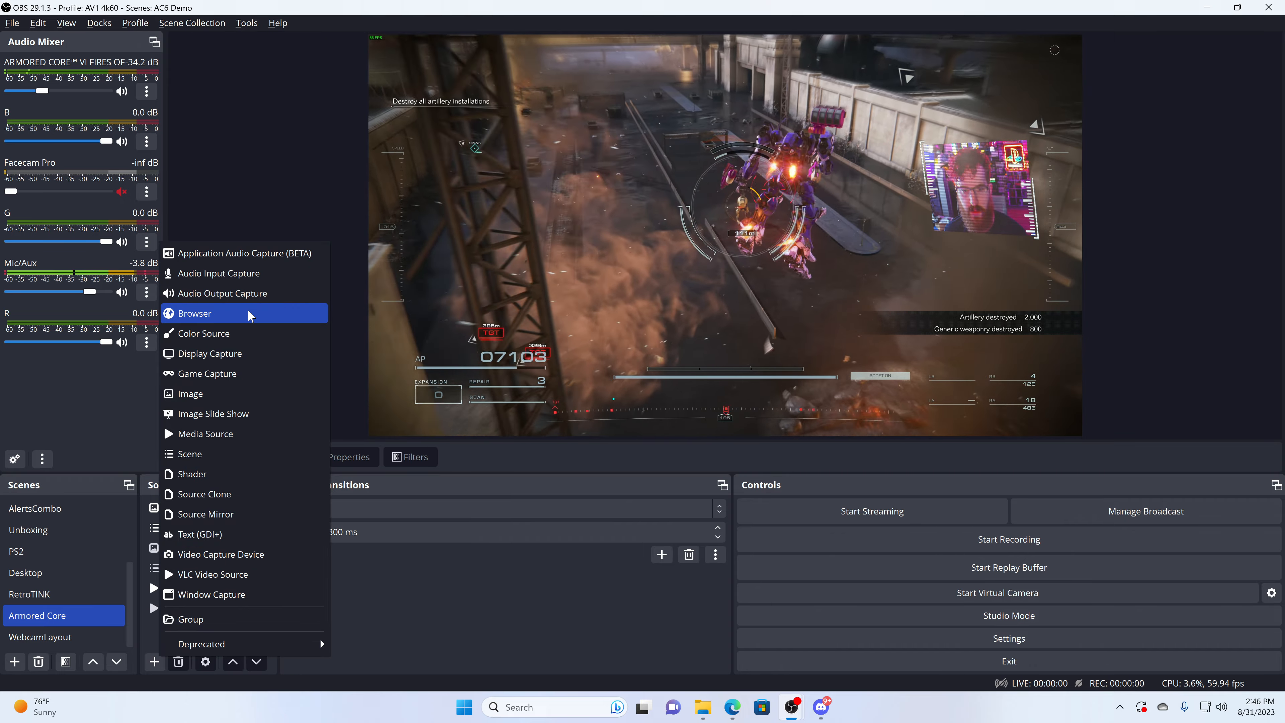
left_click(251, 314)
type("Event")
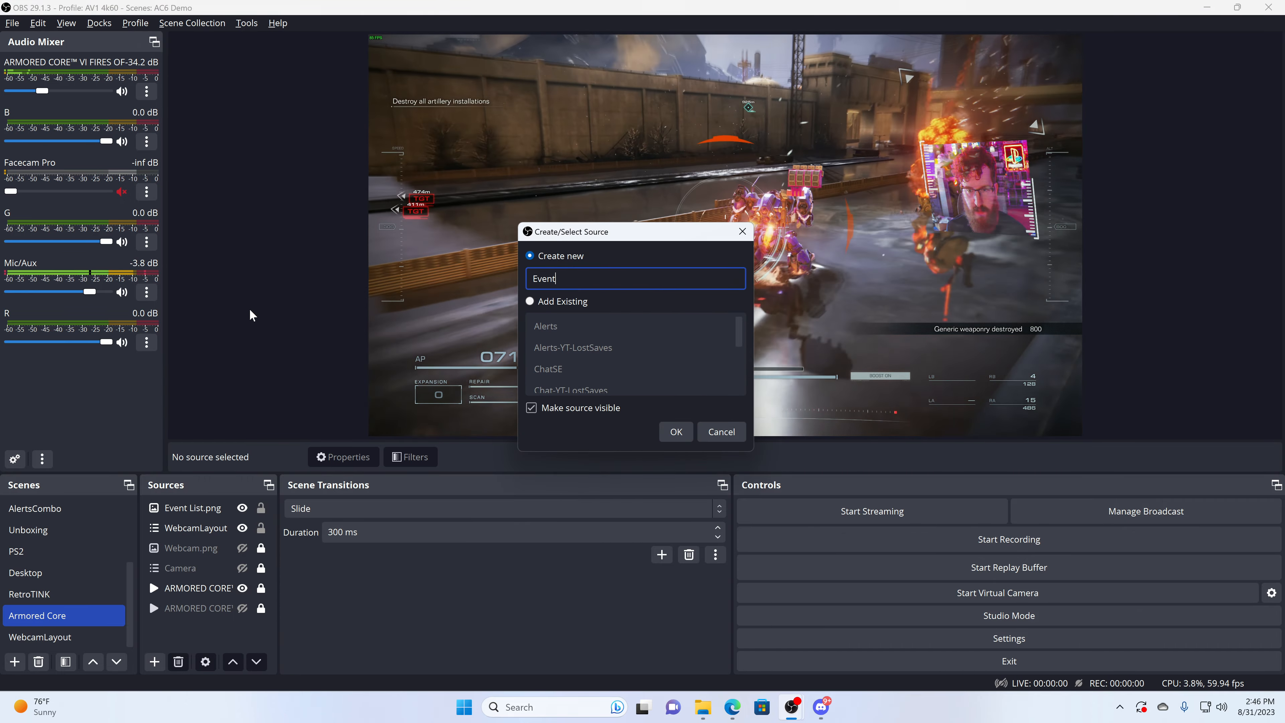
type("ListAC6")
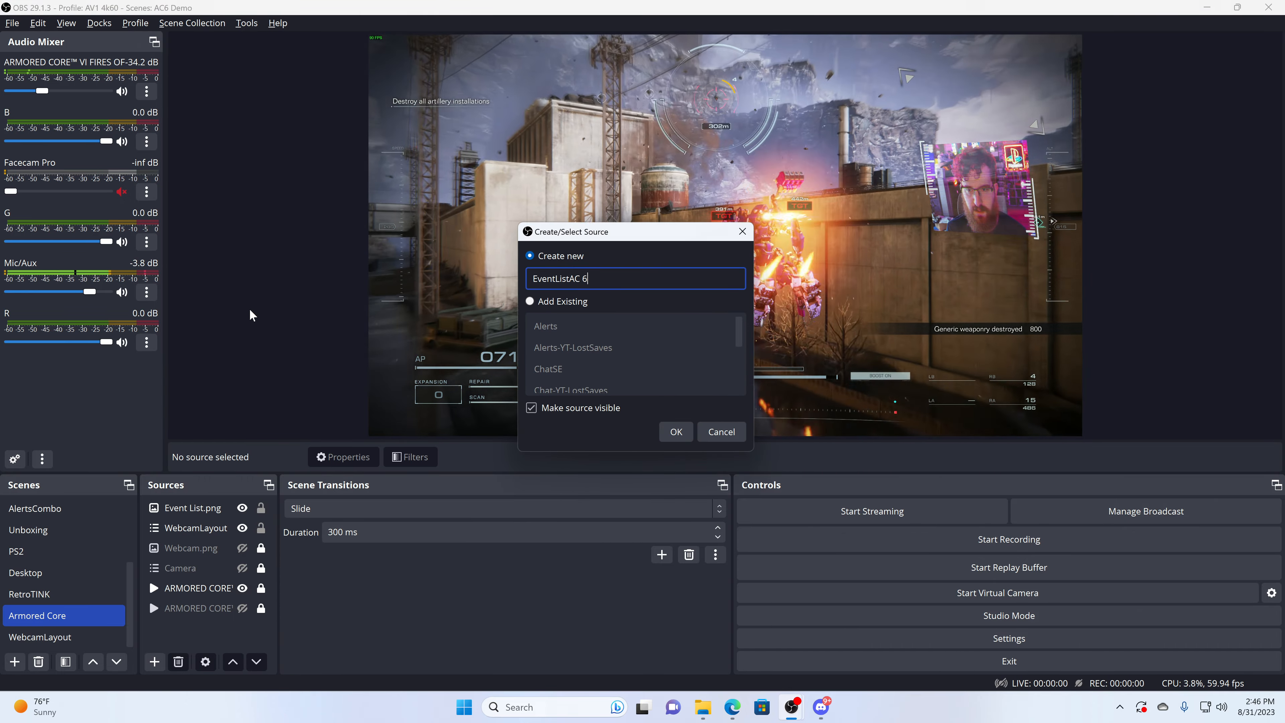
key("Return")
Step: Paste the copied overlay URL into the EventListAC6 browser source and set its width to 2560 and height to 1440
triple_click(653, 371)
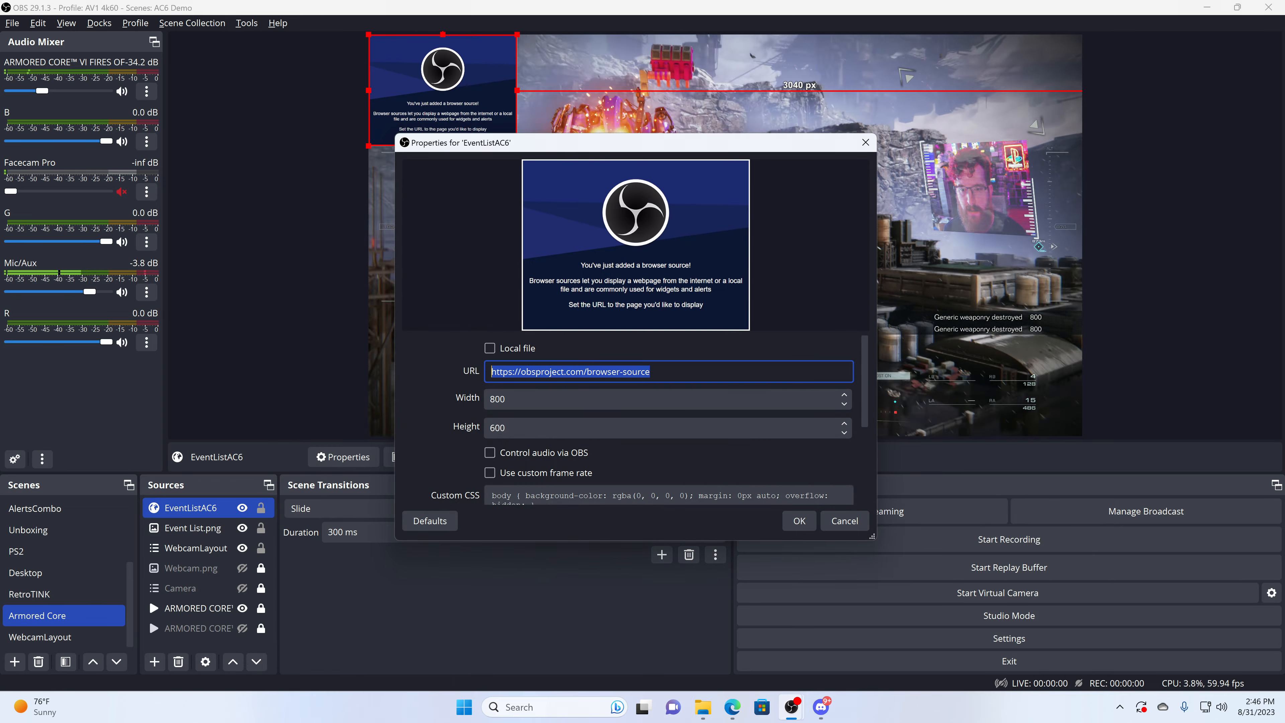
key("ctrl+v")
key("Tab")
type("2560")
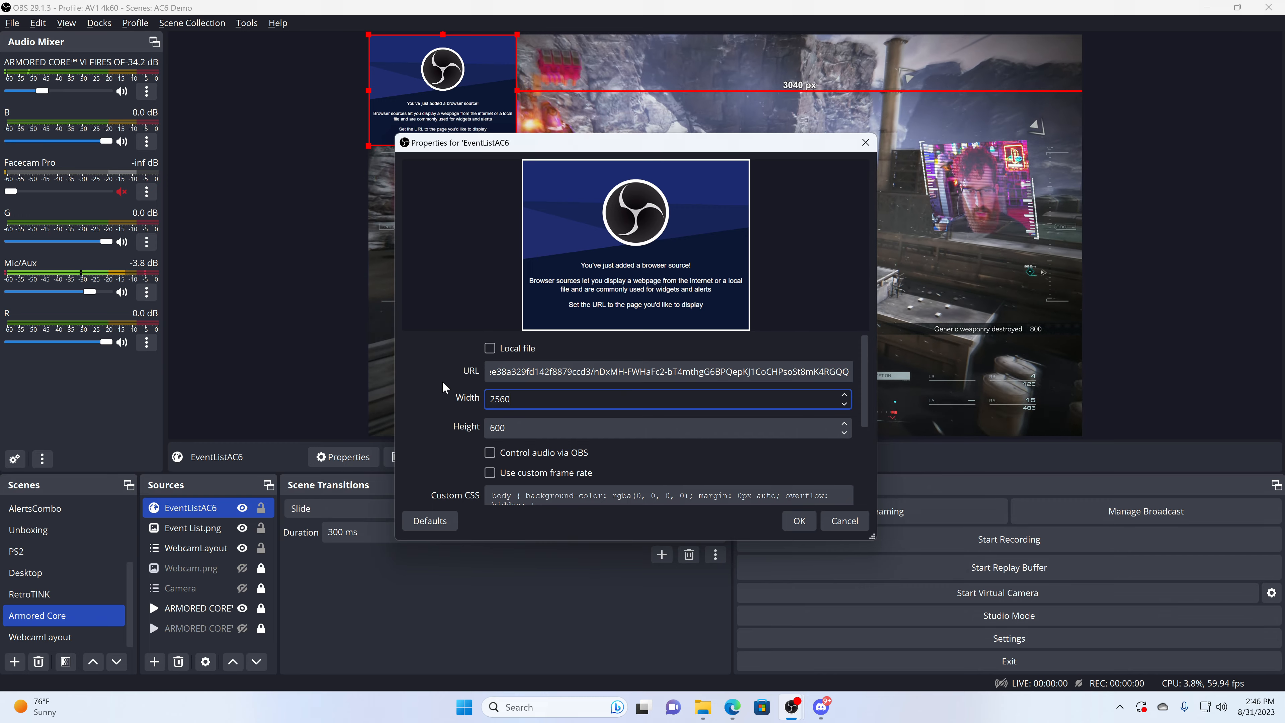
key("Tab")
type("1440")
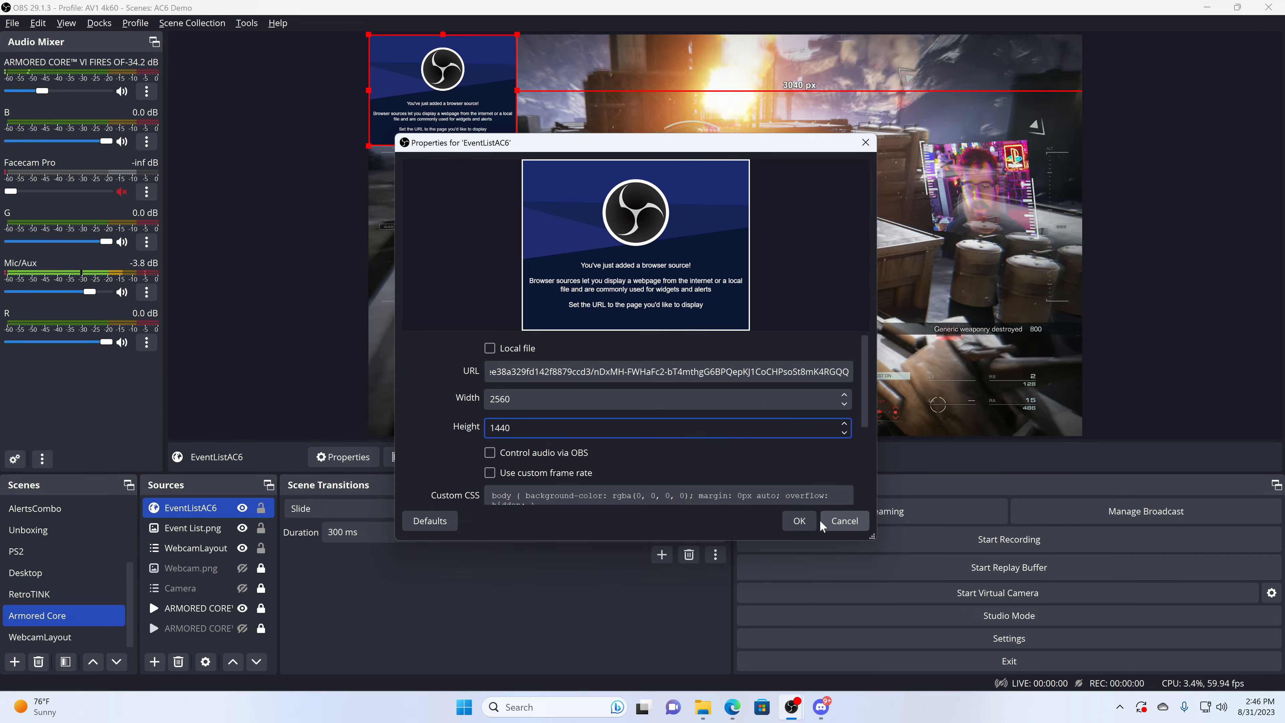
left_click(799, 521)
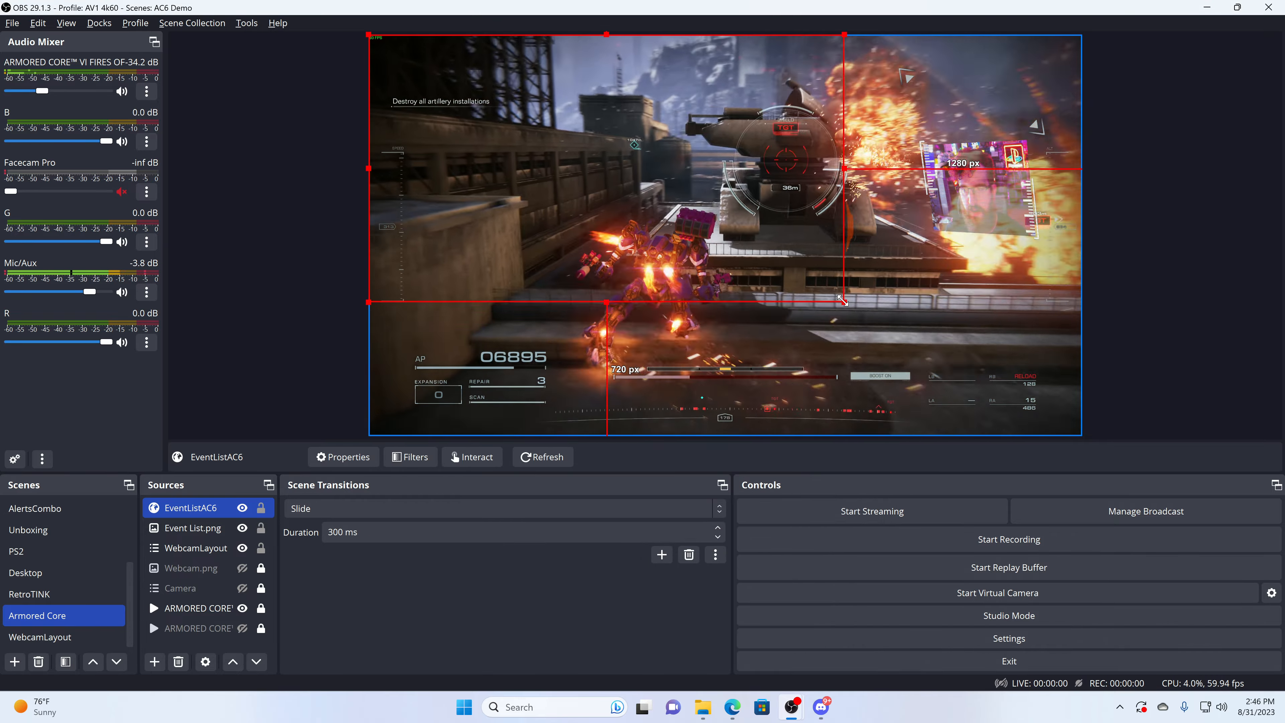
Step: Scale EventListAC6 to the canvas, choose a scale filtering method for it, and position the event list above the webcam
left_click_drag(1056, 404, 1081, 428)
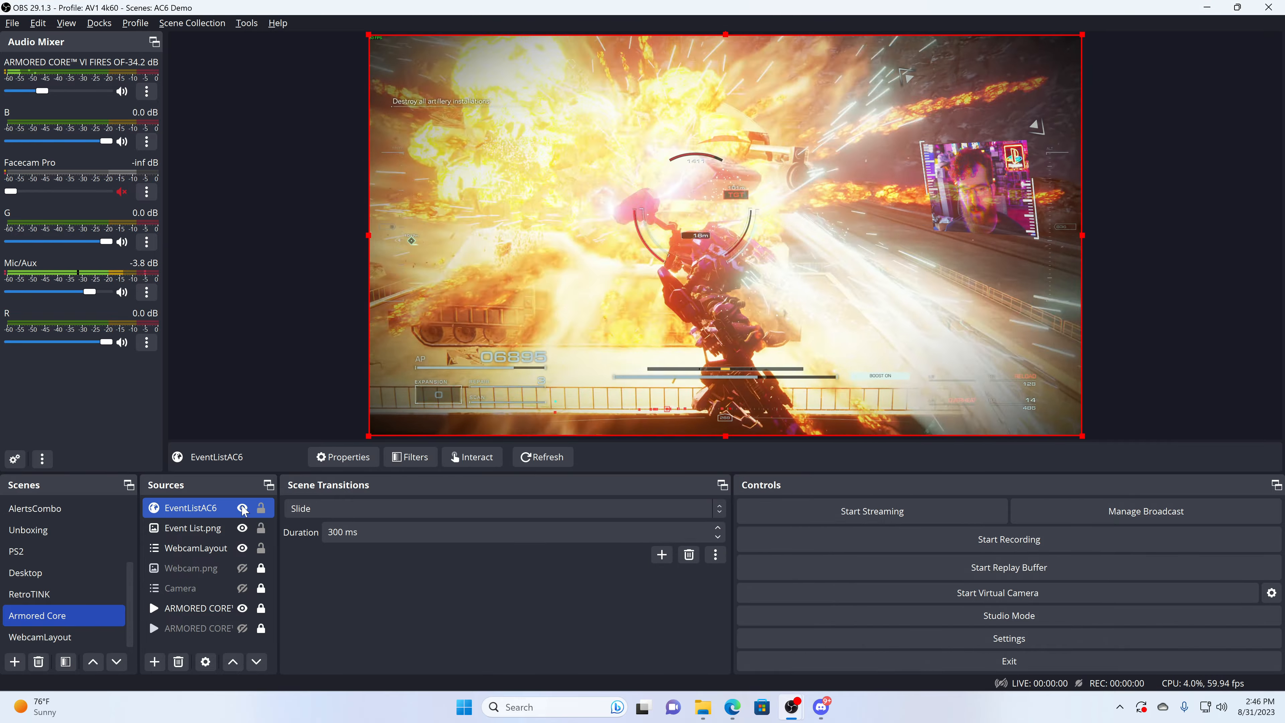
right_click(228, 509)
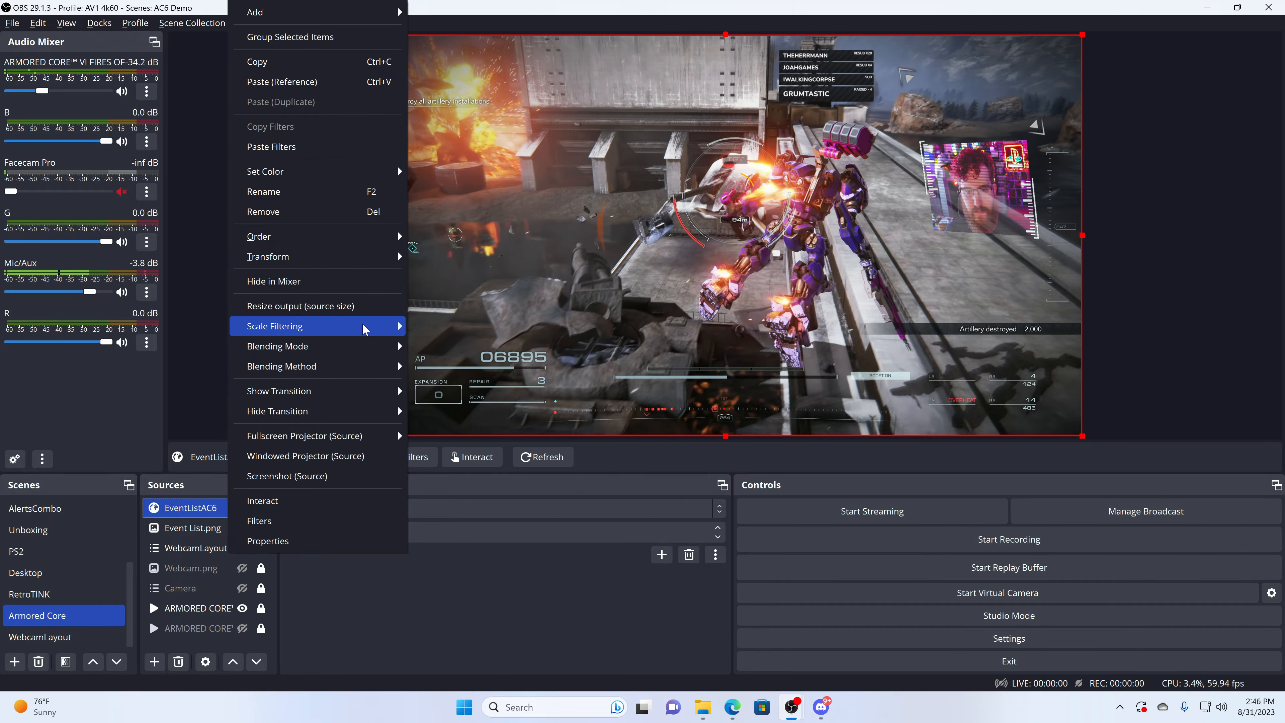
mouse_move(395, 326)
left_click(434, 407)
left_click_drag(958, 112, 949, 129)
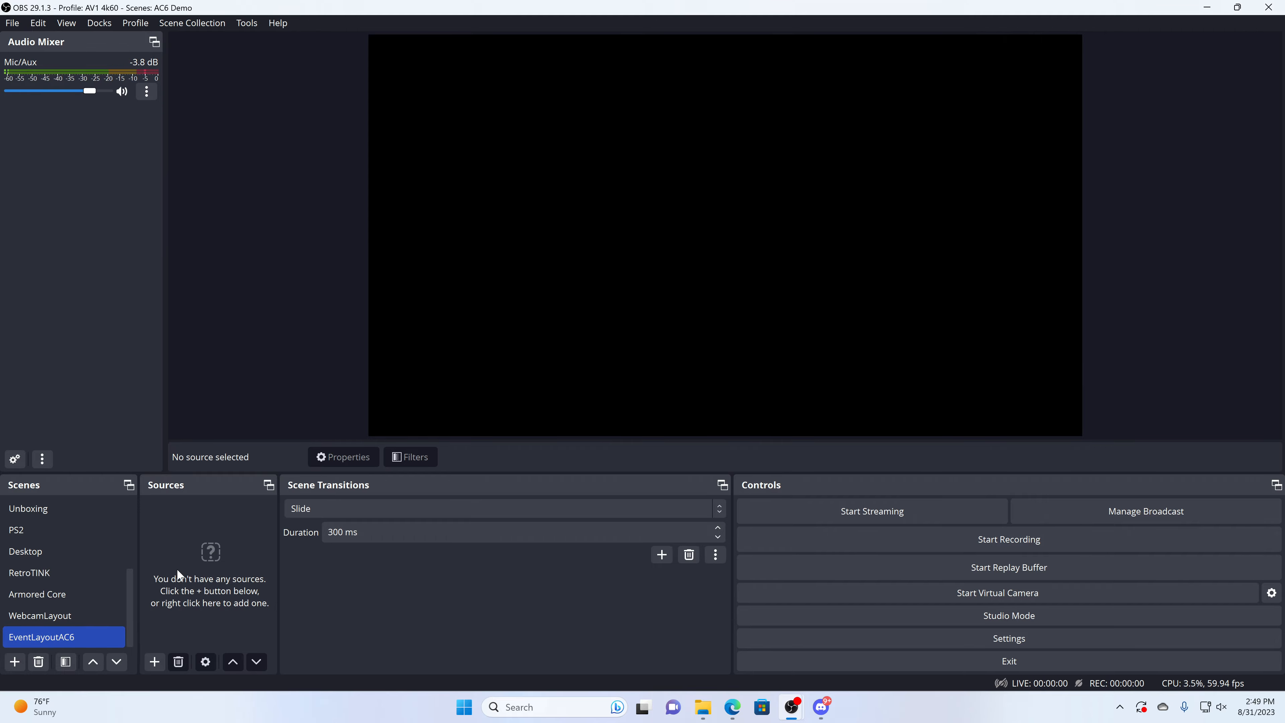
Step: Paste the event list image and browser source into the EventLayoutAC6 scene and return to the Armored Core scene
key("ctrl+v")
left_click(83, 615)
key("Up")
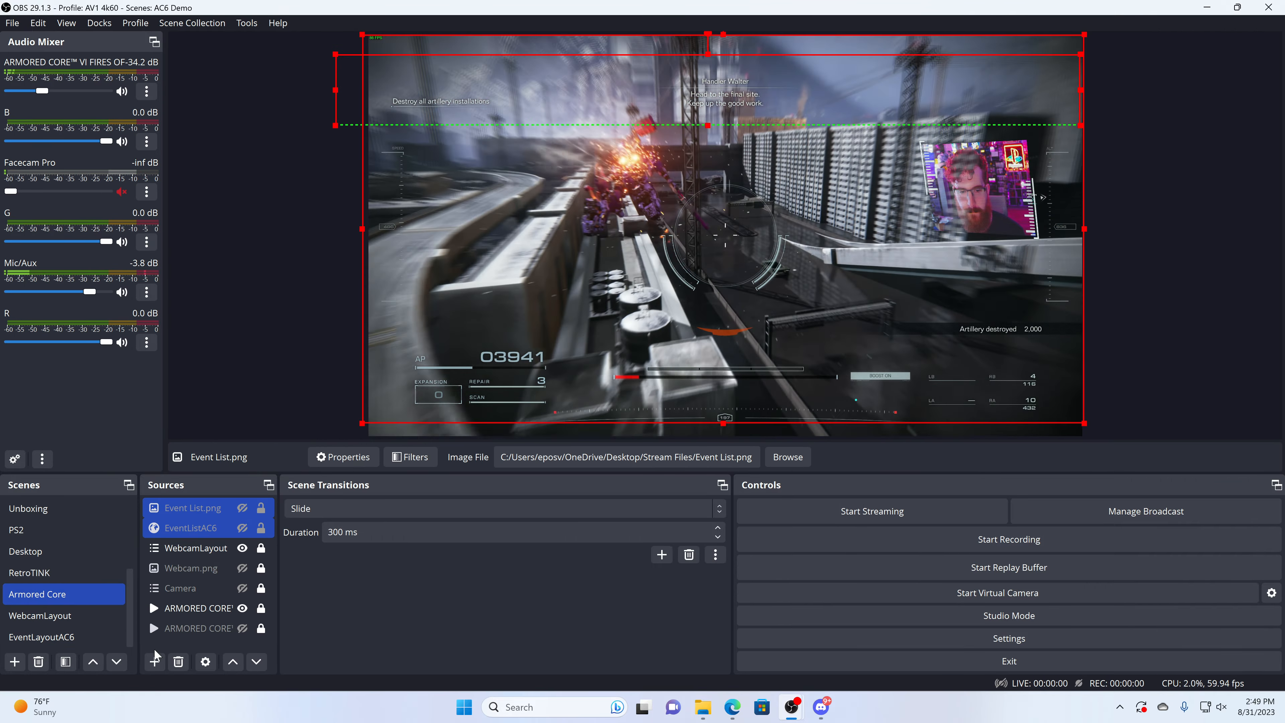
Step: Add the existing EventLayoutAC6 scene as a visible source in the Armored Core scene
left_click(155, 662)
left_click(224, 476)
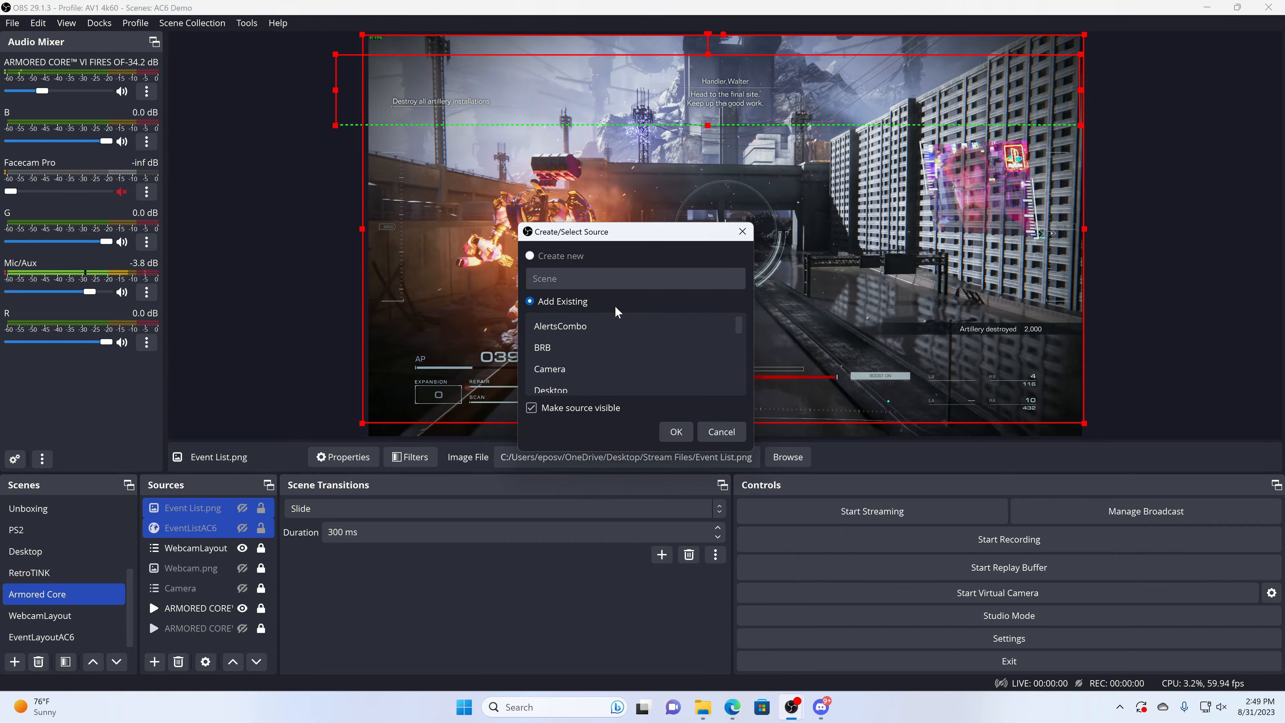
scroll(620, 353, "down", 3)
scroll(588, 355, "up", 1)
scroll(588, 356, "up", 1)
left_click(588, 356)
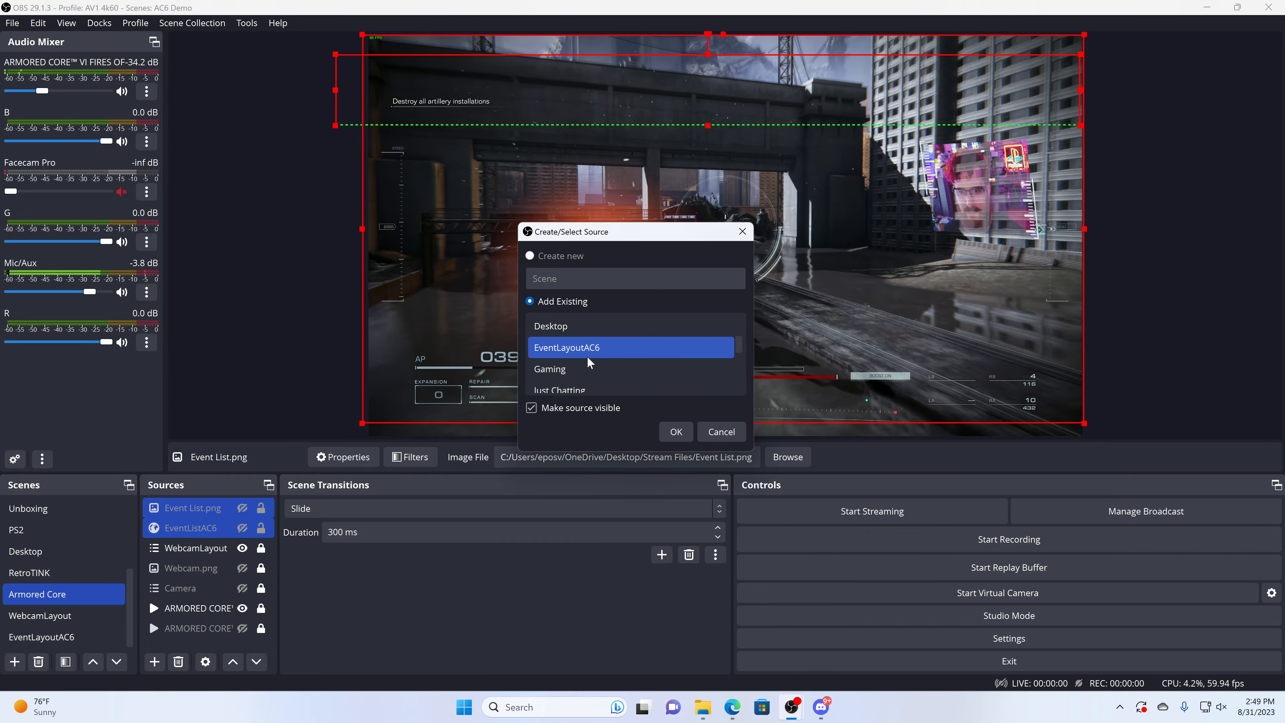
left_click(671, 432)
Step: Examine the 3D Transform and Color Correction filters on the WebcamLayout source and close its filters
right_click(205, 568)
left_click(241, 535)
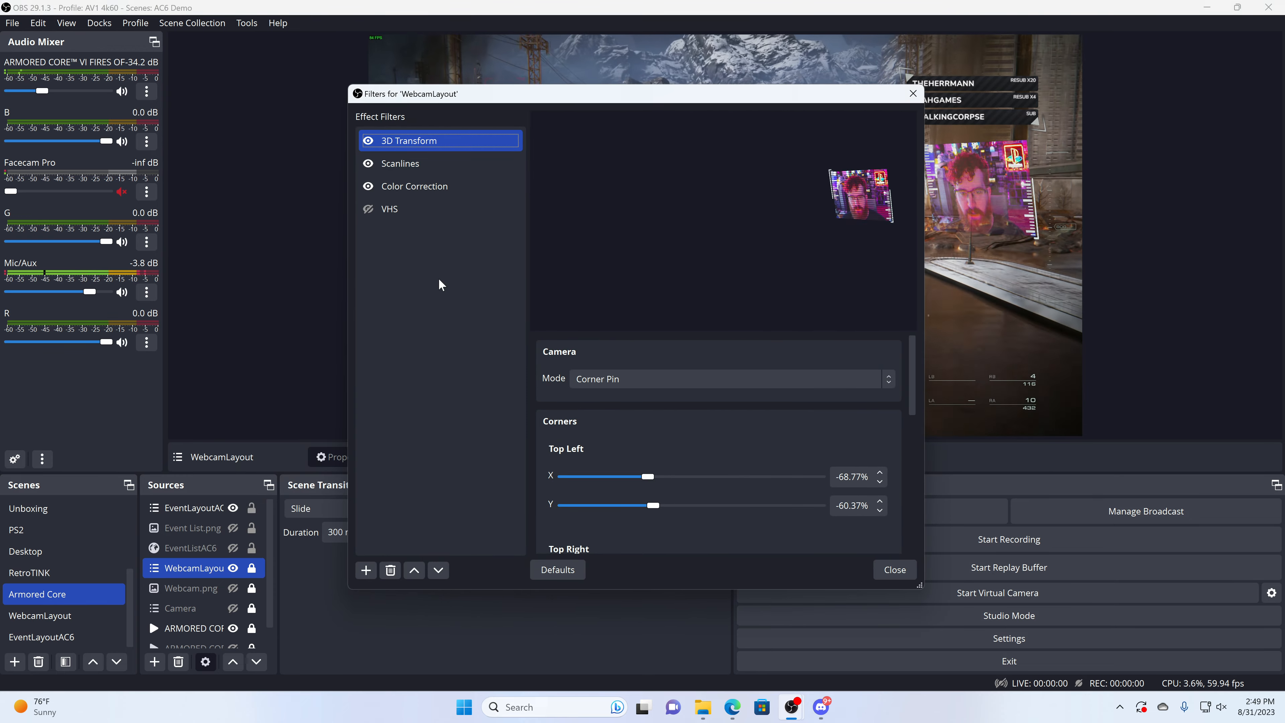
right_click(430, 143)
left_click(478, 250)
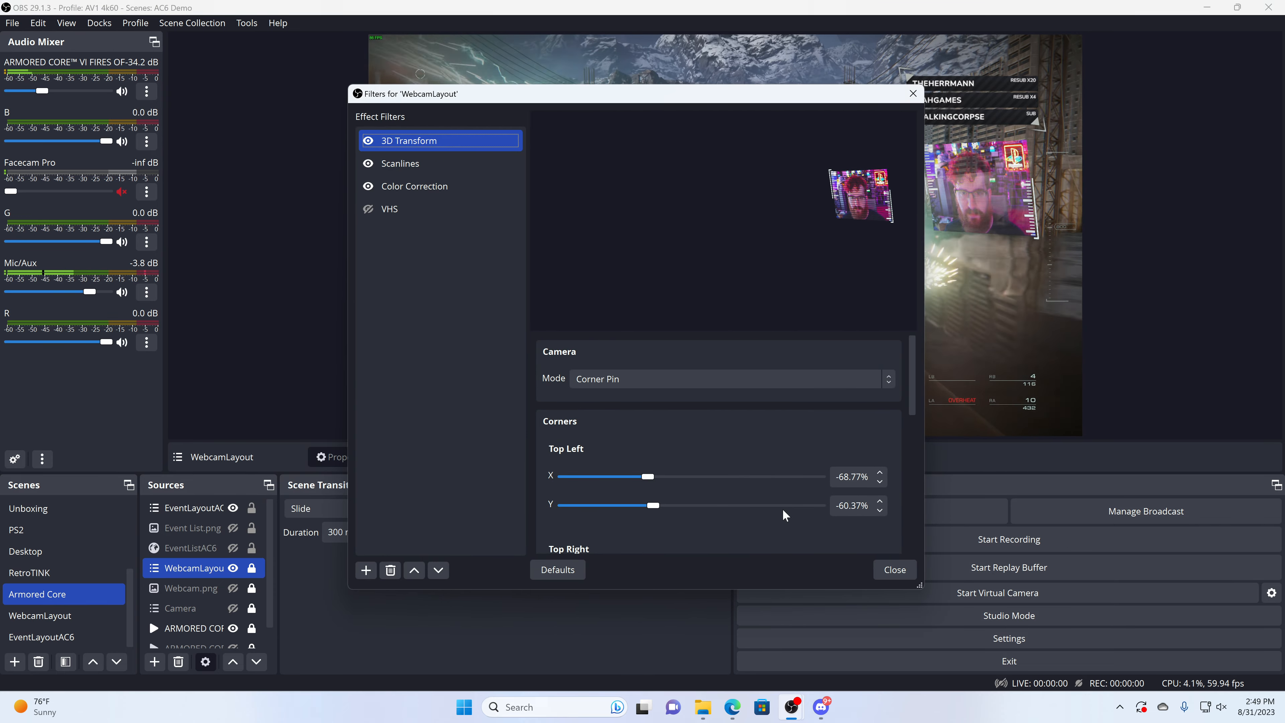
left_click(450, 186)
left_click(895, 570)
Step: Shift Event List.png and EventListAC6 together slightly to the left within the EventLayoutAC6 scene
left_click(42, 637)
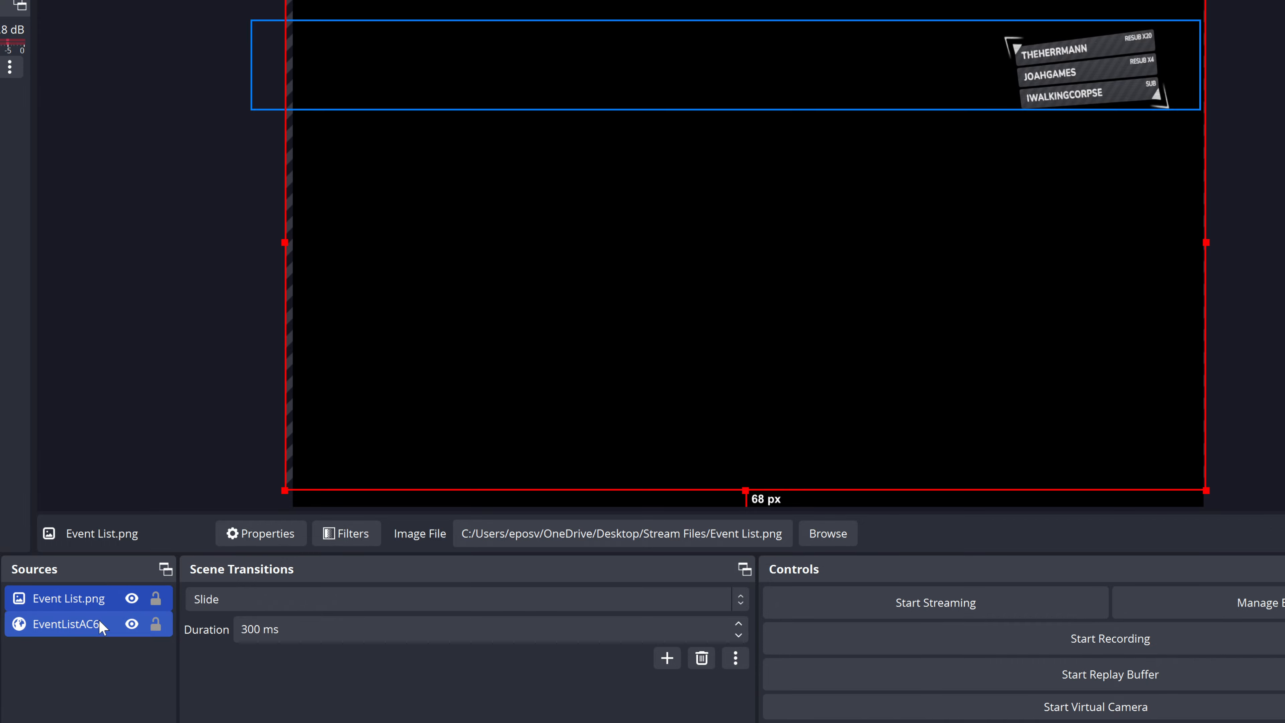
left_click_drag(743, 420, 729, 420)
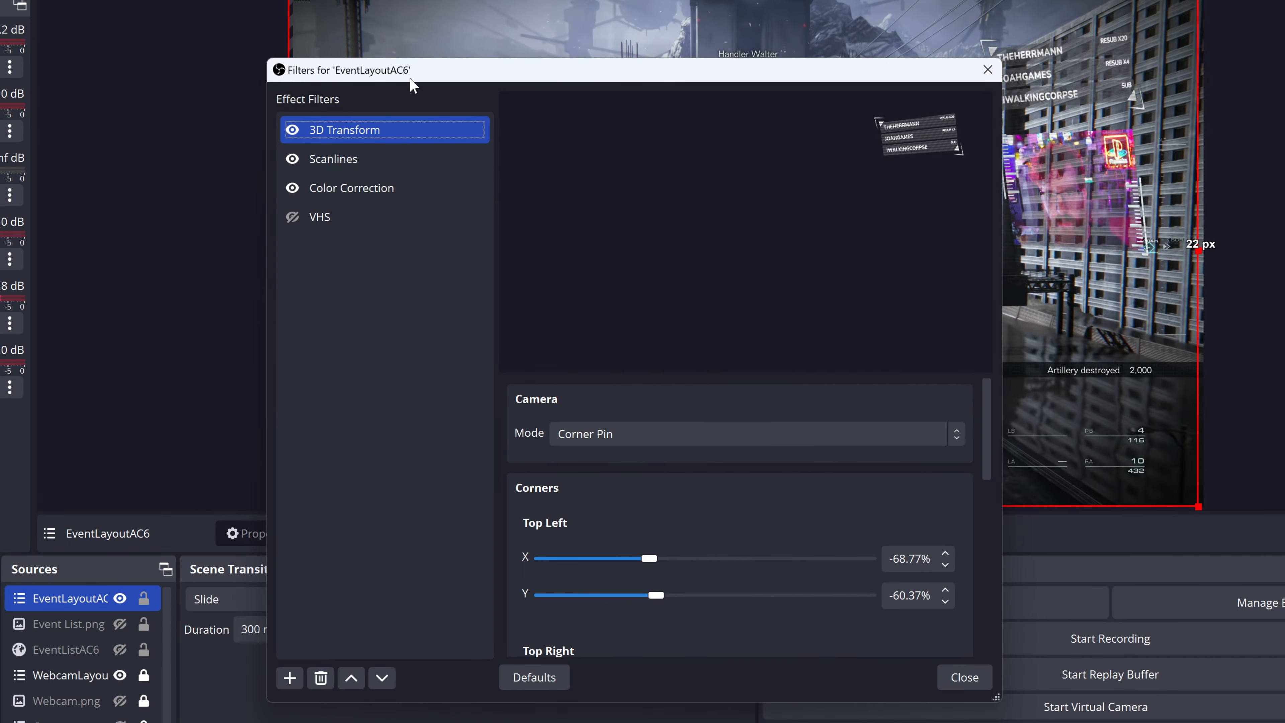
Step: Adjust EventLayoutAC6's 3D Transform corner X values: top left -76.12%, top right 99.21%, bottom left -55.12%, bottom right 109.71%
left_click_drag(411, 84, 161, 119)
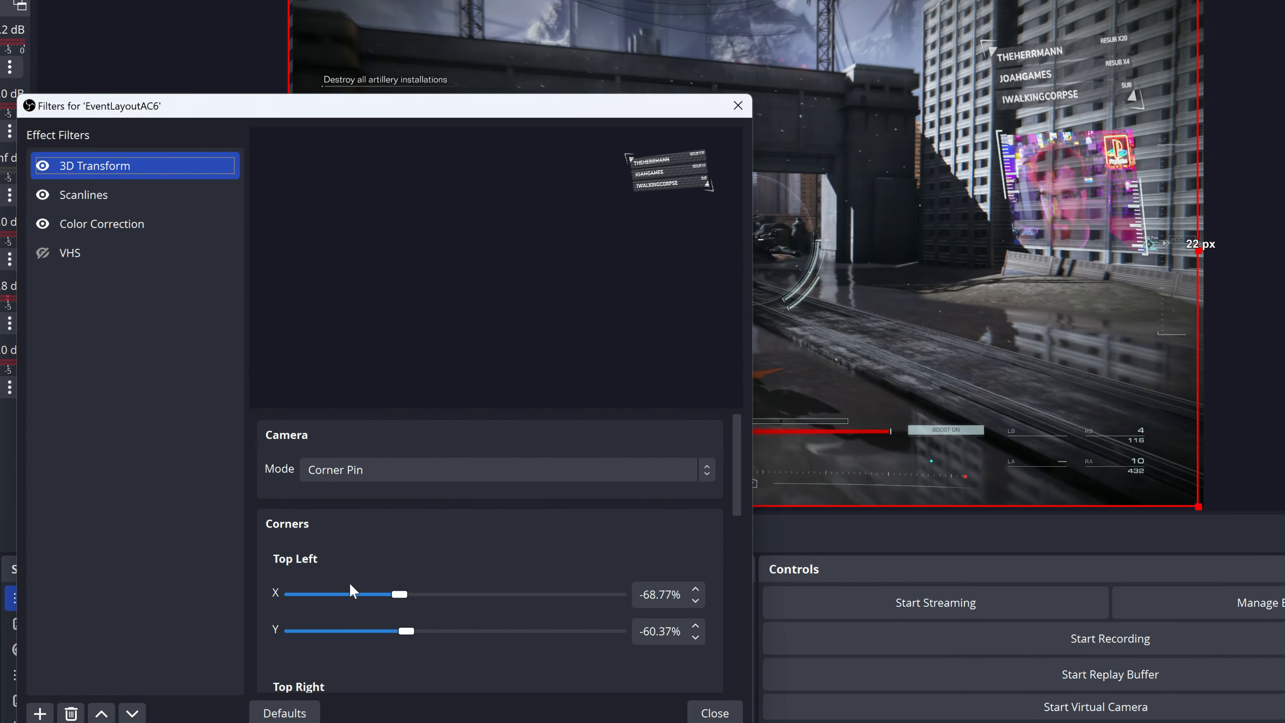
left_click_drag(393, 593, 395, 597)
scroll(390, 633, "down", 3)
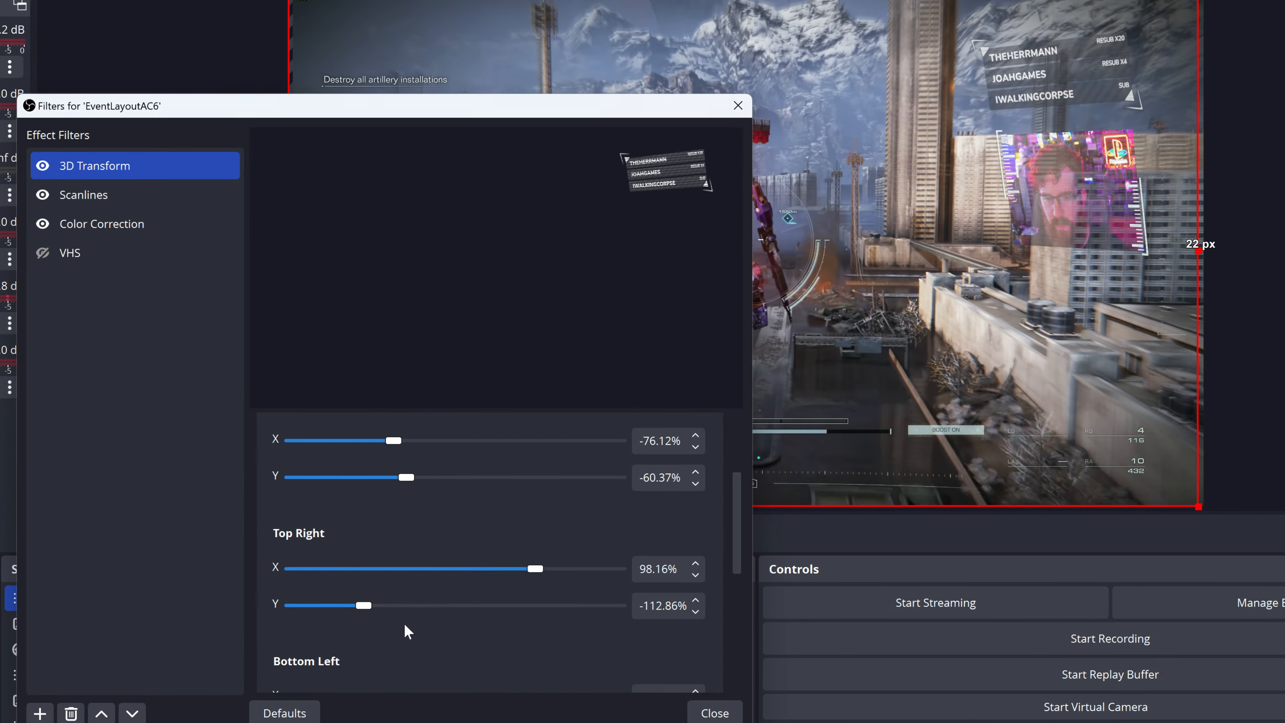
left_click_drag(540, 576, 543, 575)
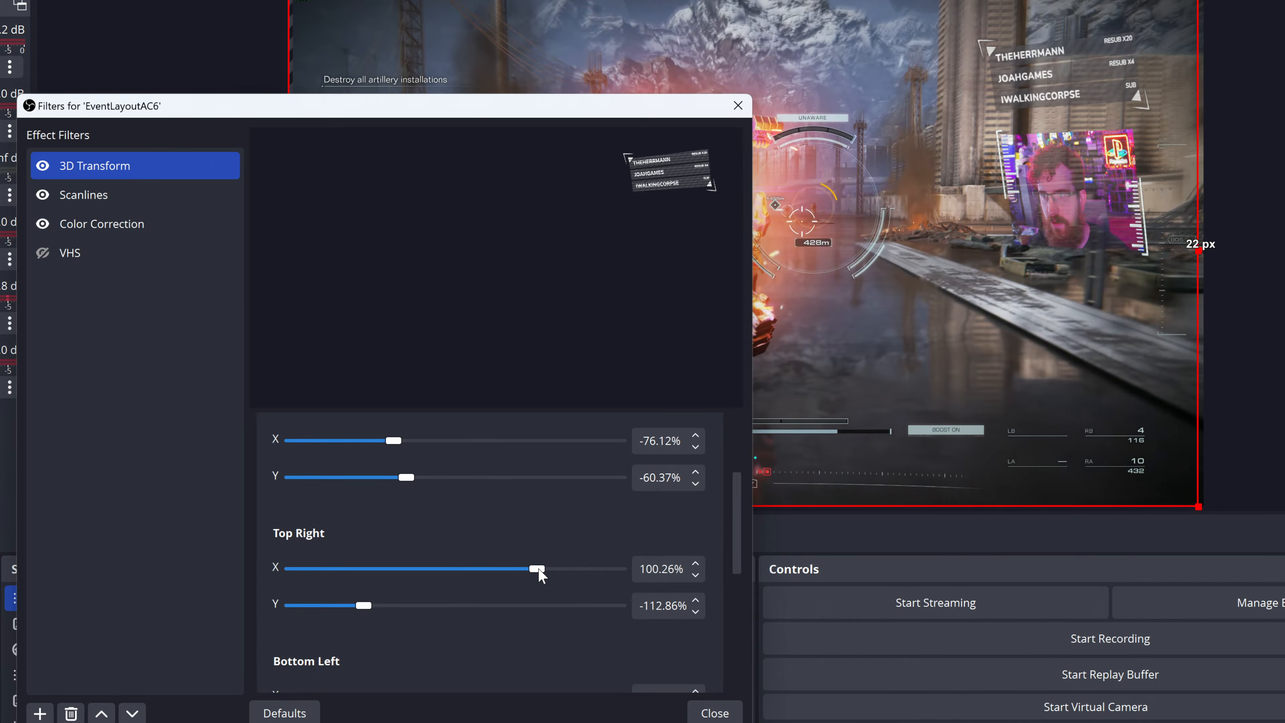
scroll(424, 636, "down", 2)
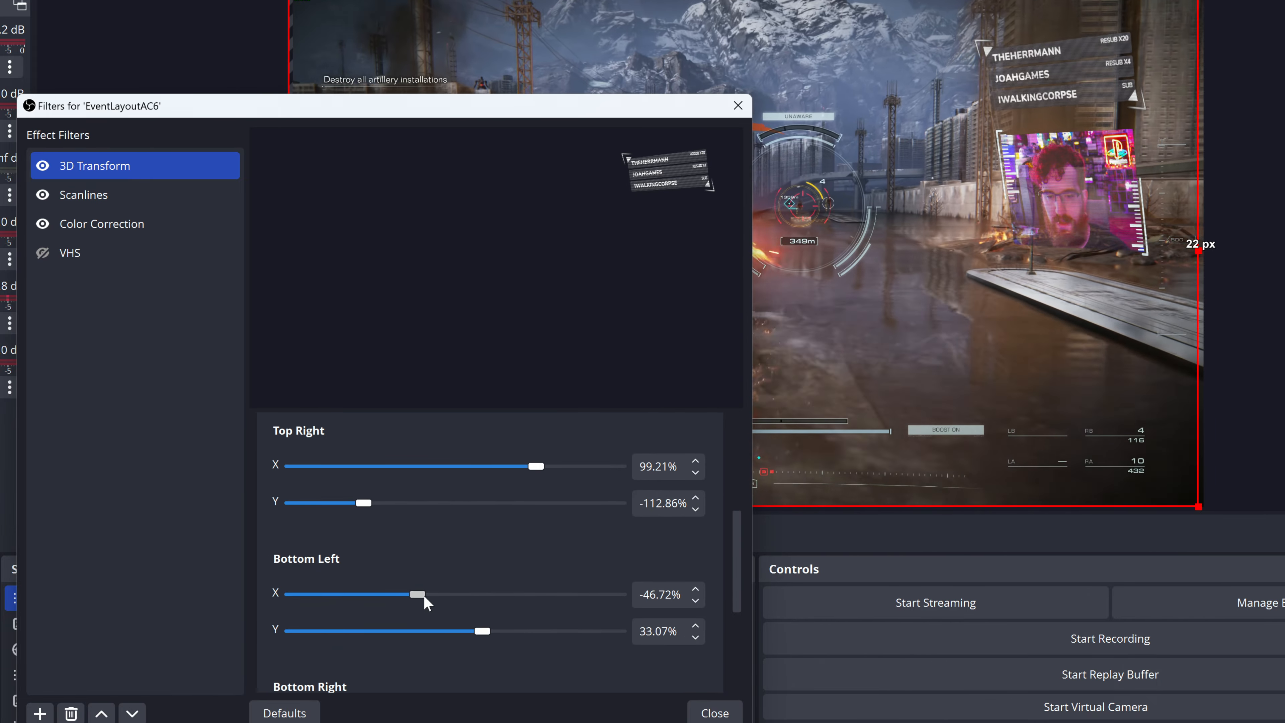
scroll(359, 633, "down", 2)
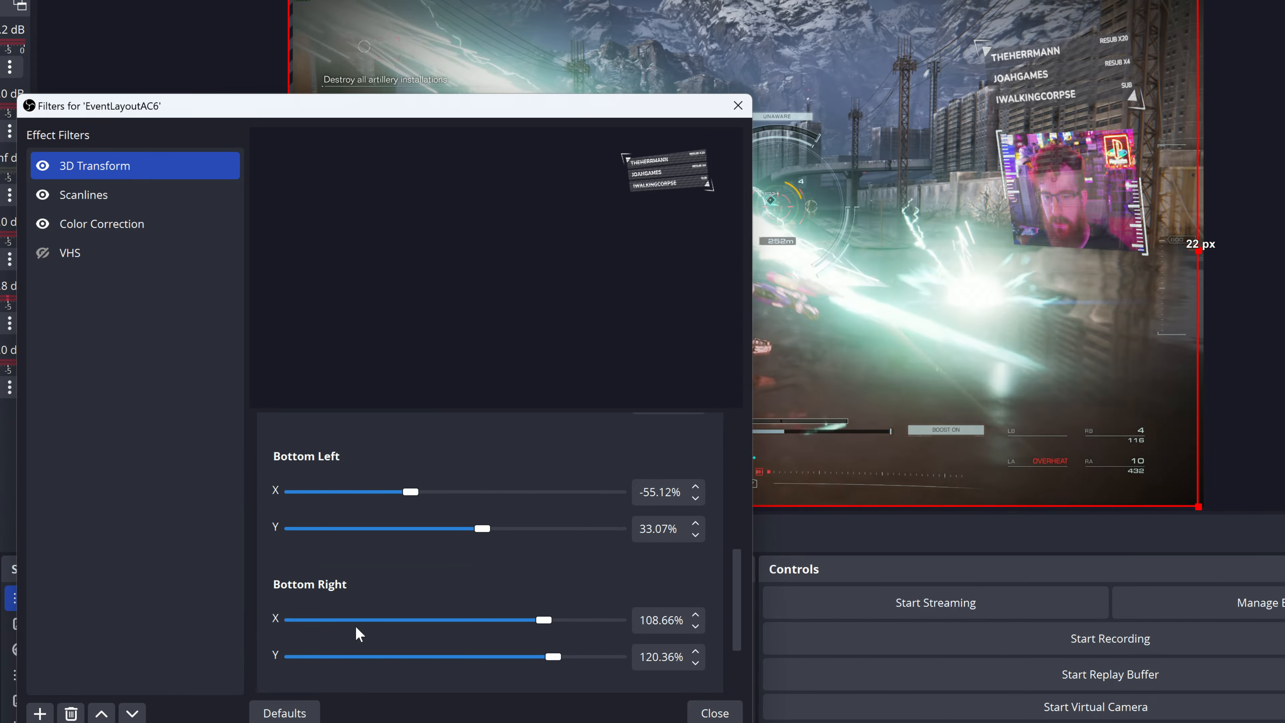
left_click_drag(539, 623, 545, 622)
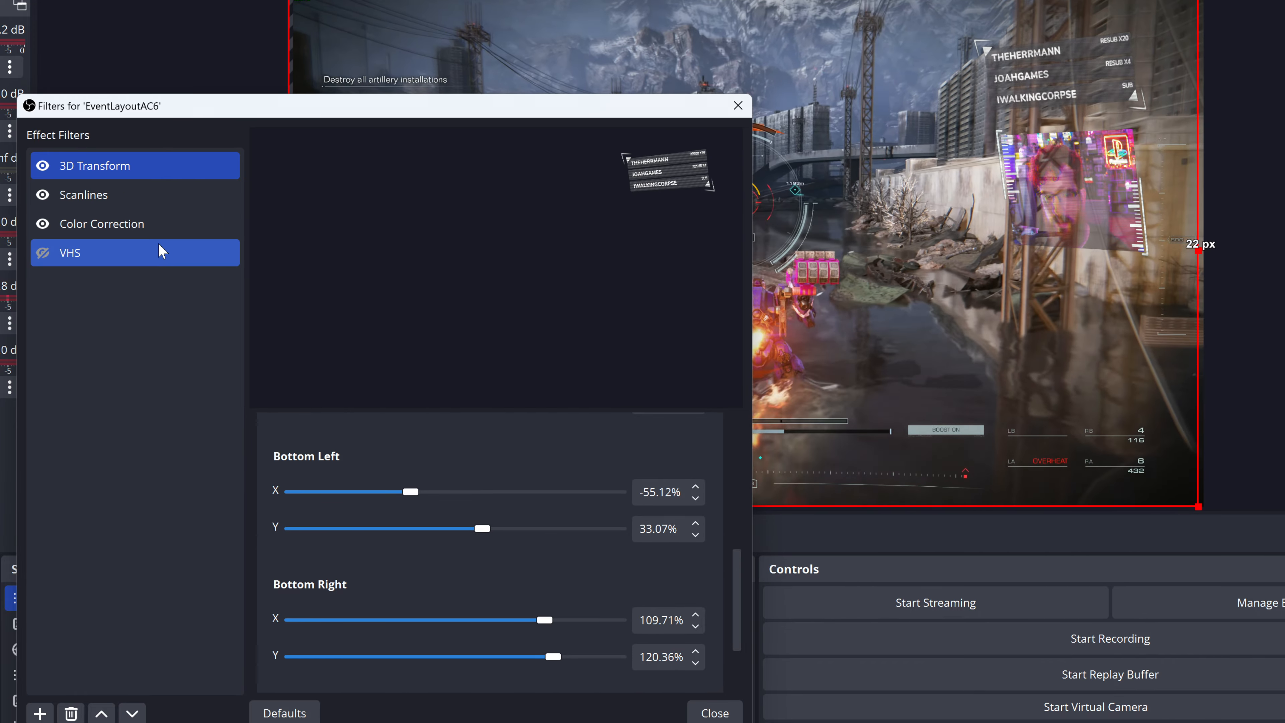
Step: Reset EventLayoutAC6's Color Correction filter to its defaults and lower the opacity to 0.5099
left_click(152, 224)
left_click_drag(546, 656, 551, 657)
left_click(284, 713)
left_click_drag(646, 655, 498, 627)
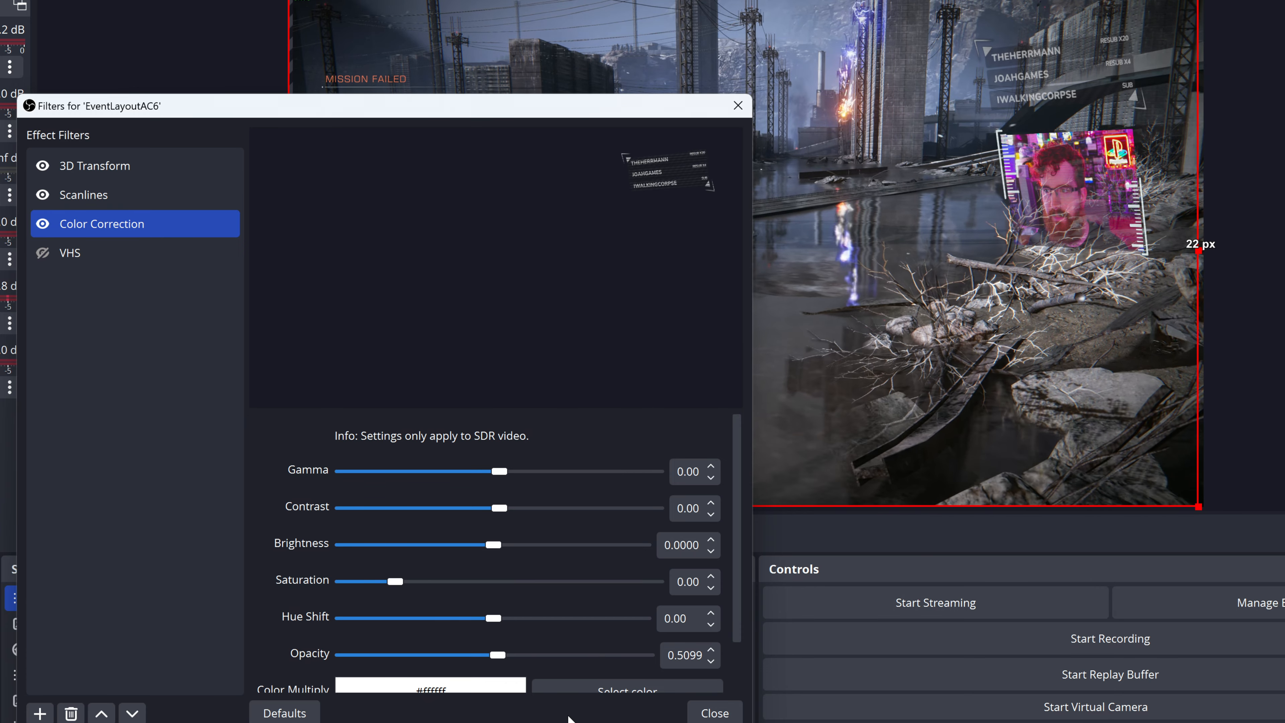
Step: Enable the VHS filter on EventLayoutAC6, review its settings, and close the filters
left_click(41, 252)
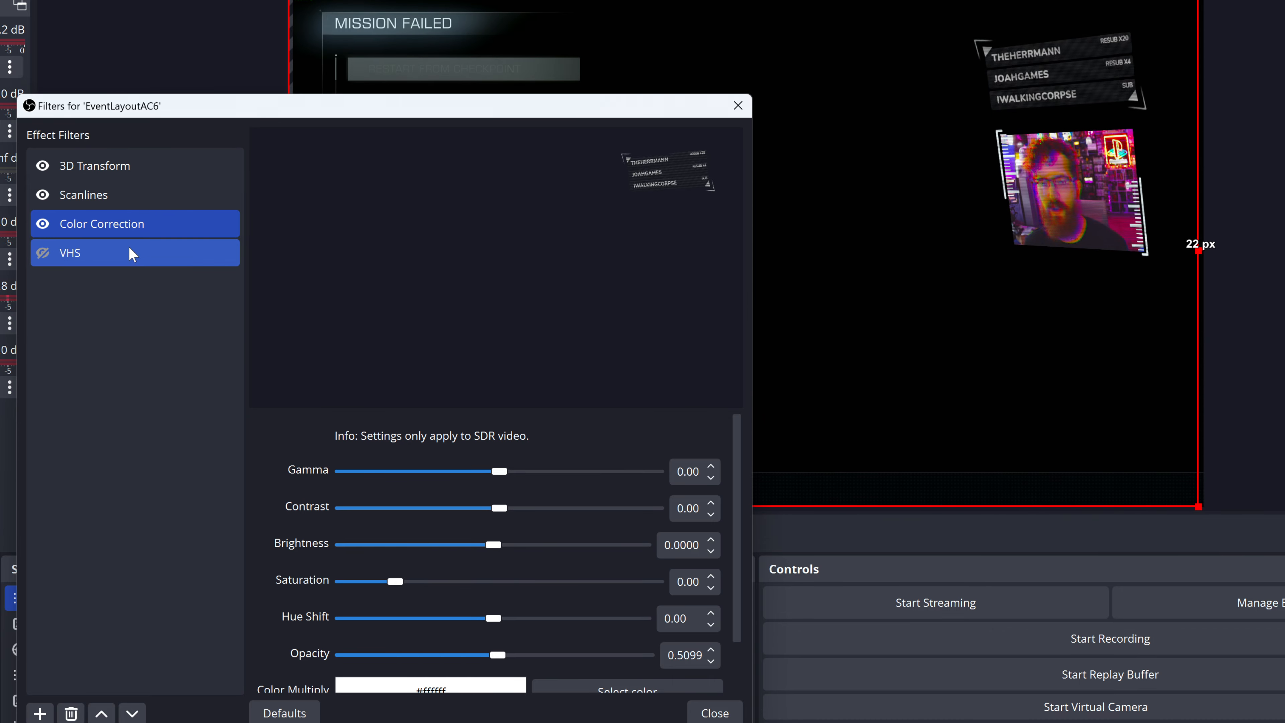
left_click(83, 254)
scroll(307, 618, "down", 5)
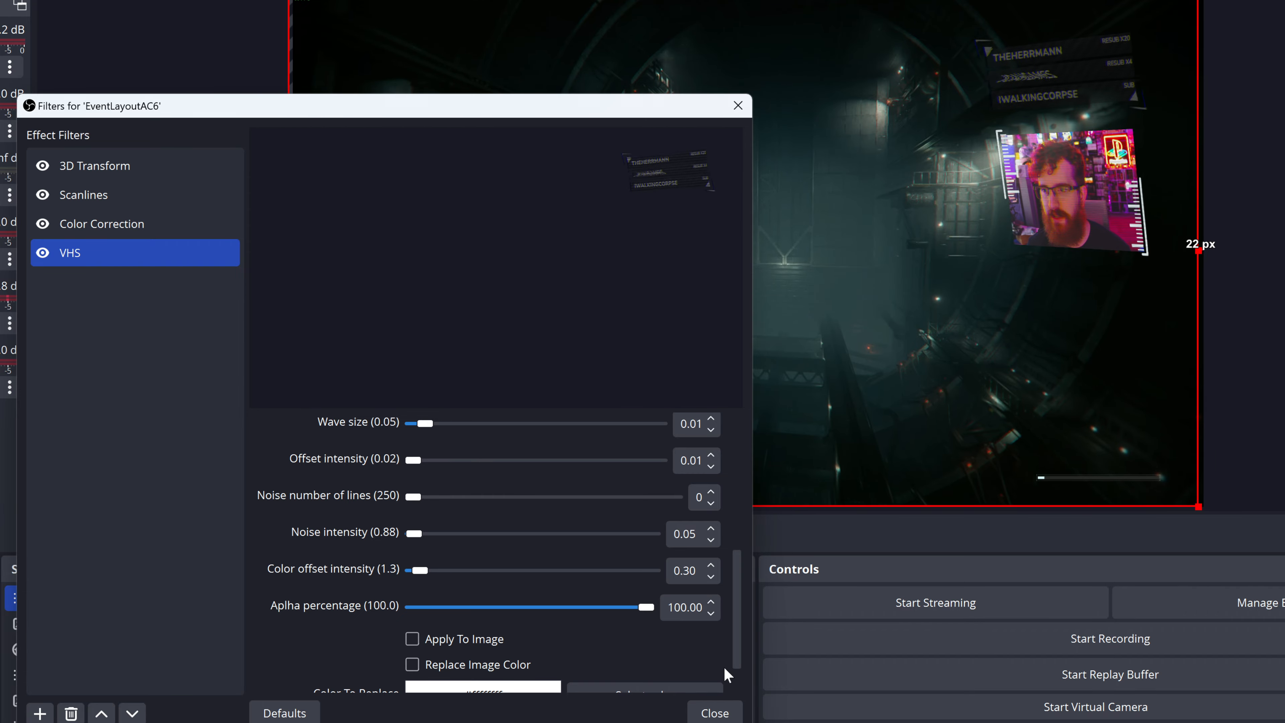
left_click(714, 712)
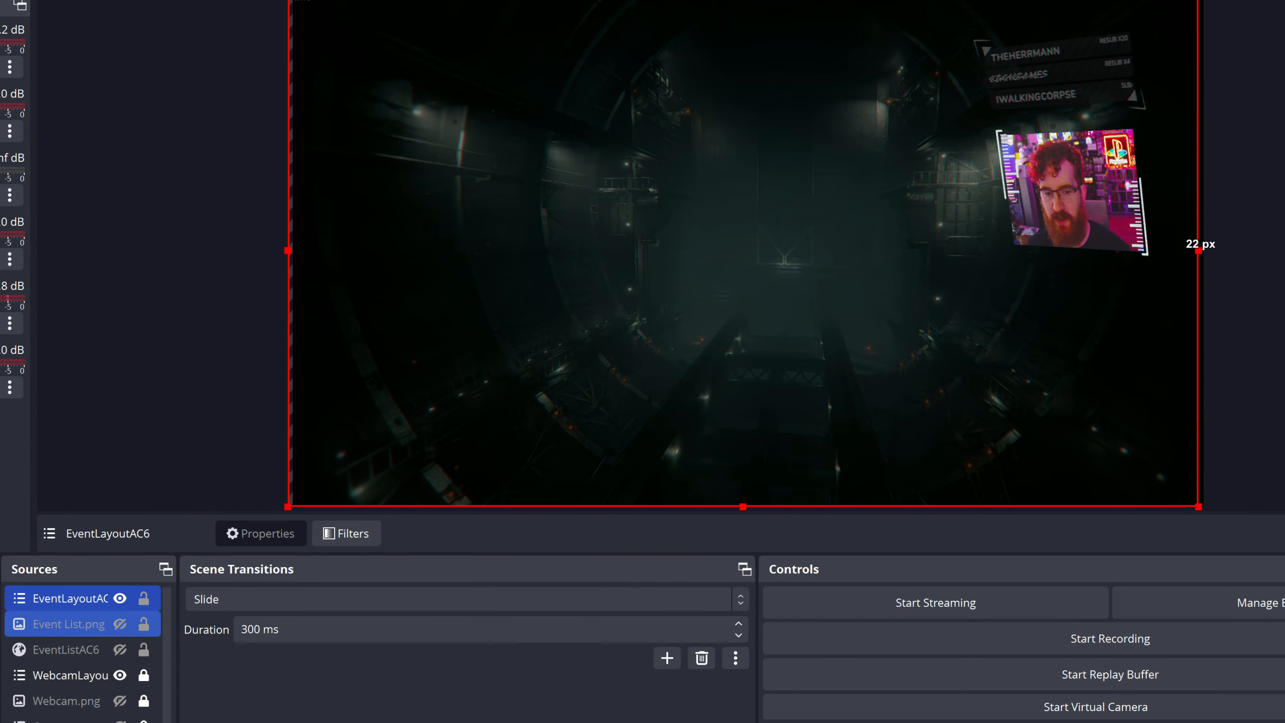
Step: Add a new scene named ChatLayoutAC6
left_click(346, 533)
left_click(964, 678)
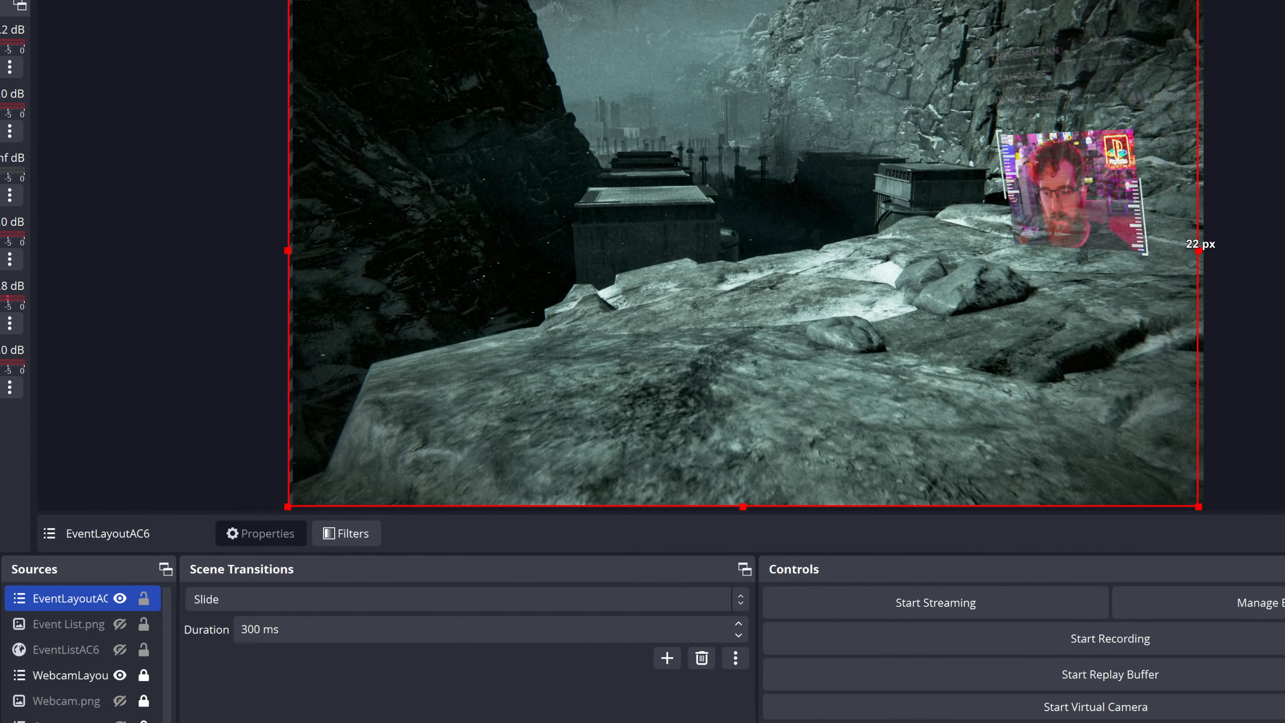
type("ChatLayourt")
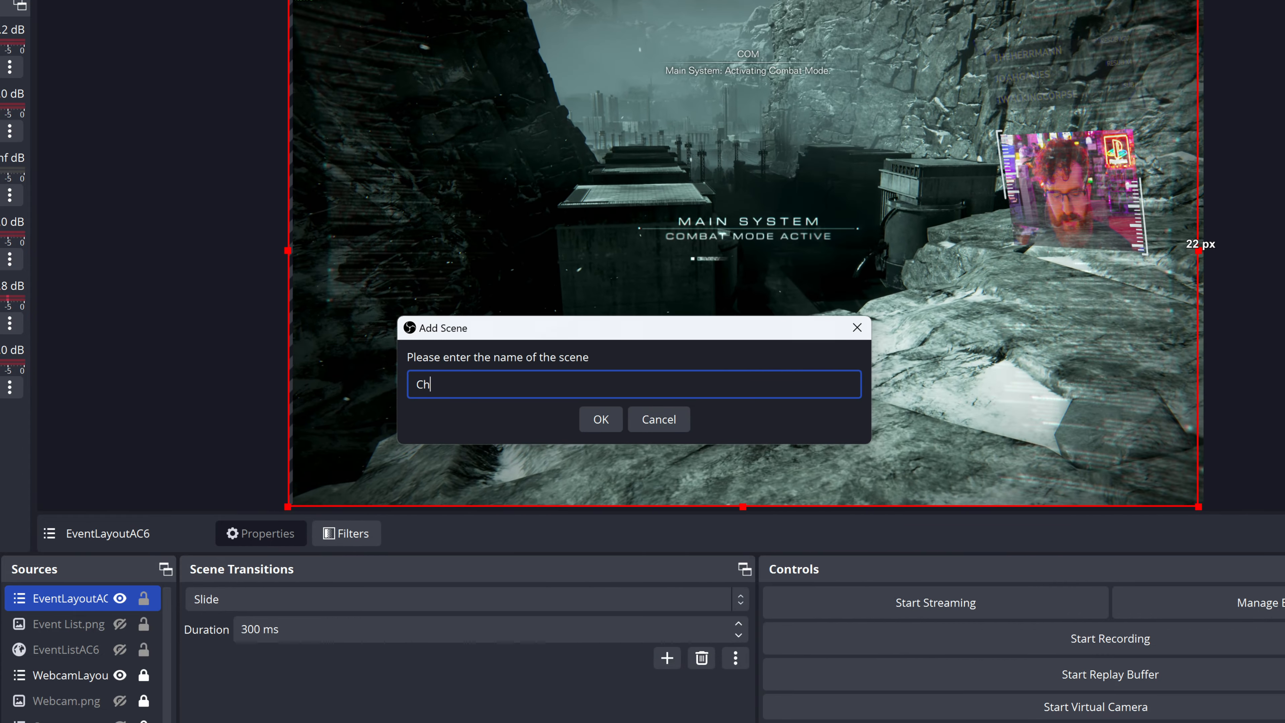
key("BackSpace")
key("BackSpace")
type("tAC6")
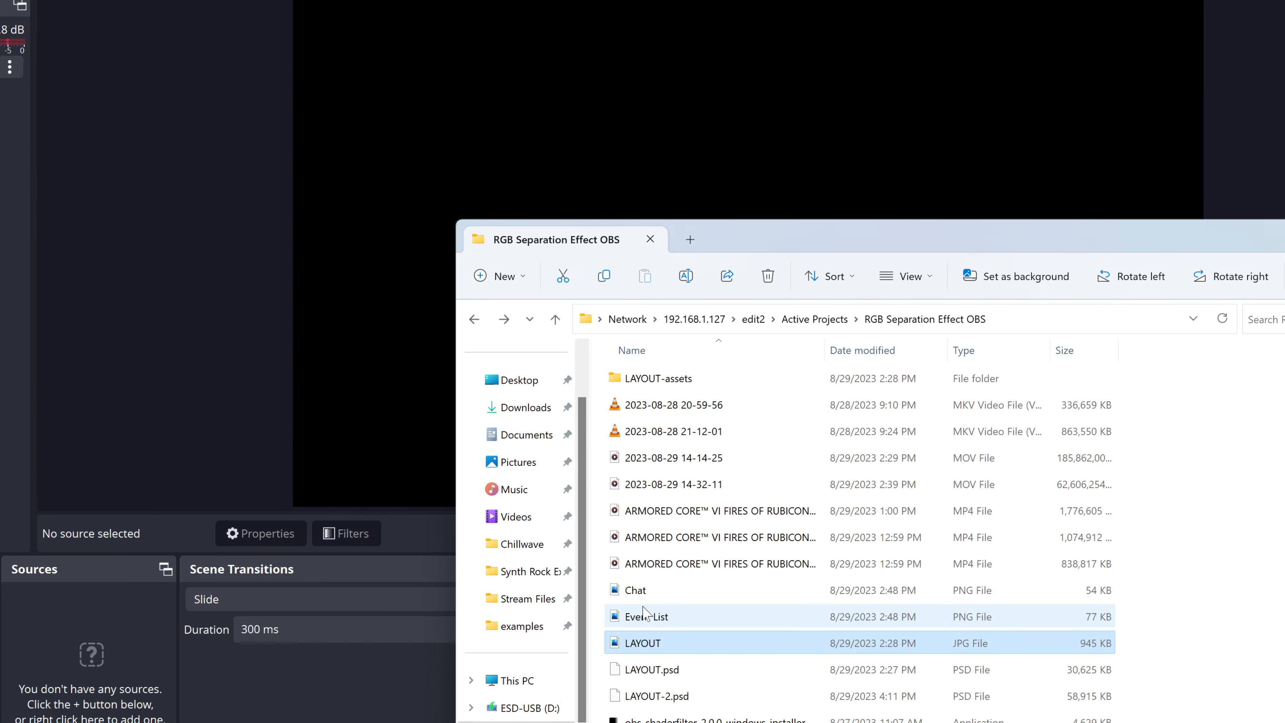
Step: Position the chat widget below the webcam frame in the StreamElements overlay editor
left_click_drag(637, 590, 381, 285)
left_click(380, 286)
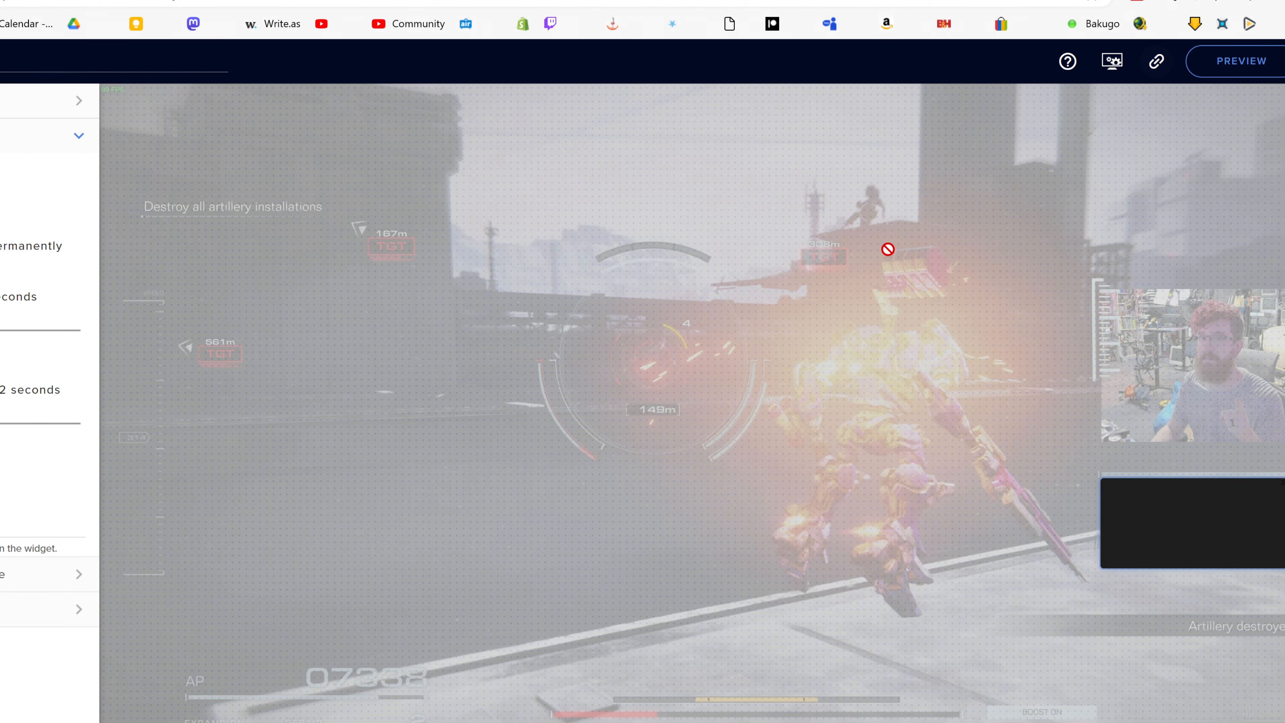
Step: Switch to OBS and move the ChatAC6 and Chat.png sources together slightly to the left
key("alt+Tab")
left_click(726, 329)
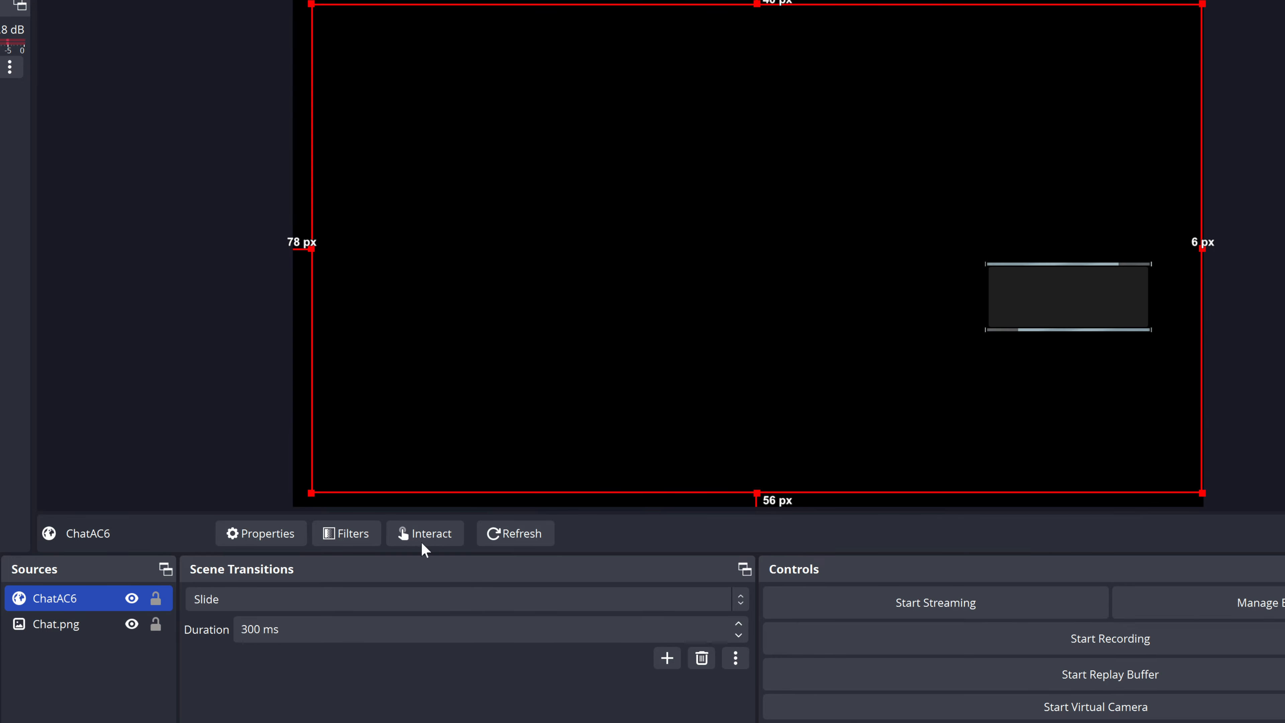
left_click(161, 627, "ctrl")
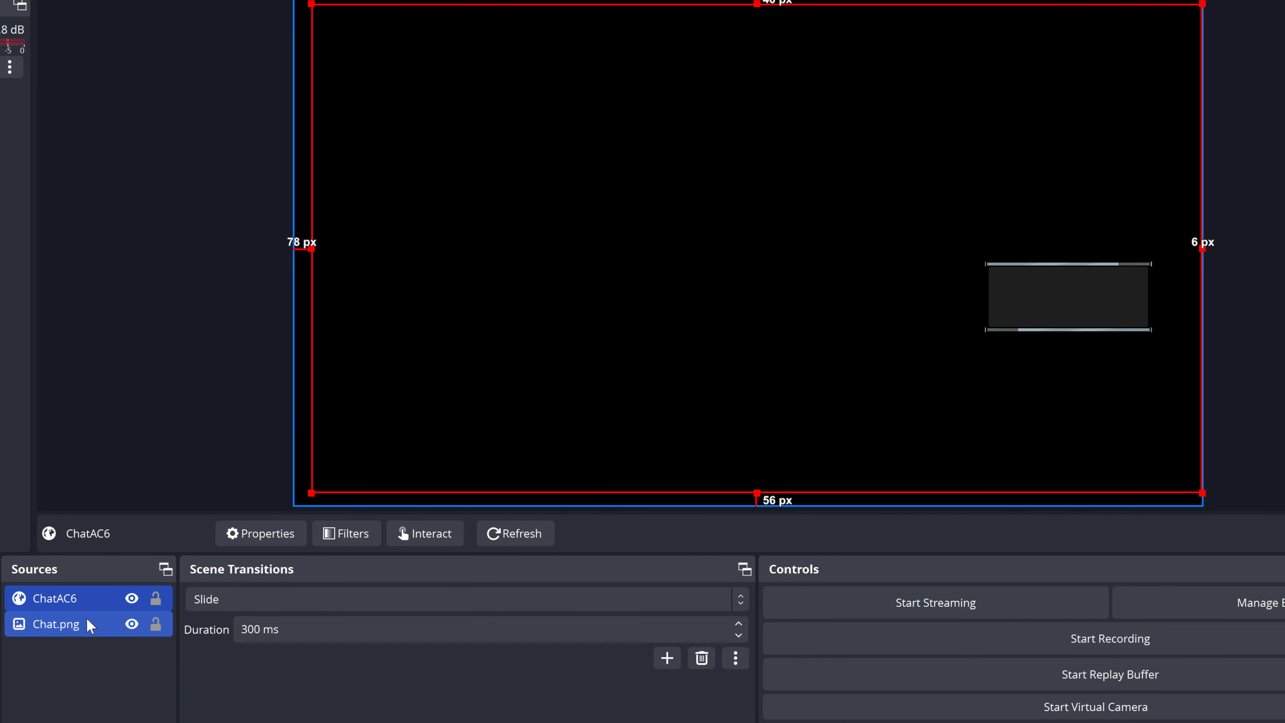
left_click_drag(714, 398, 706, 400)
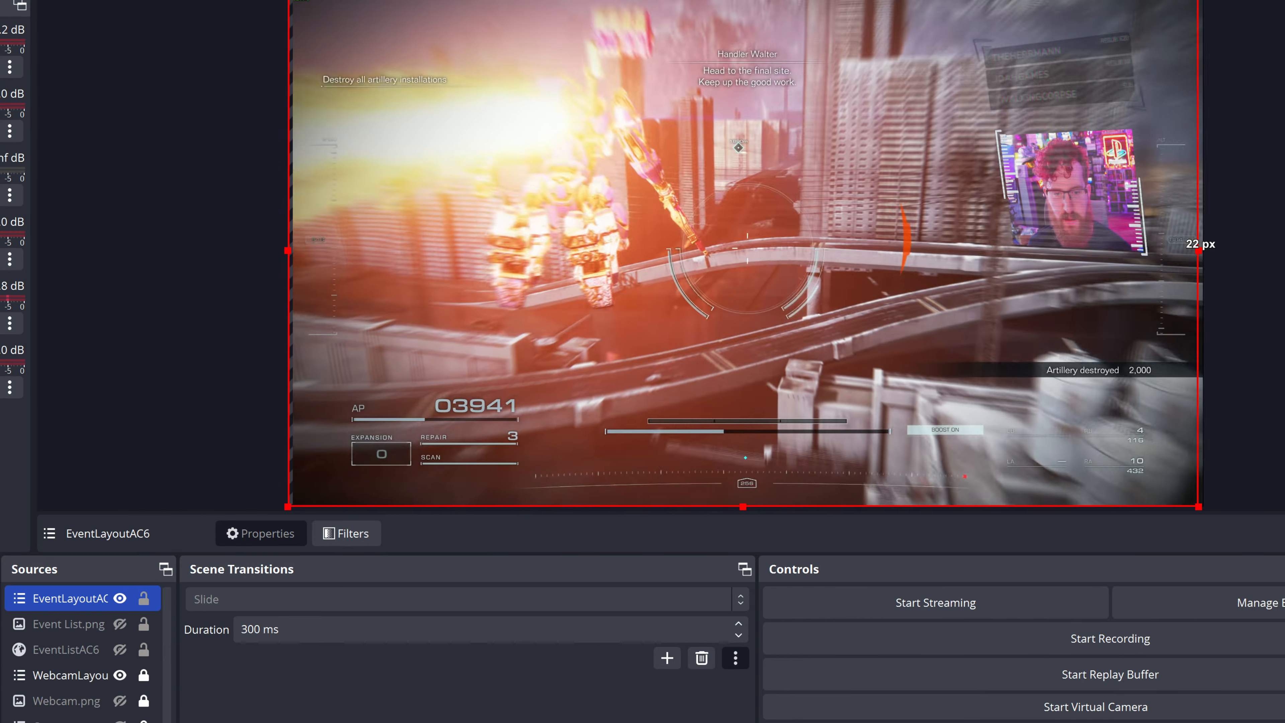
Step: Add the existing ChatLayoutAC6 scene as a visible source in the Armored Core scene
left_click(30, 714)
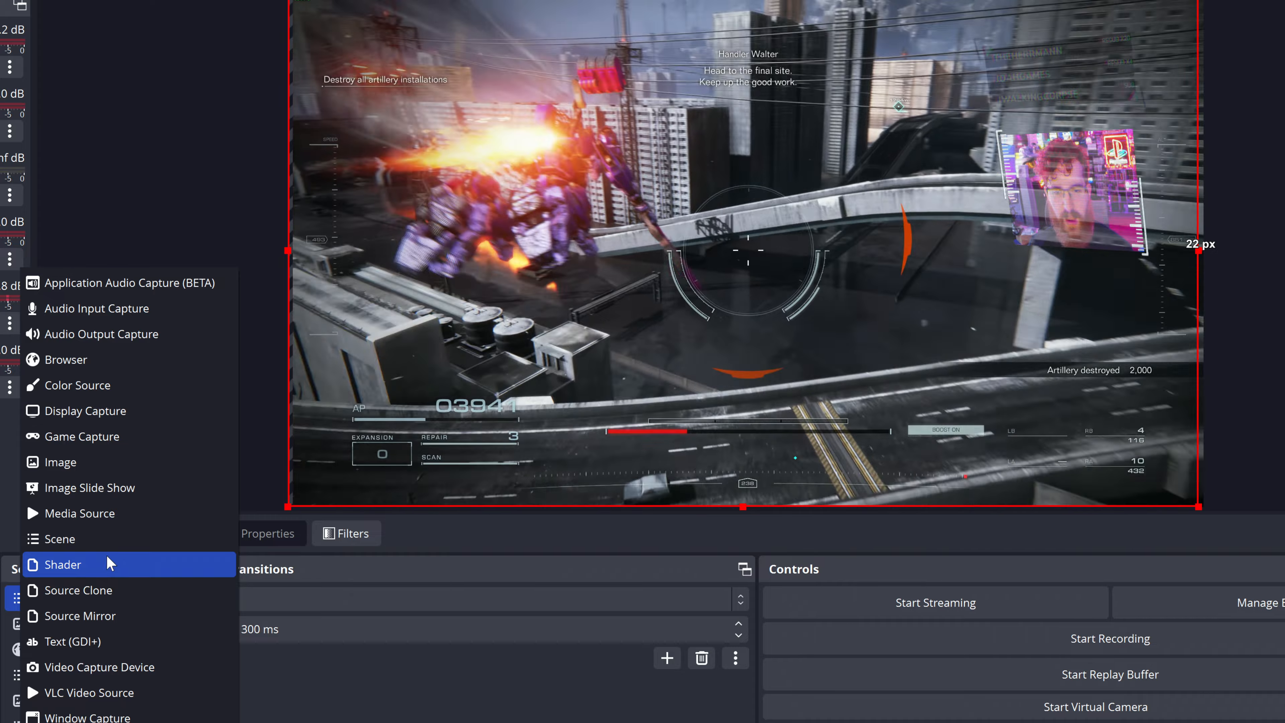
left_click(60, 538)
scroll(625, 428, "down", 5)
scroll(627, 431, "up", 3)
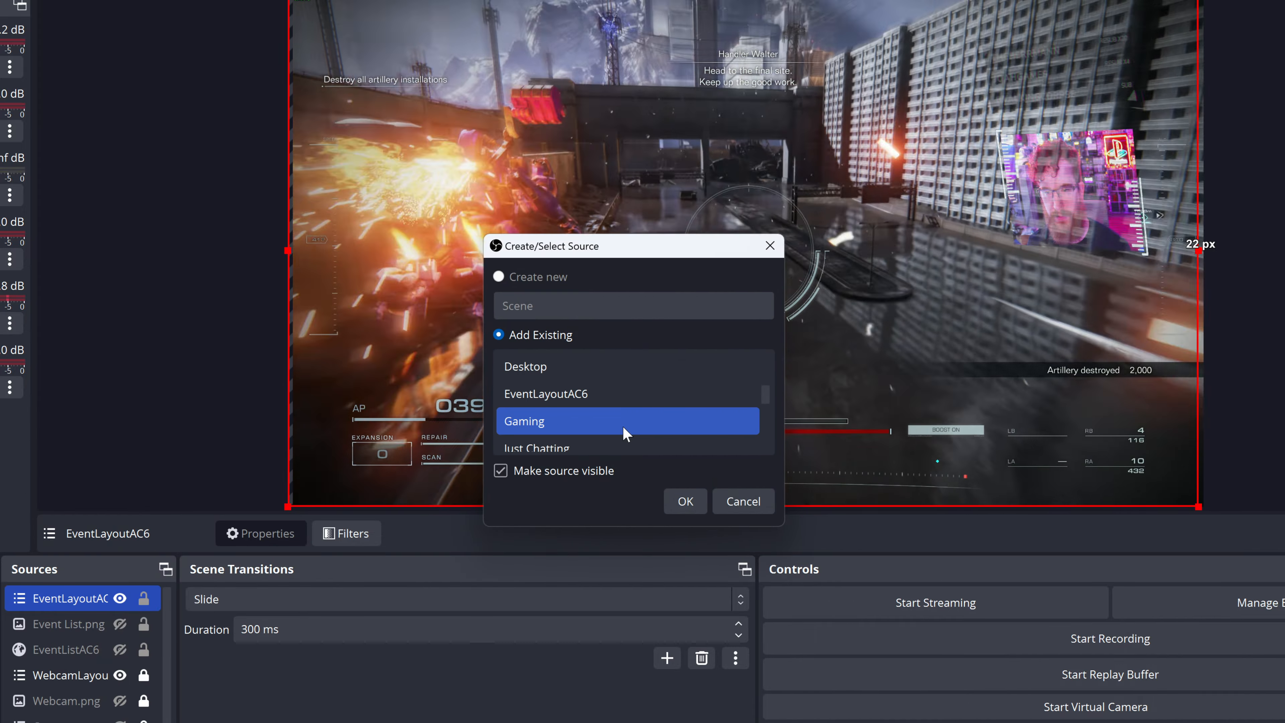
scroll(625, 428, "up", 3)
left_click(623, 421)
left_click(685, 501)
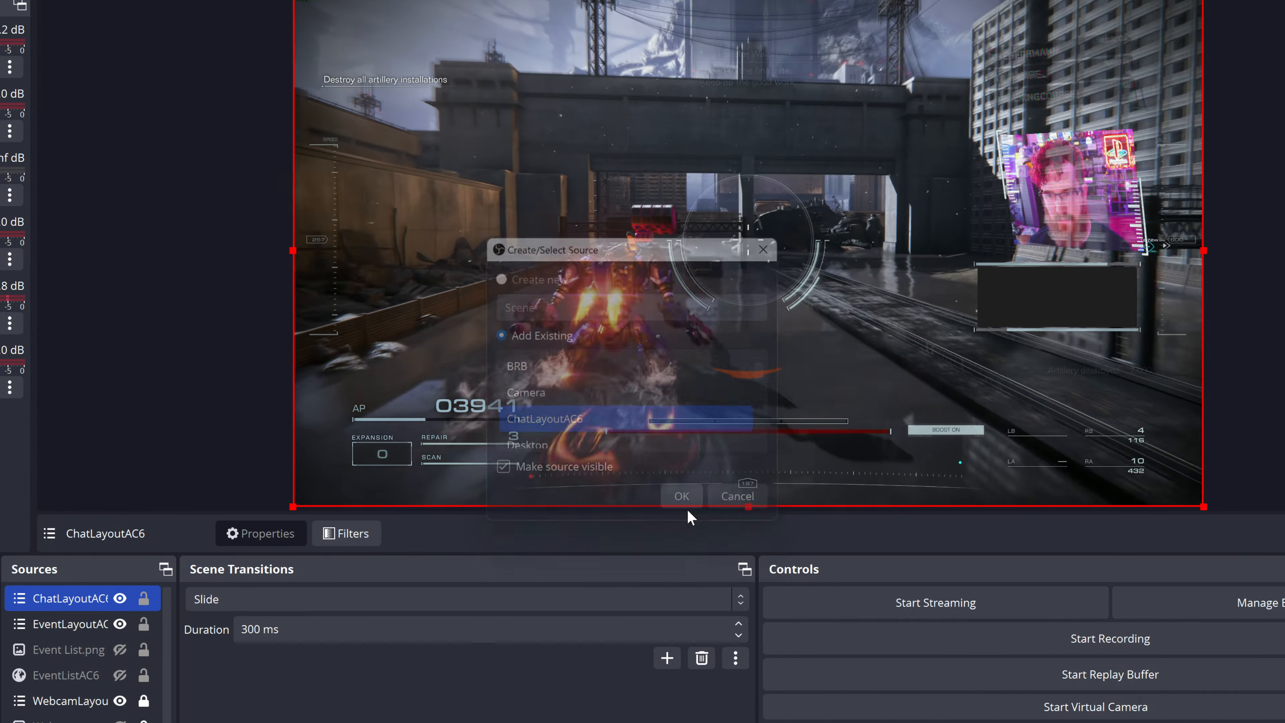
Step: Paste the copied filters onto ChatLayoutAC6 and reset its Color Correction filter to defaults with opacity at 0.8732
right_click(99, 599)
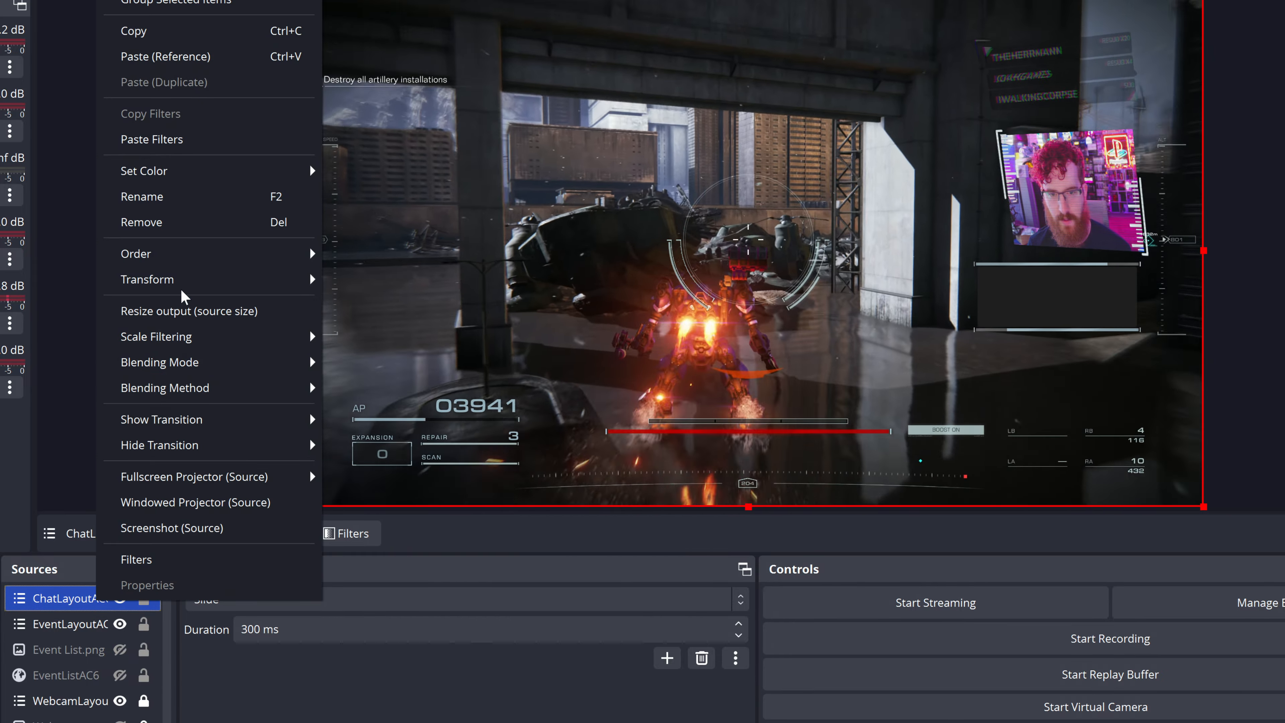
left_click(325, 165)
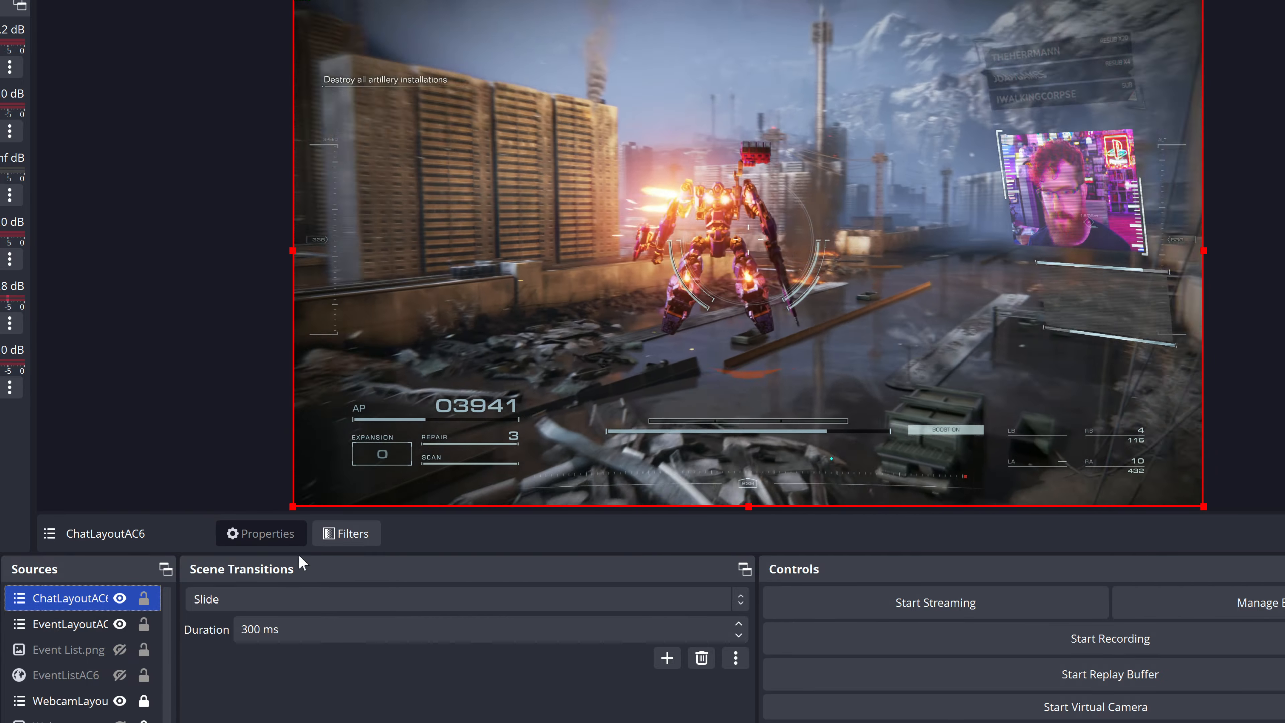
left_click(346, 533)
left_click(384, 188)
left_click(532, 675)
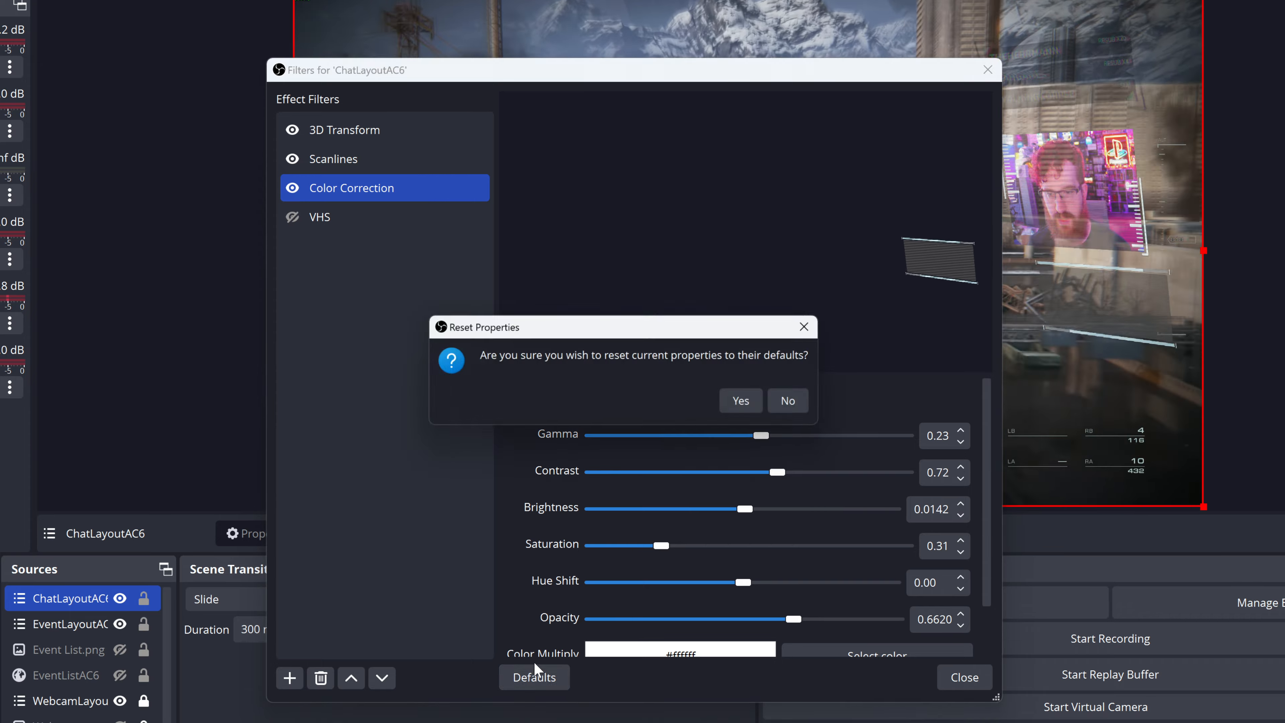
left_click(748, 402)
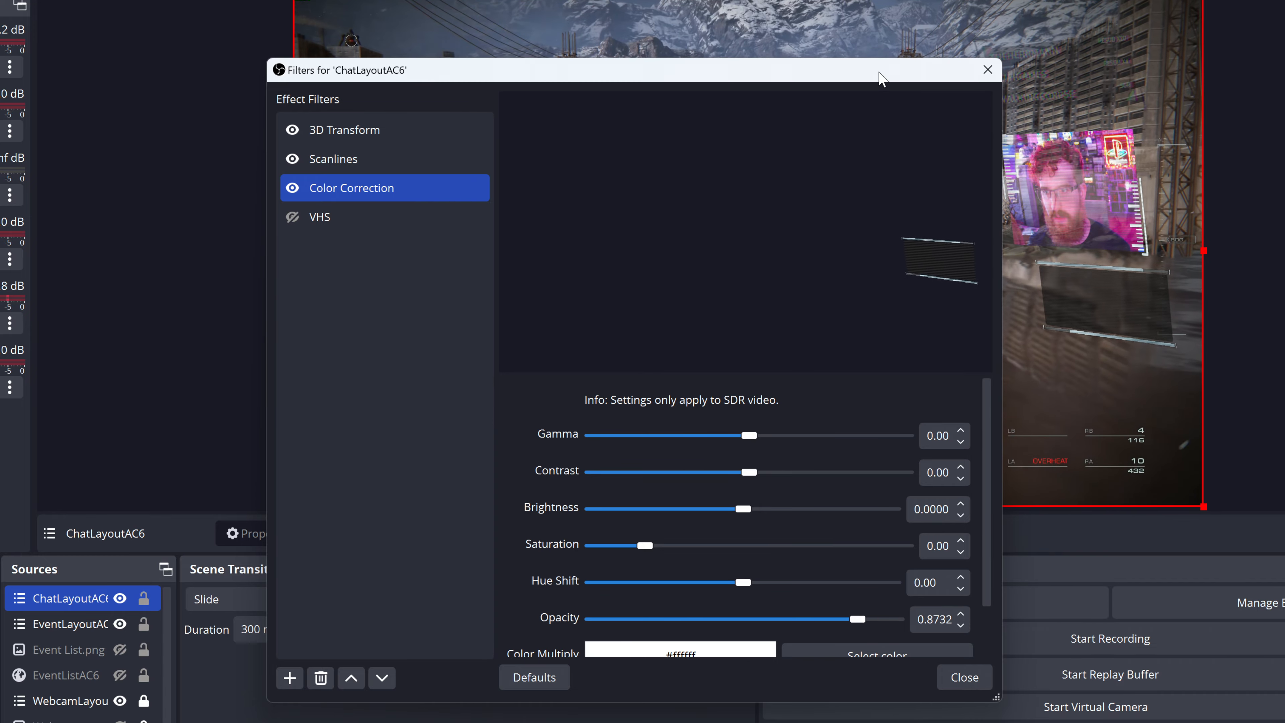
Step: Shift the top-left corner in ChatLayoutAC6's 3D Transform filter to X -120.21%
left_click_drag(925, 59, 854, 53)
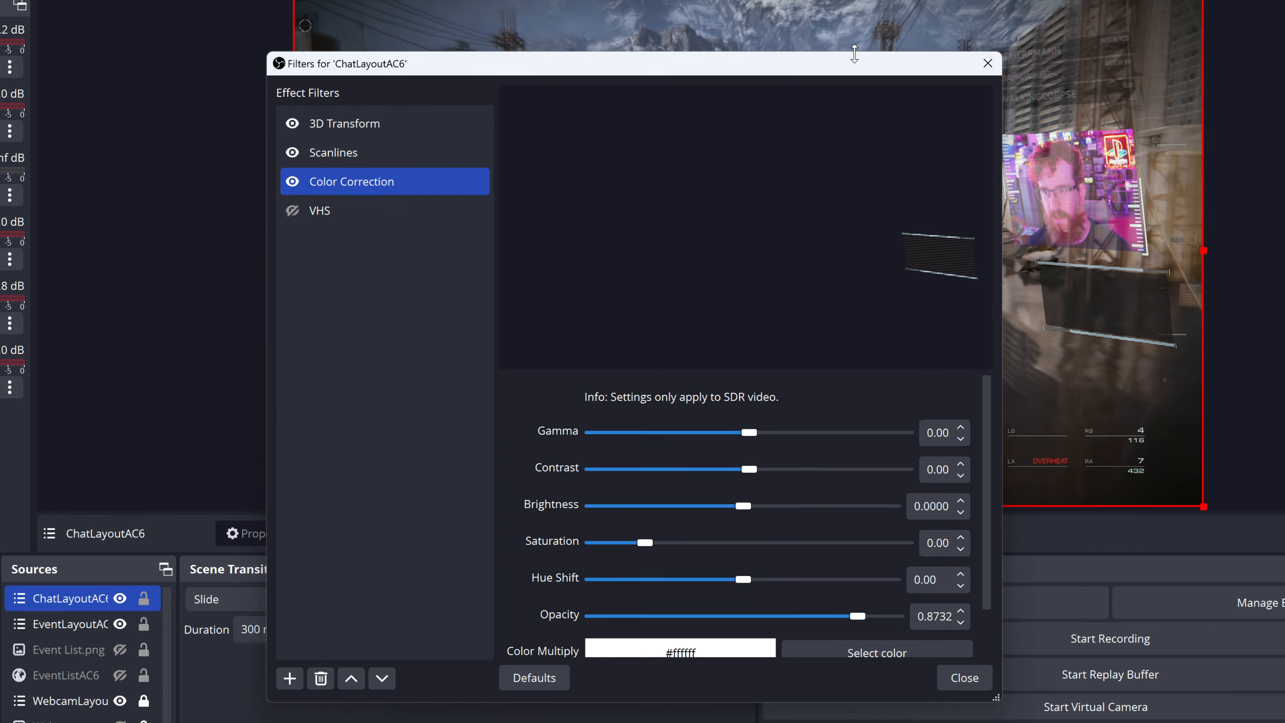
left_click_drag(702, 73, 323, 82)
left_click(40, 132)
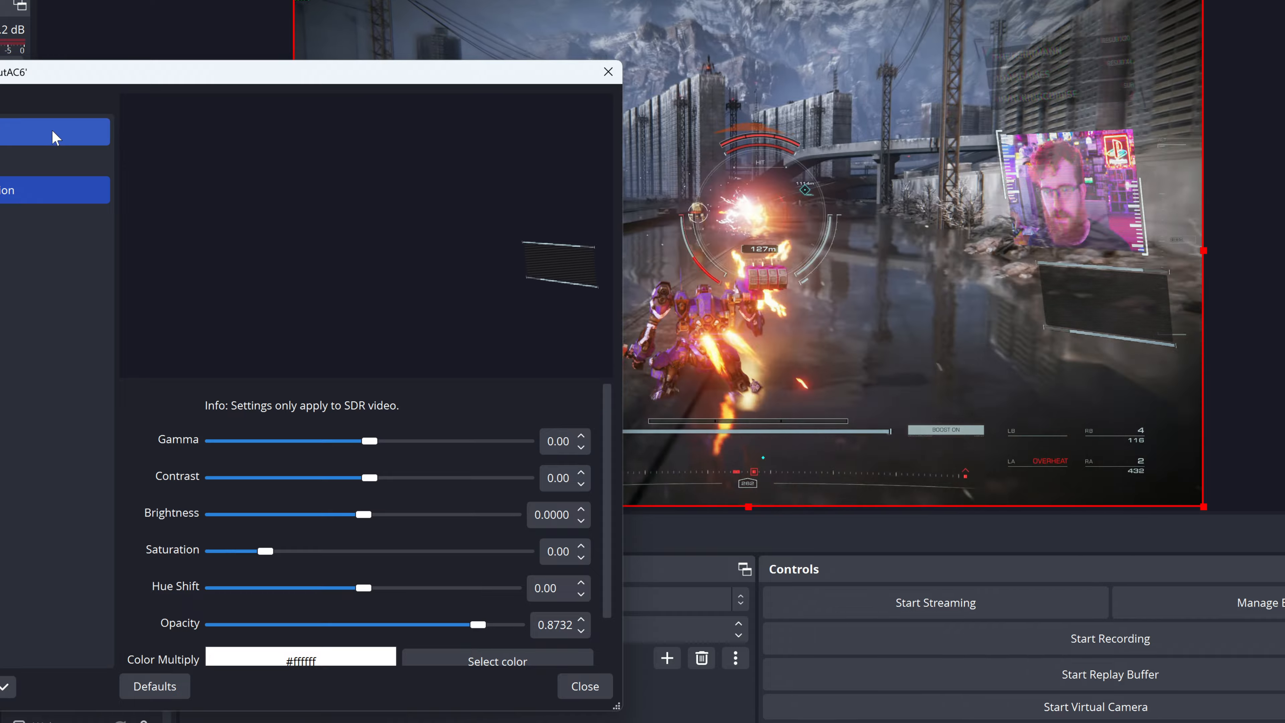
left_click(276, 560)
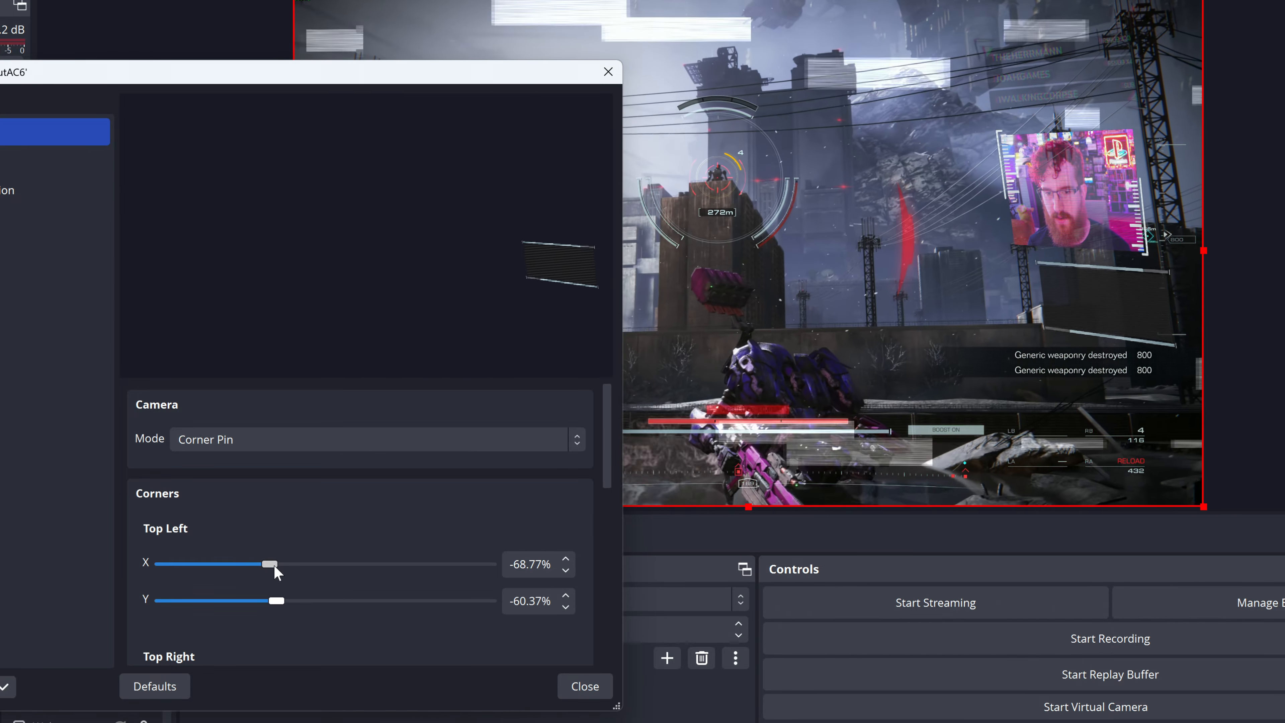
left_click_drag(273, 565, 230, 559)
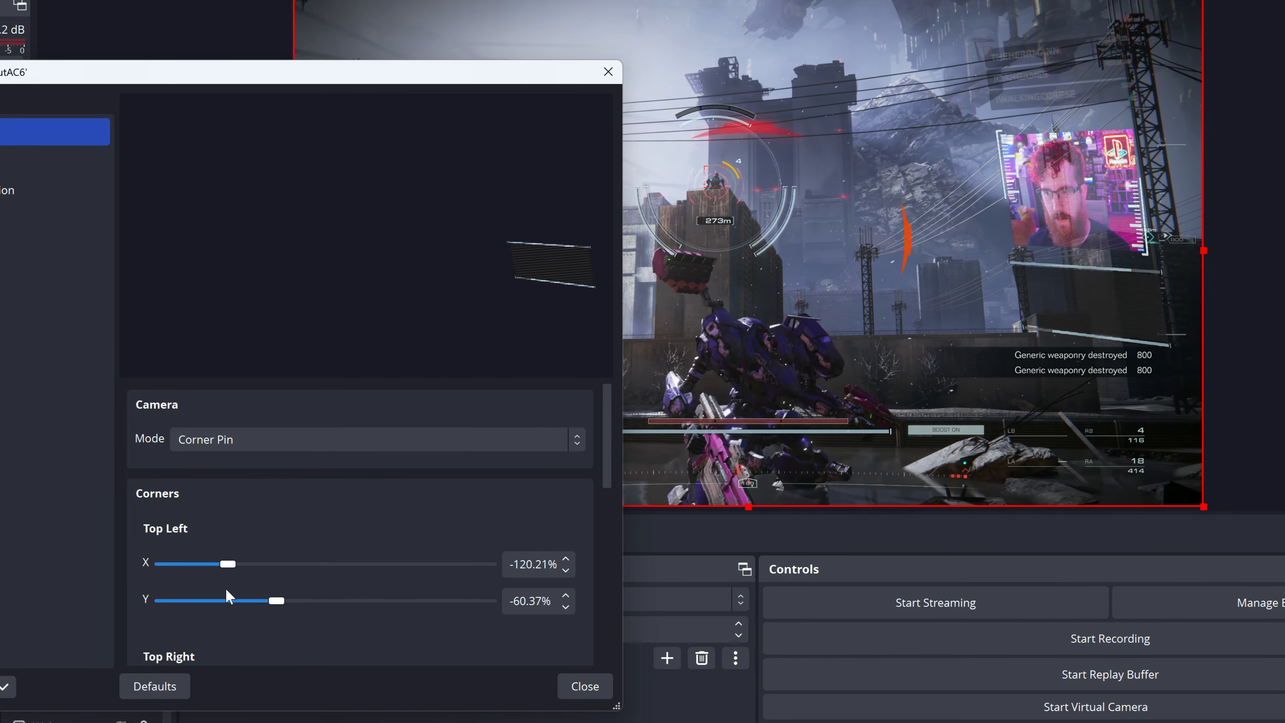
scroll(229, 597, "down", 5)
left_click(607, 684)
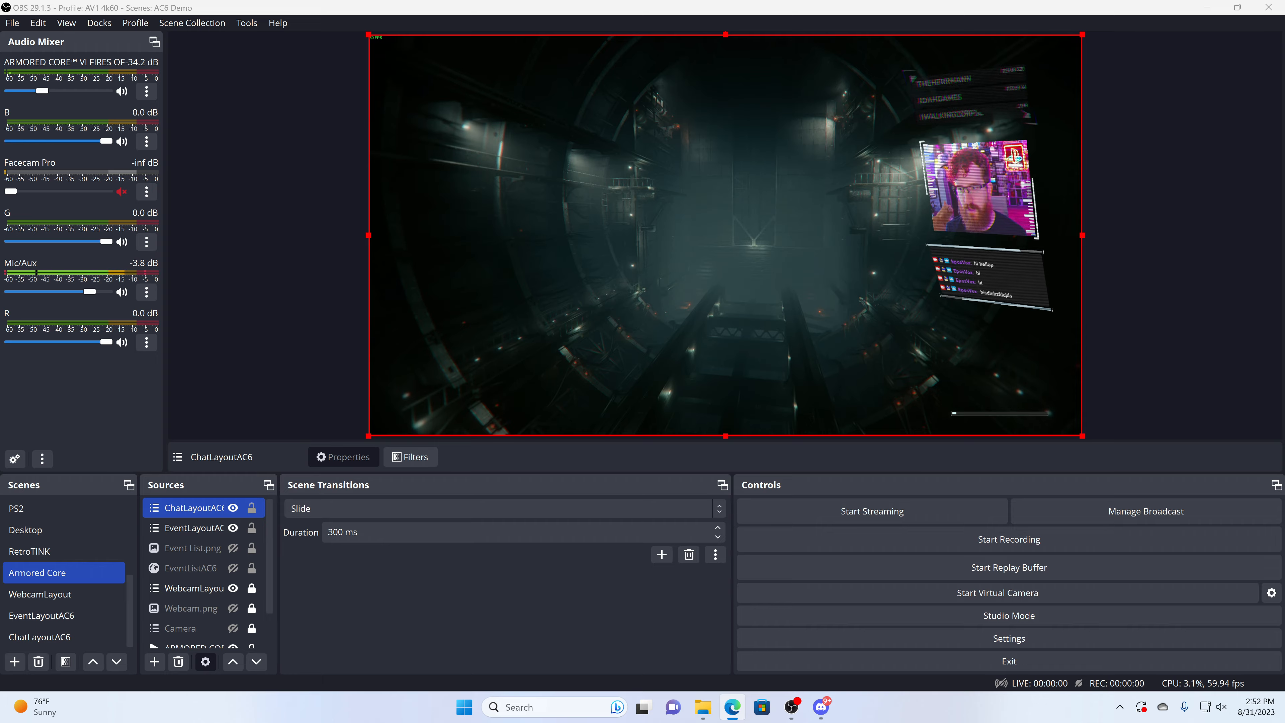
Step: Raise the Floor value of ChatLayoutAC6's Scanlines filter to 64.526
left_click(410, 456)
scroll(582, 479, "down", 5)
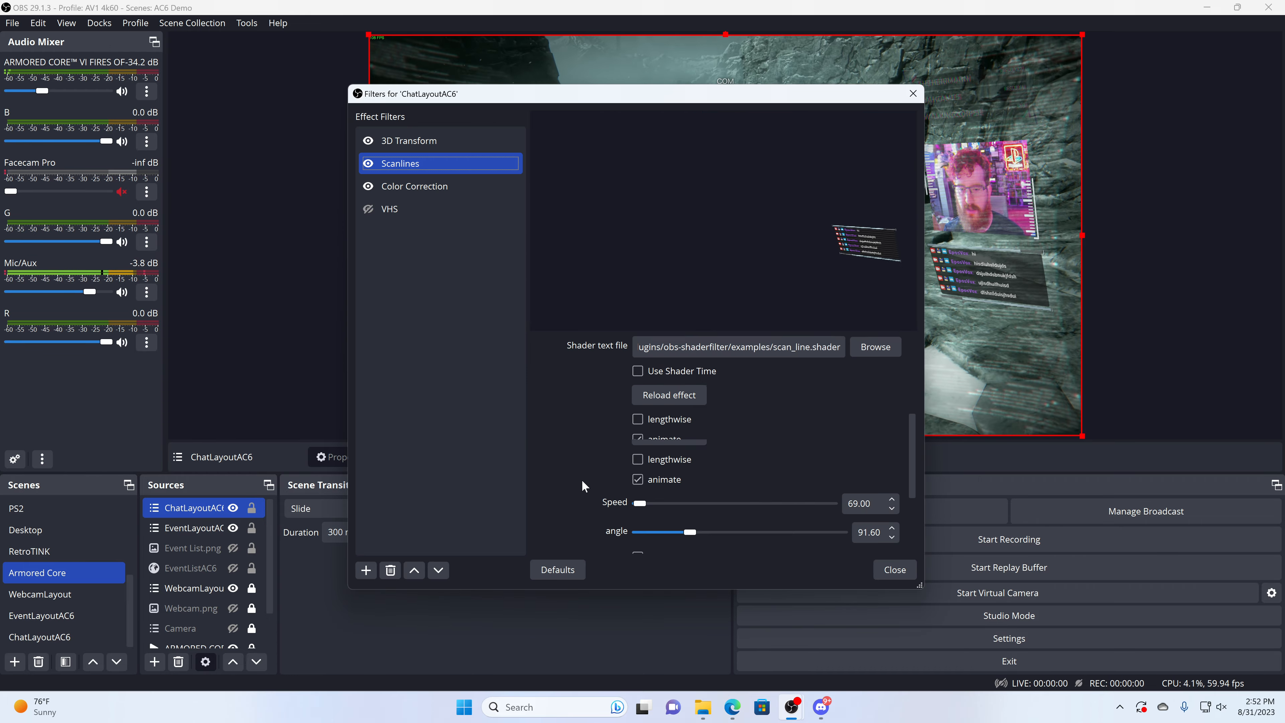
left_click_drag(679, 99, 466, 88)
left_click_drag(427, 479, 433, 480)
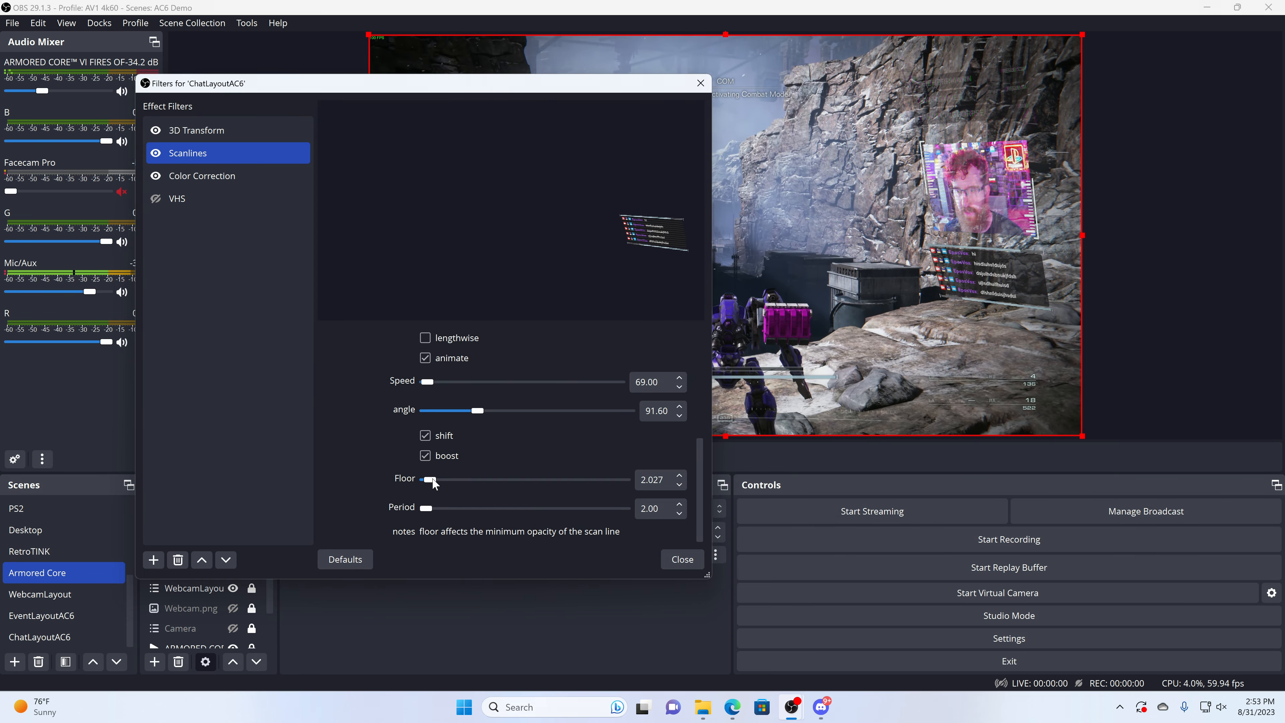
left_click_drag(605, 484, 557, 480)
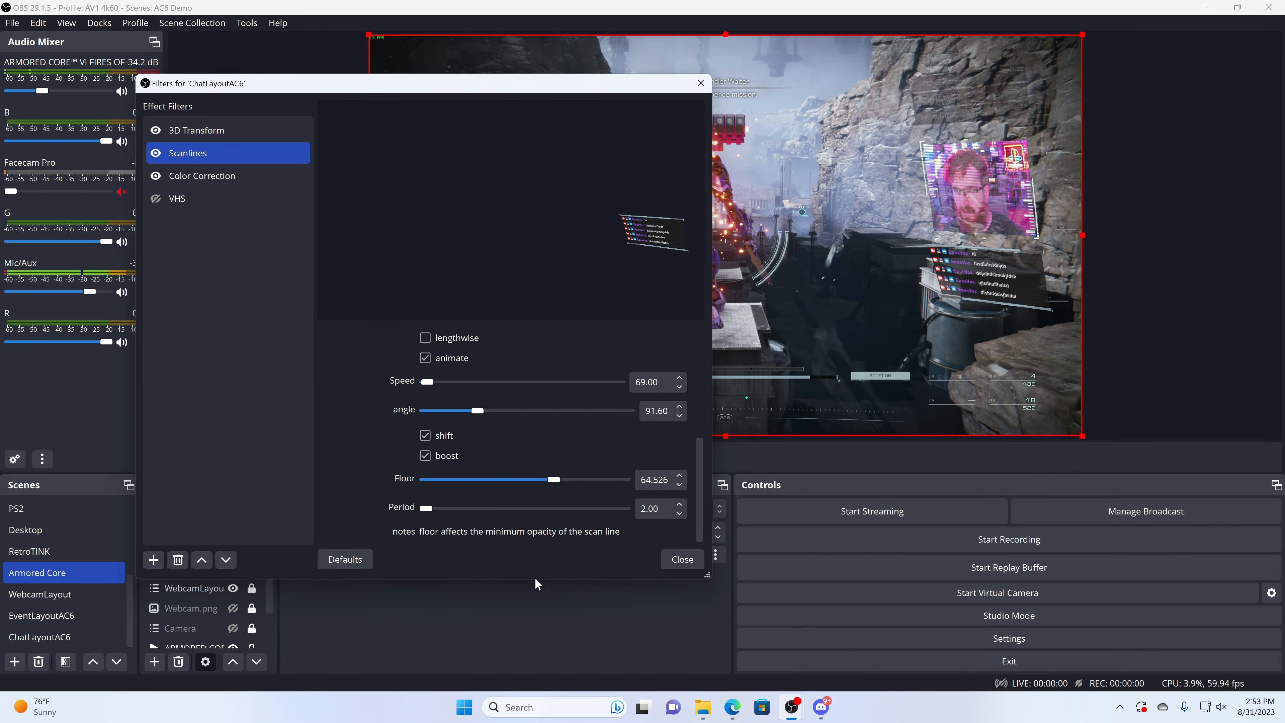
left_click(682, 559)
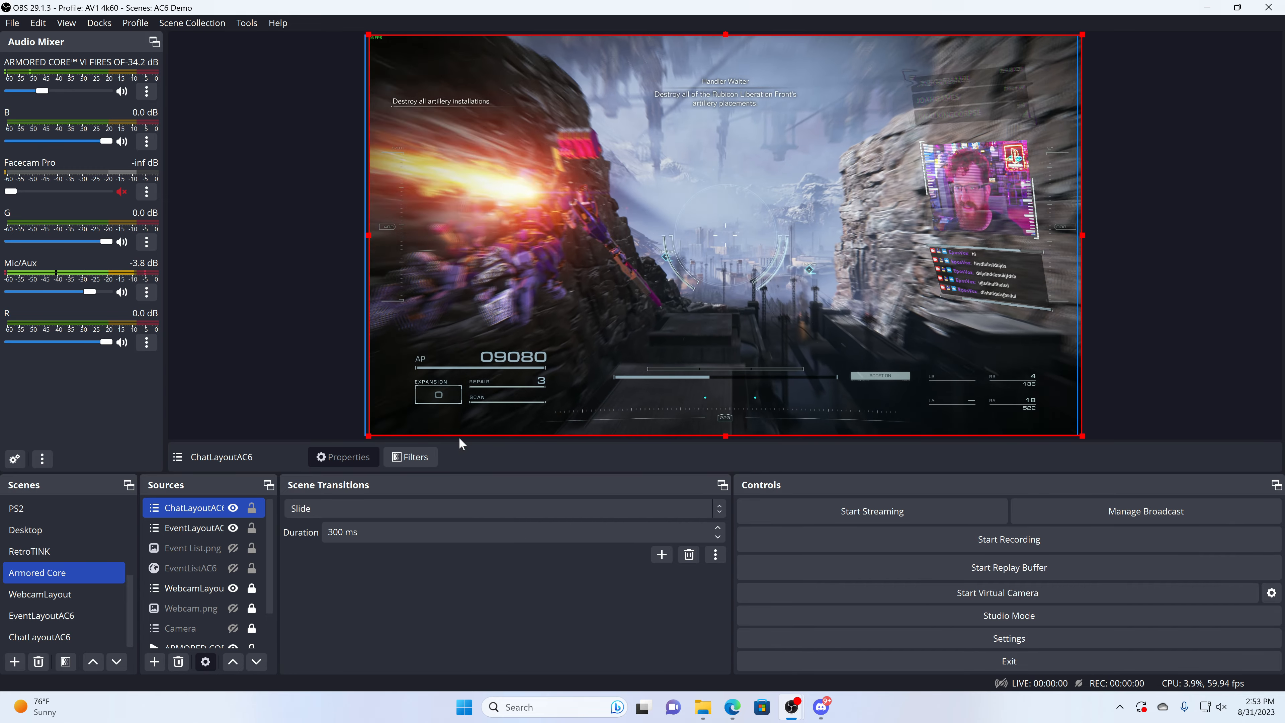
Step: Set the opacity of EventLayoutAC6's Color Correction filter to 0.8901
left_click(197, 526)
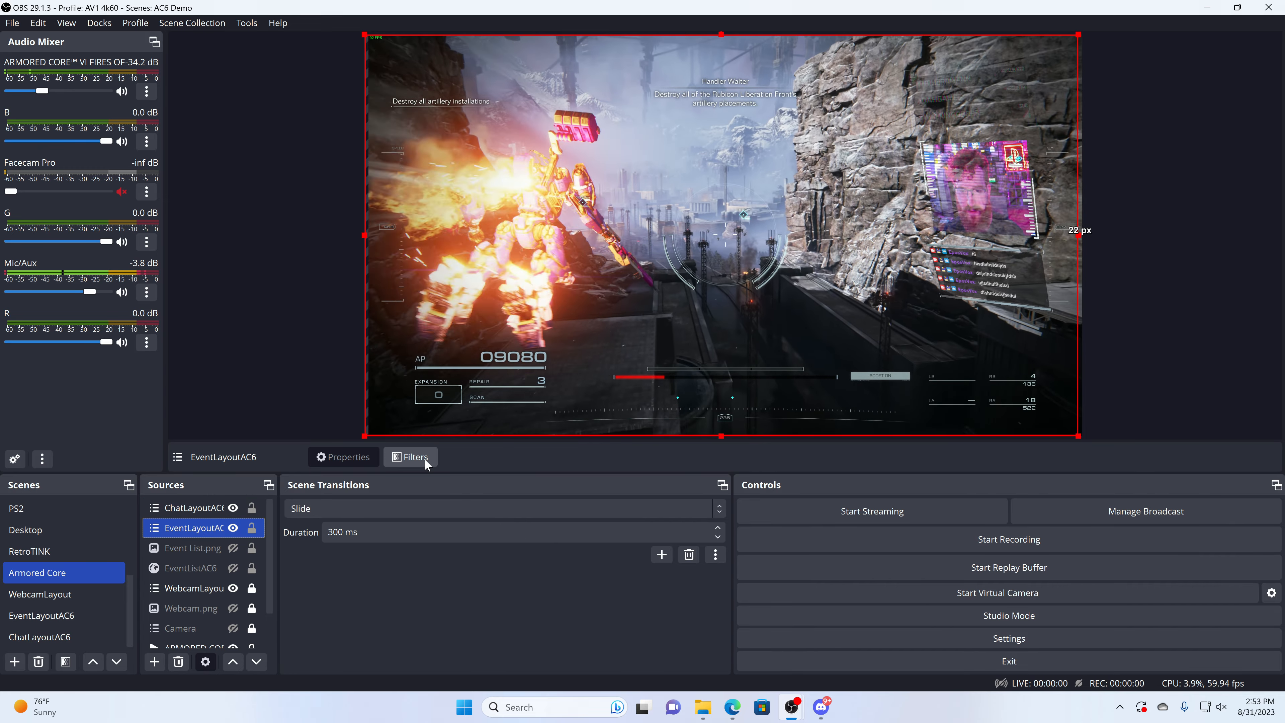
left_click(424, 458)
left_click(453, 191)
left_click_drag(549, 98, 304, 99)
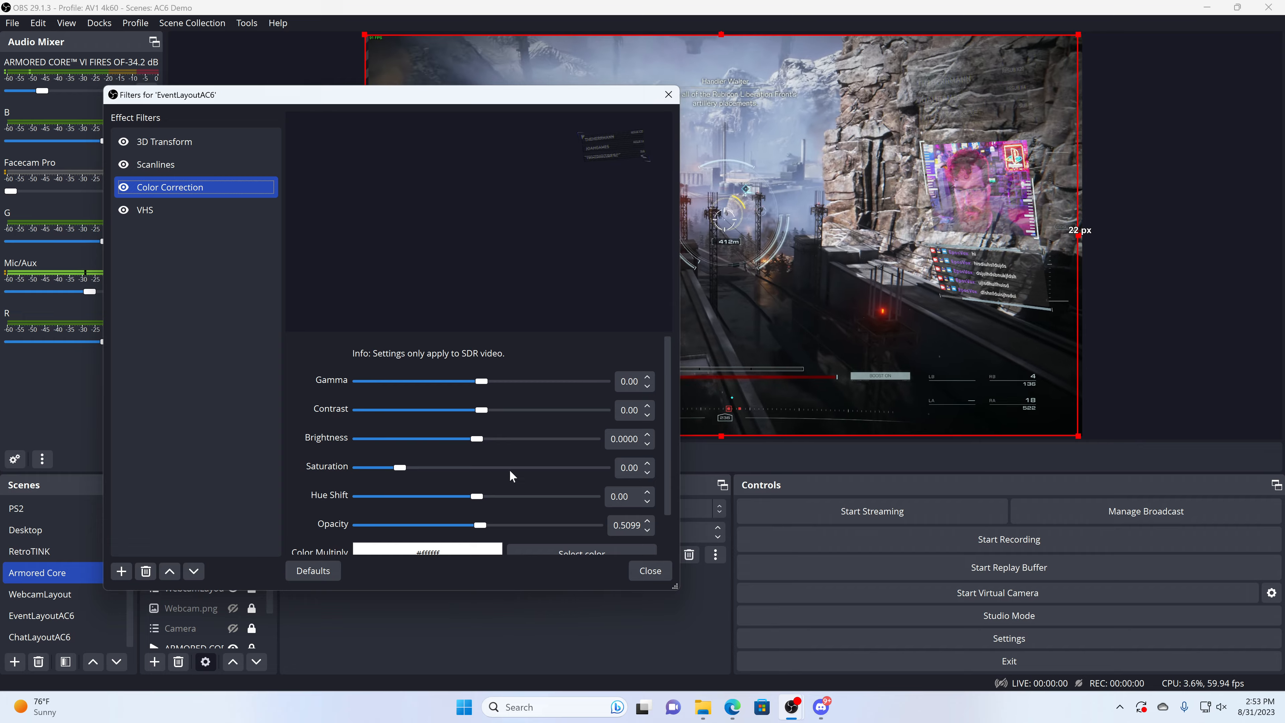
left_click_drag(478, 524, 569, 528)
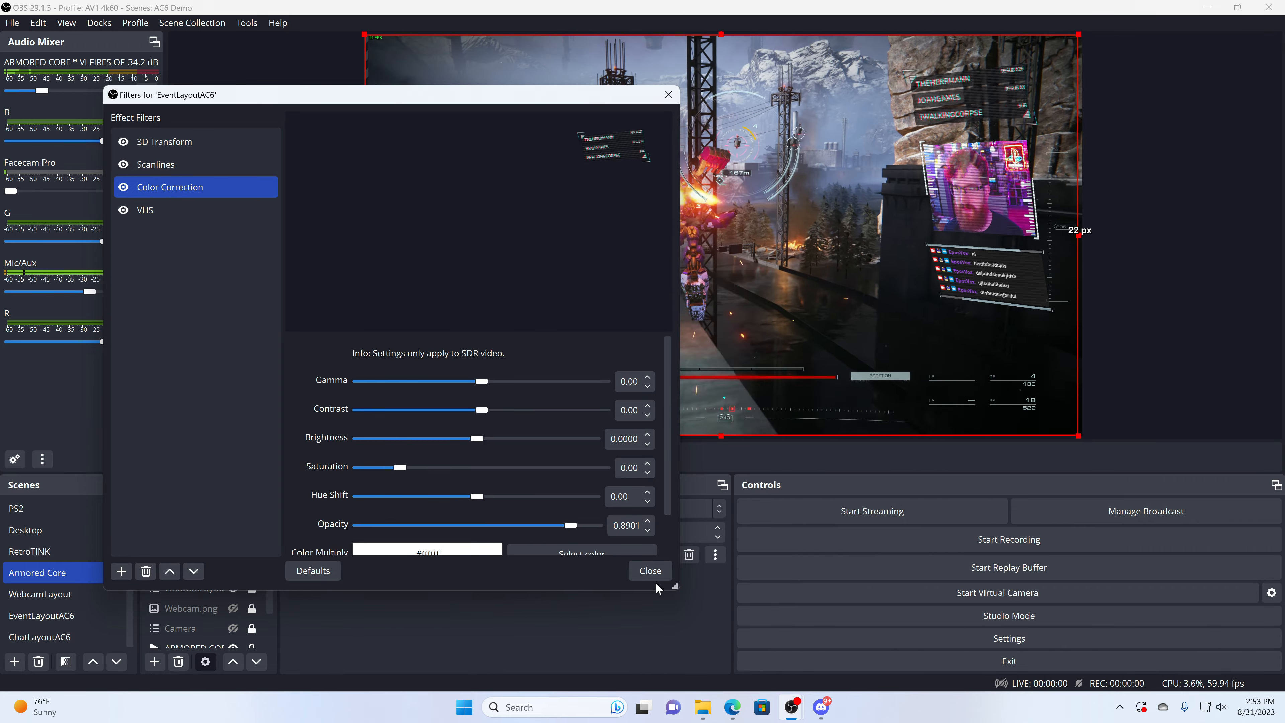
left_click(649, 570)
Step: Fine-tune the top-left corner X in ChatLayoutAC6's 3D Transform filter to -109.71%
left_click(197, 508)
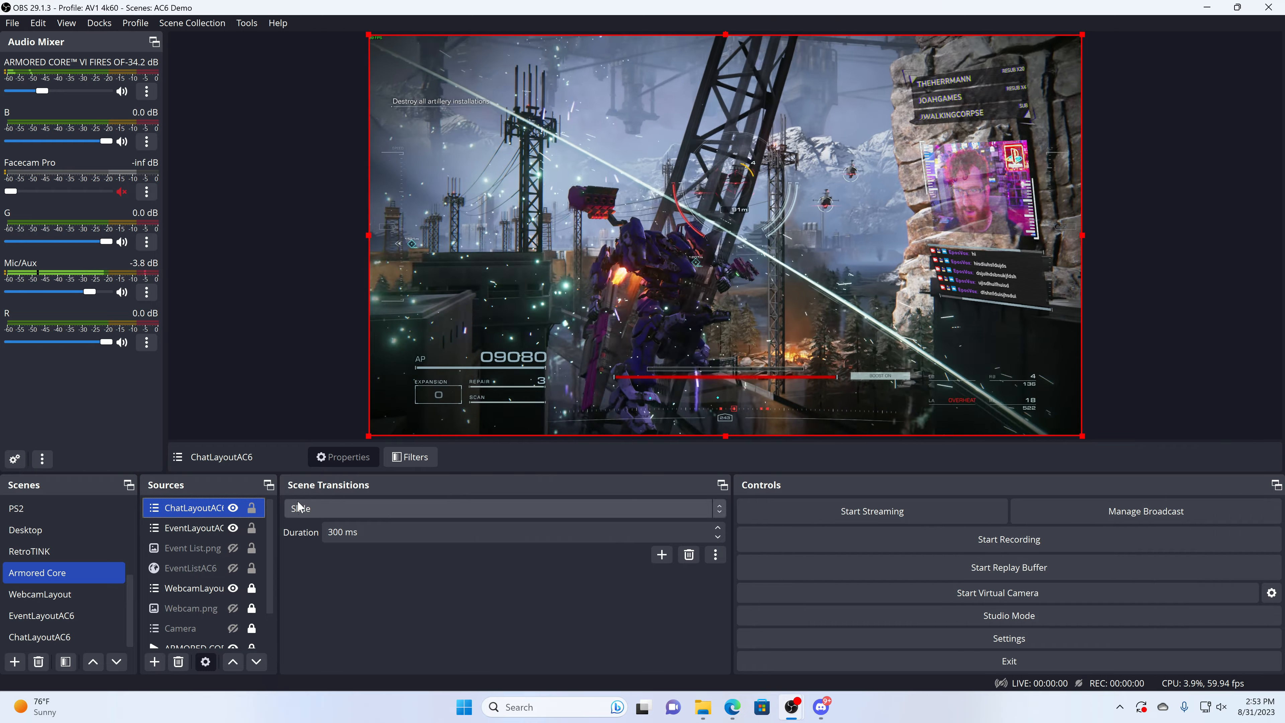
left_click(411, 457)
left_click_drag(490, 93, 266, 86)
left_click_drag(390, 469, 401, 469)
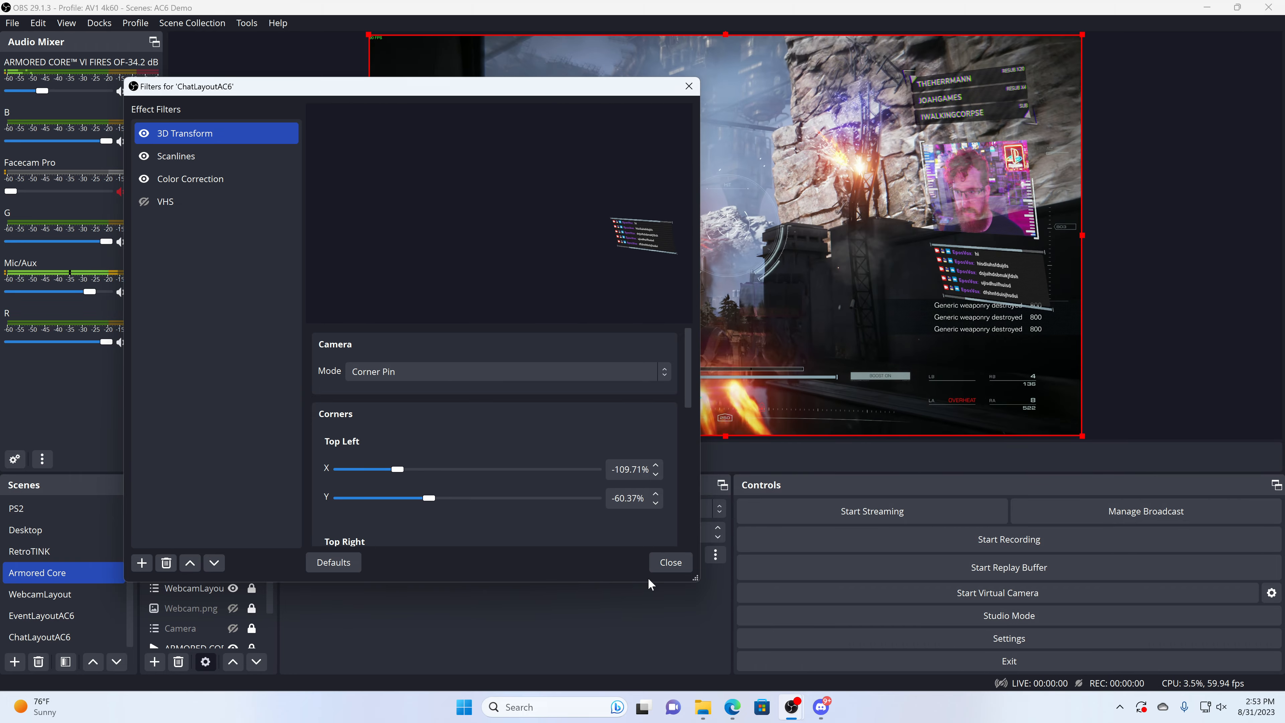
left_click(662, 561)
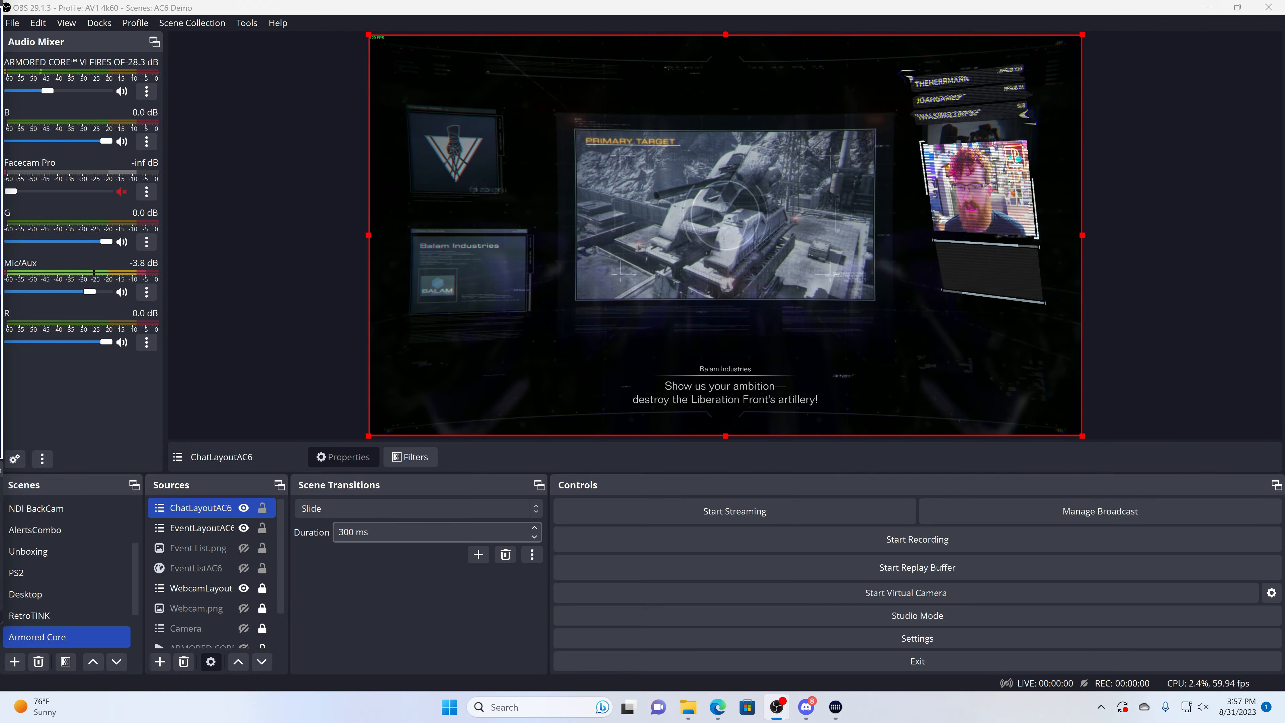
Step: Select the Armored Core gameplay media source and jump its playback to about 4:00, near the end
left_click(207, 637)
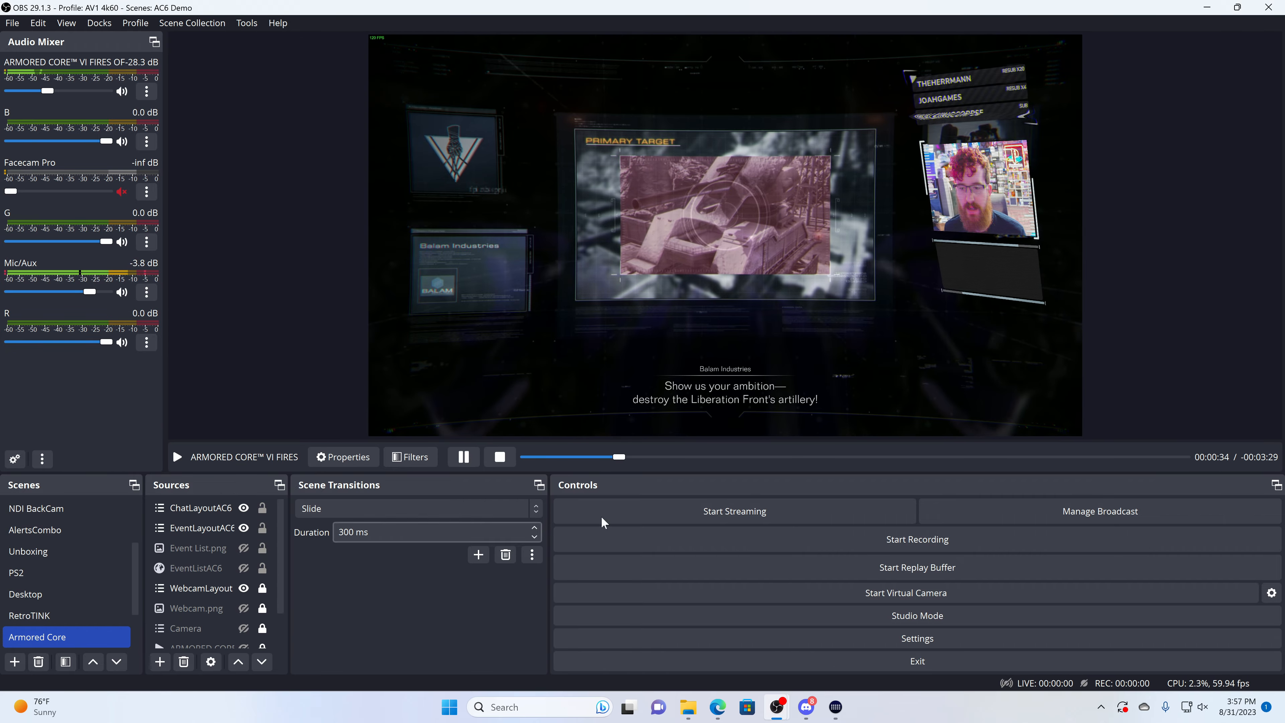
left_click_drag(915, 458, 1176, 458)
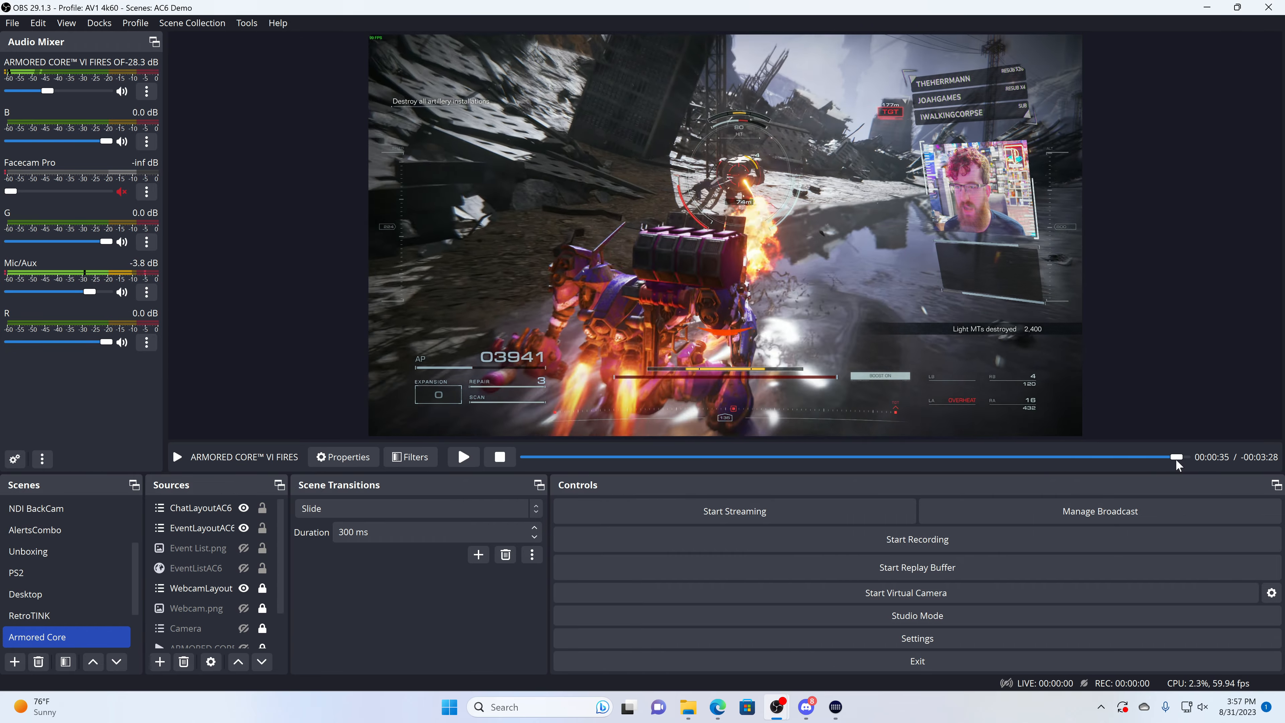
left_click(232, 552)
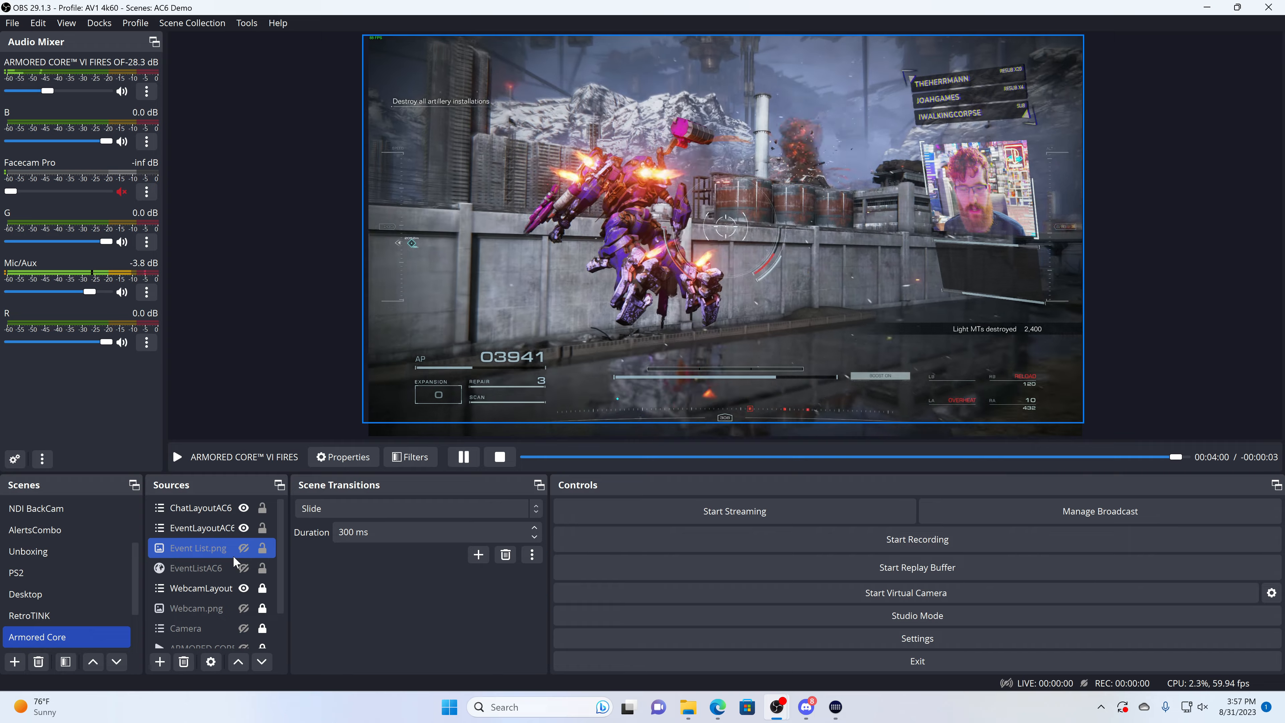
Step: Enable the VHS filter on the WebcamLayout source
left_click(205, 587)
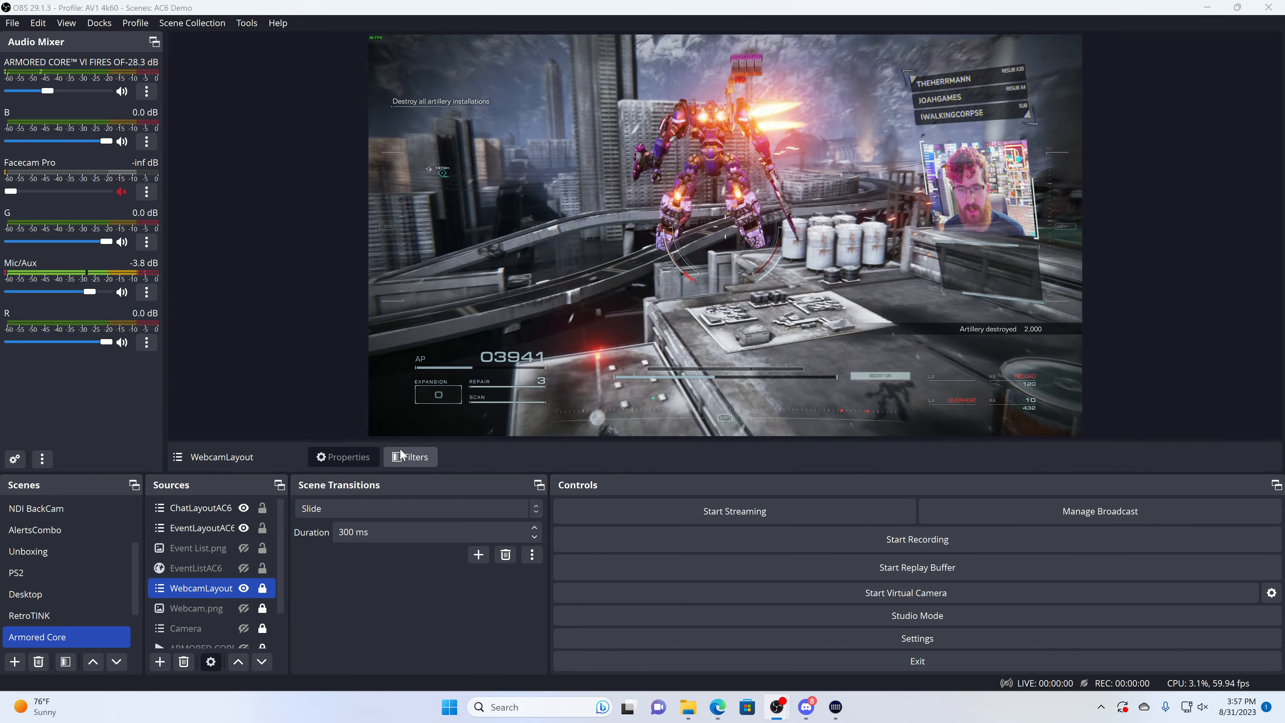
left_click(389, 457)
left_click(412, 209)
left_click(367, 209)
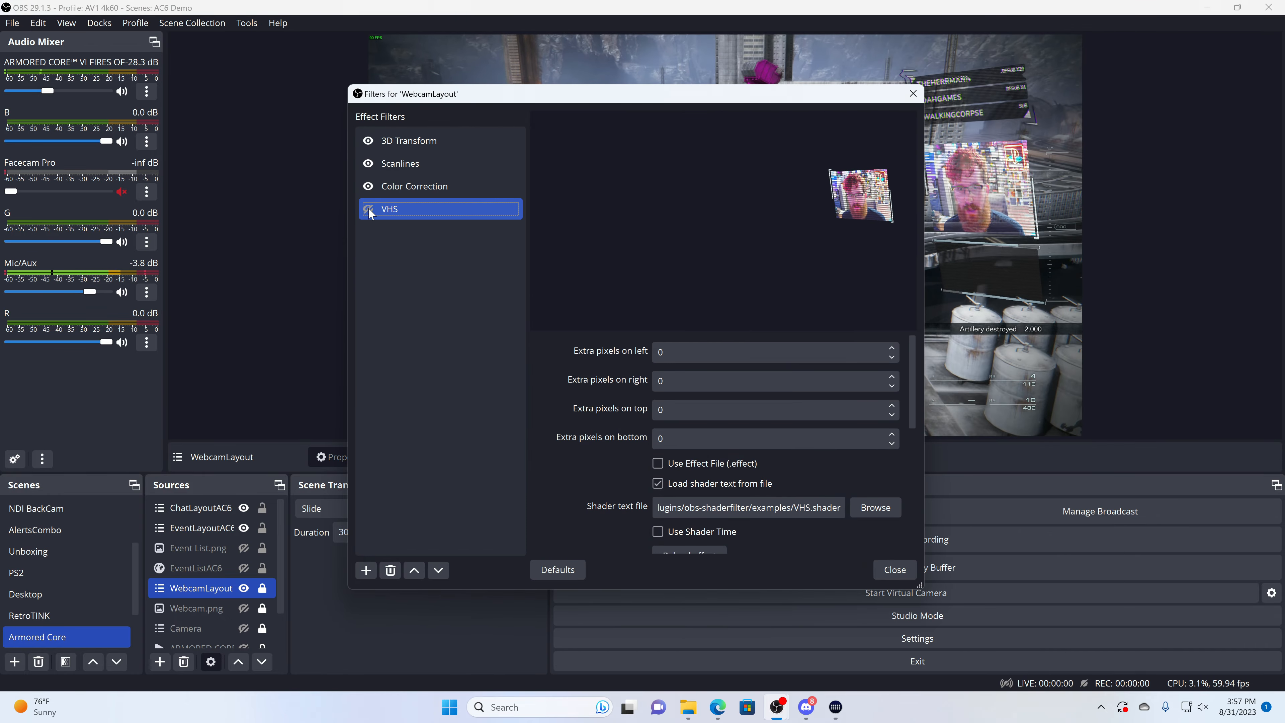
Step: Load glitch_analog.shader from the obs-shaderfilter examples folder as the shader text file of WebcamLayout's VHS filter
scroll(620, 436, "down", 2)
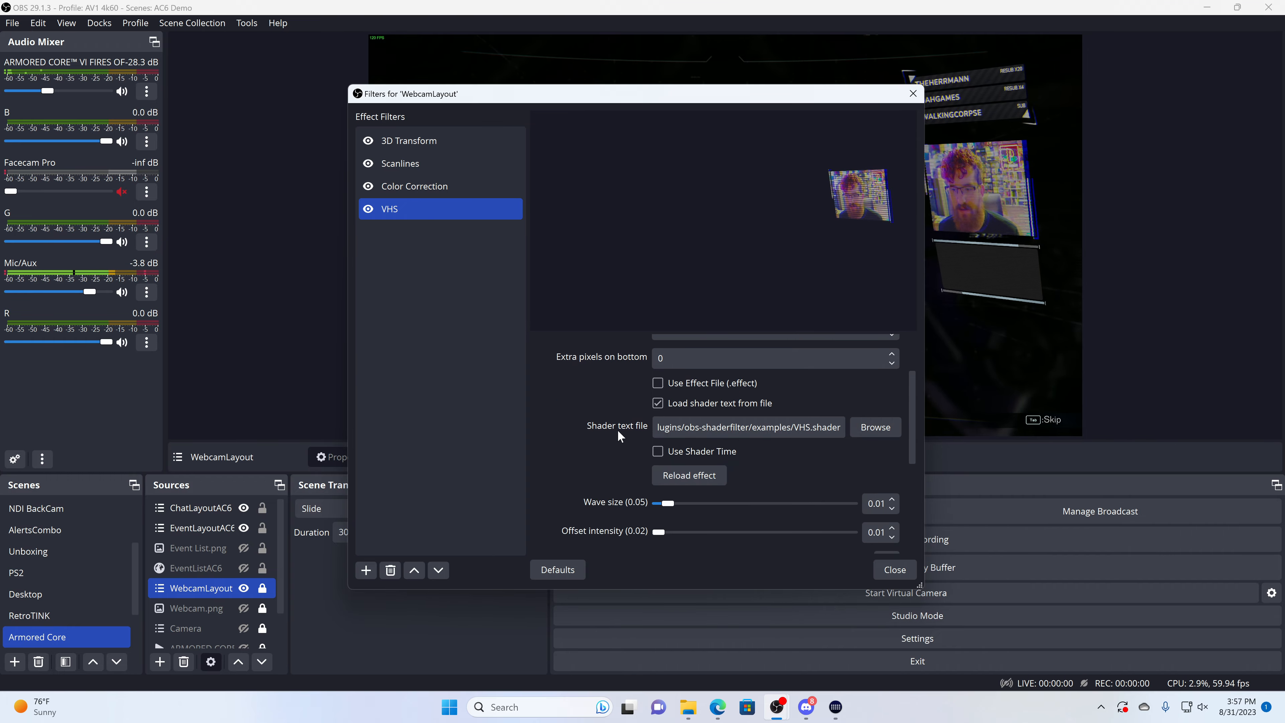
left_click(877, 427)
scroll(765, 418, "down", 12)
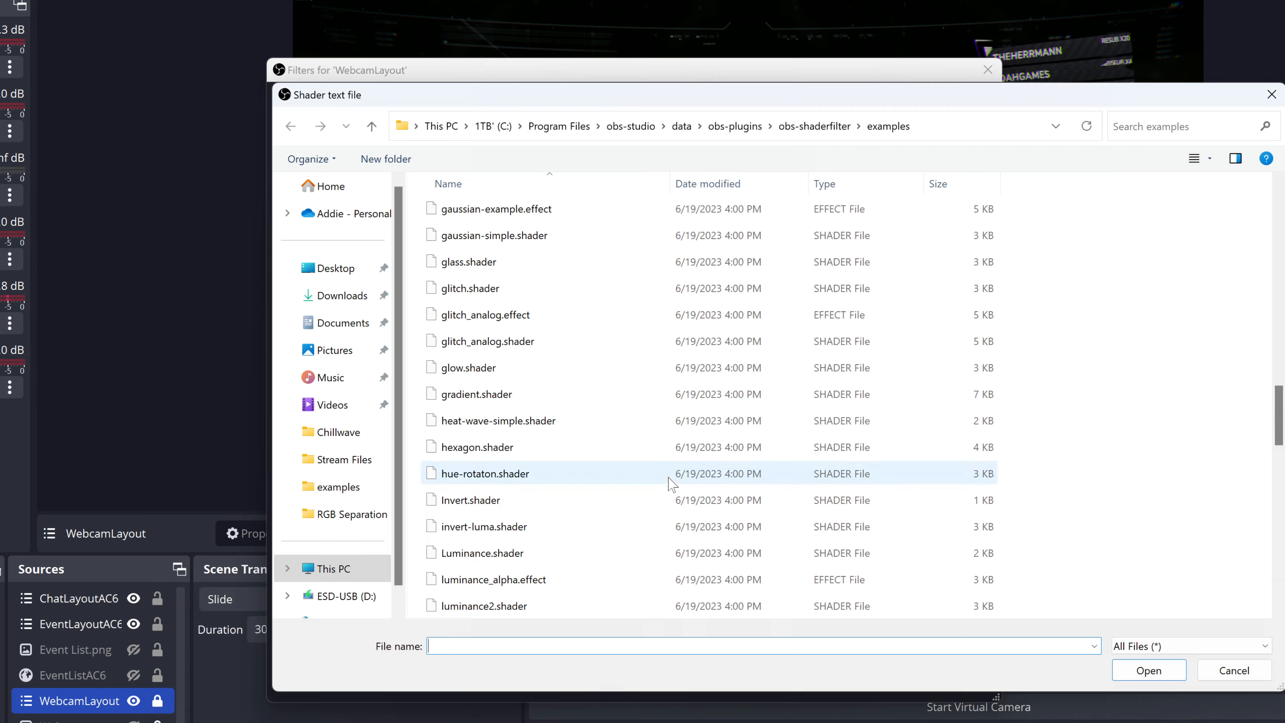
left_click(526, 341)
left_click(1115, 673)
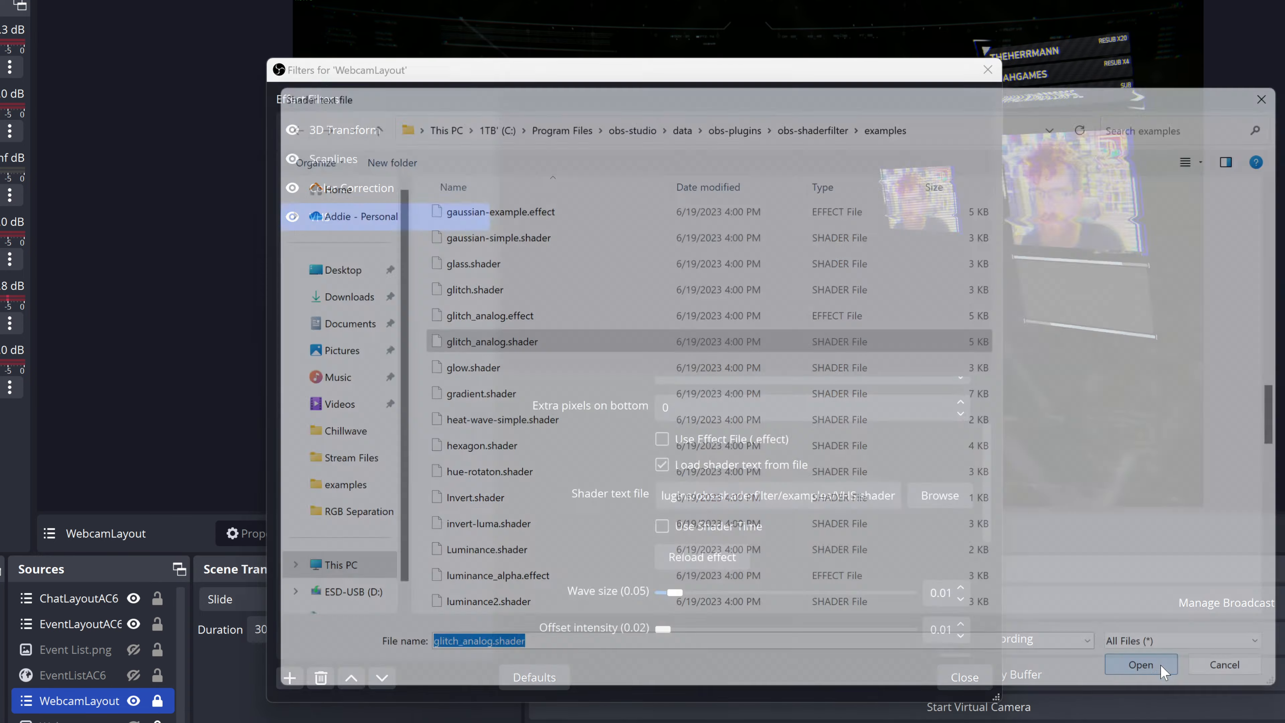
scroll(590, 606, "up", 3)
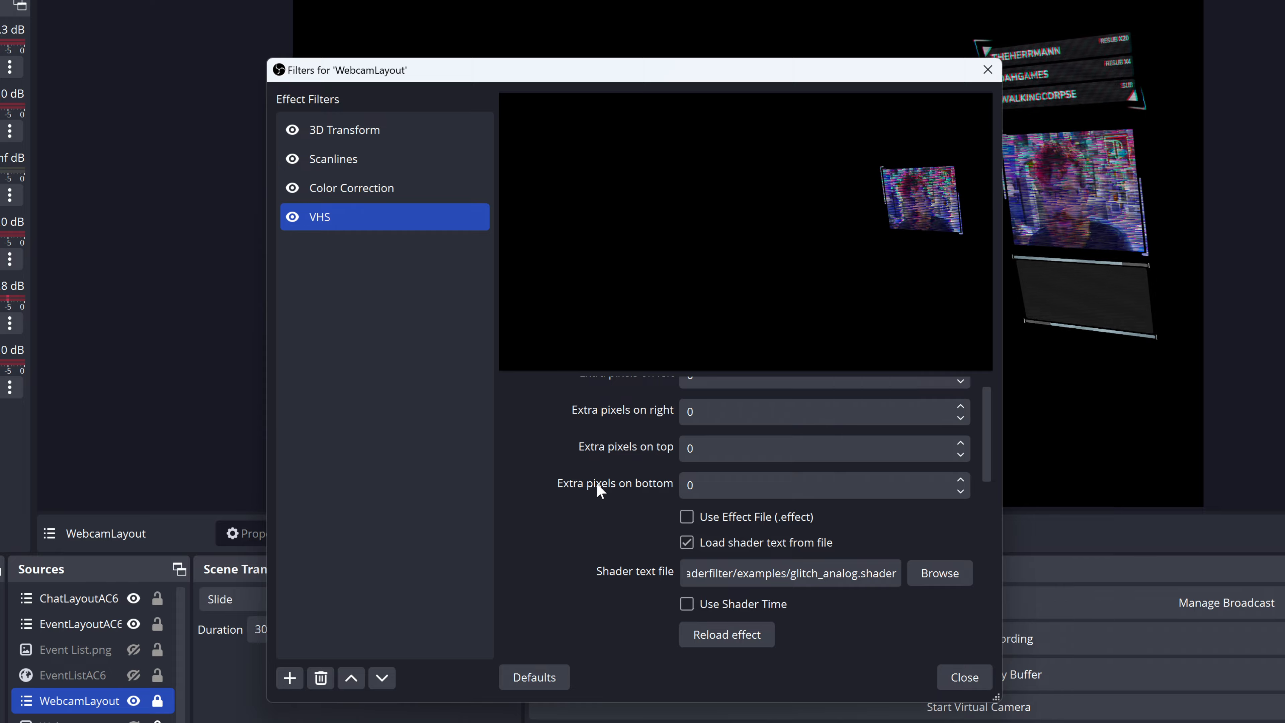
Step: Add a Color Correction filter named "Opacity less" to WebcamLayout with its opacity set to 0.2141
left_click(288, 676)
left_click(375, 295)
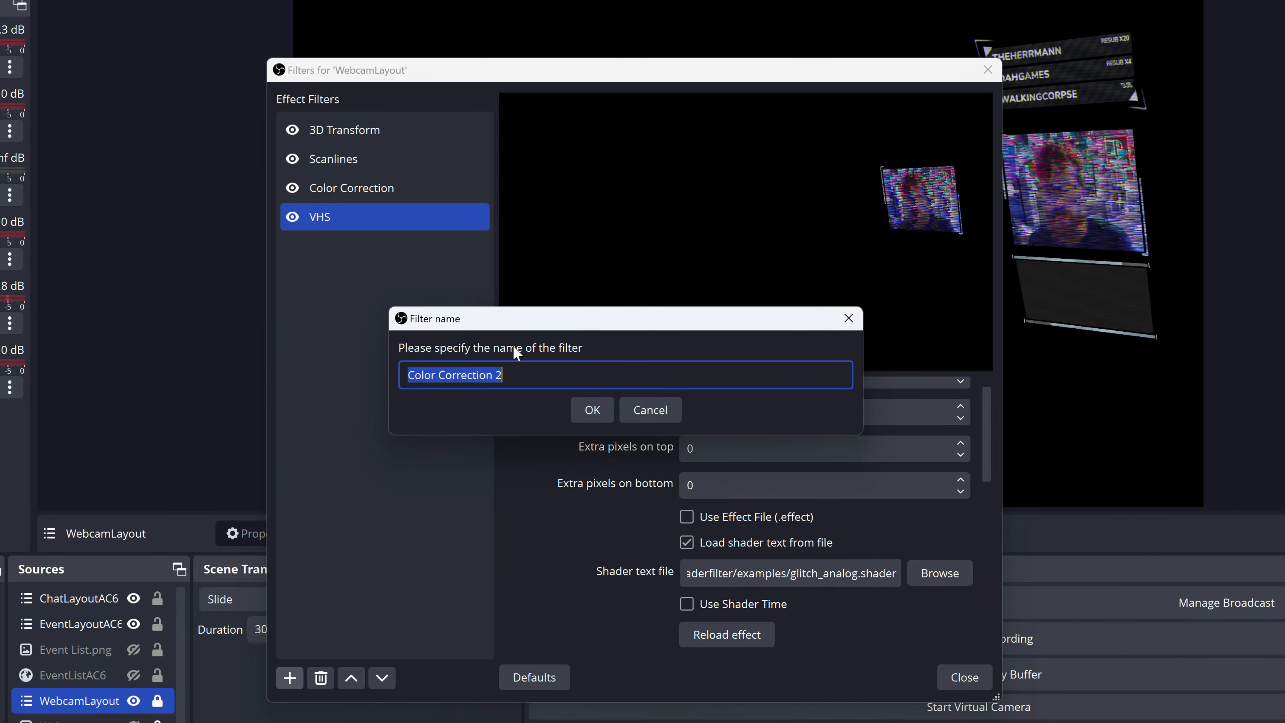
type("Opacity less")
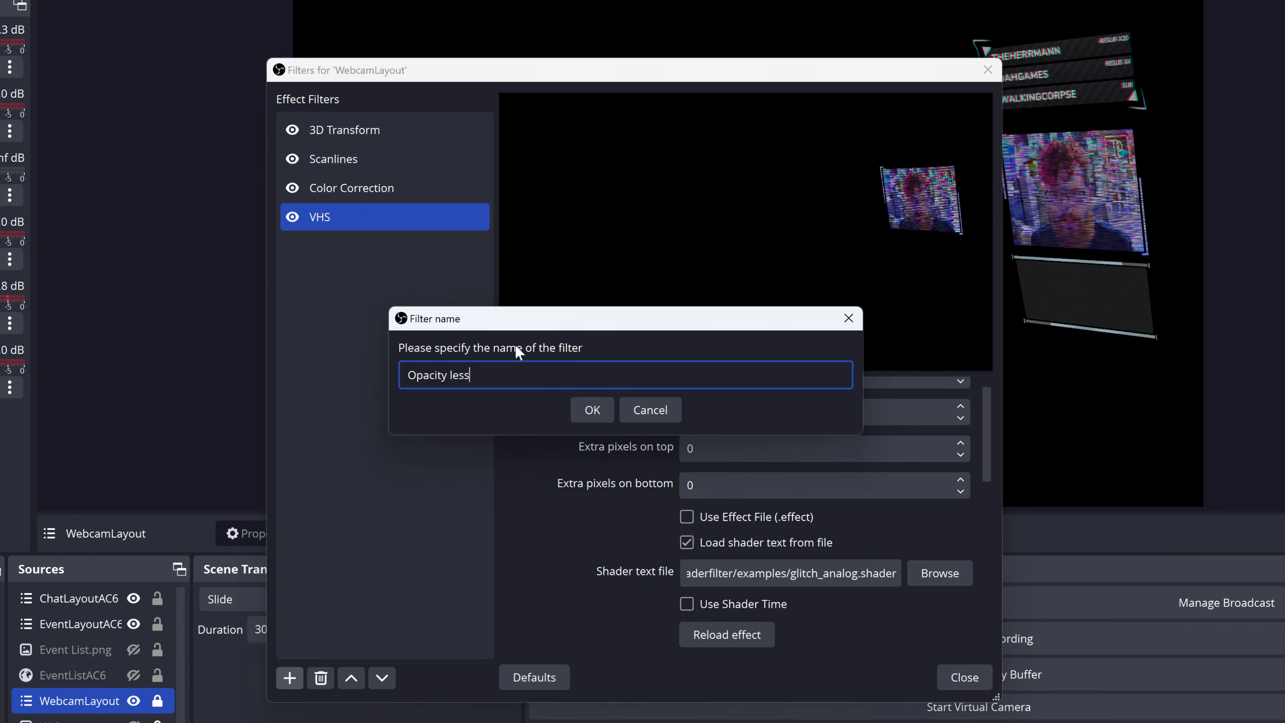
key("Return")
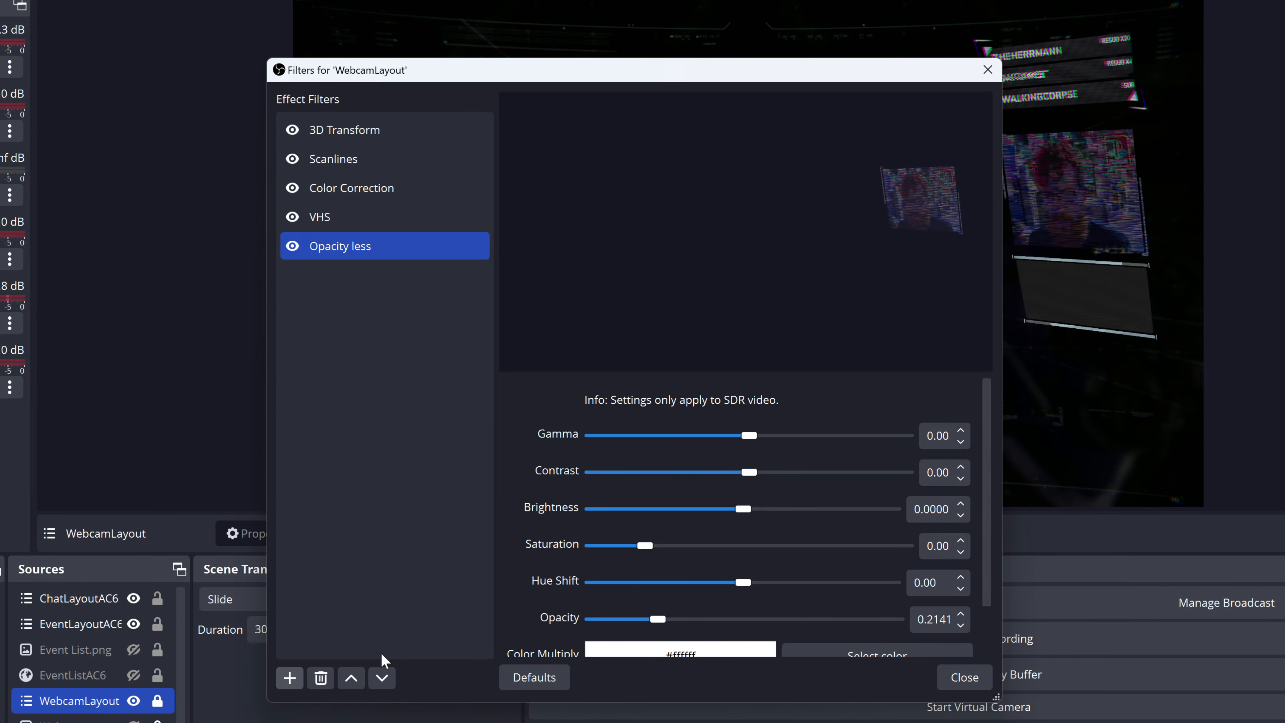
Step: Add another Color Correction filter named "Invisible" to WebcamLayout with its opacity set to 0
left_click(287, 678)
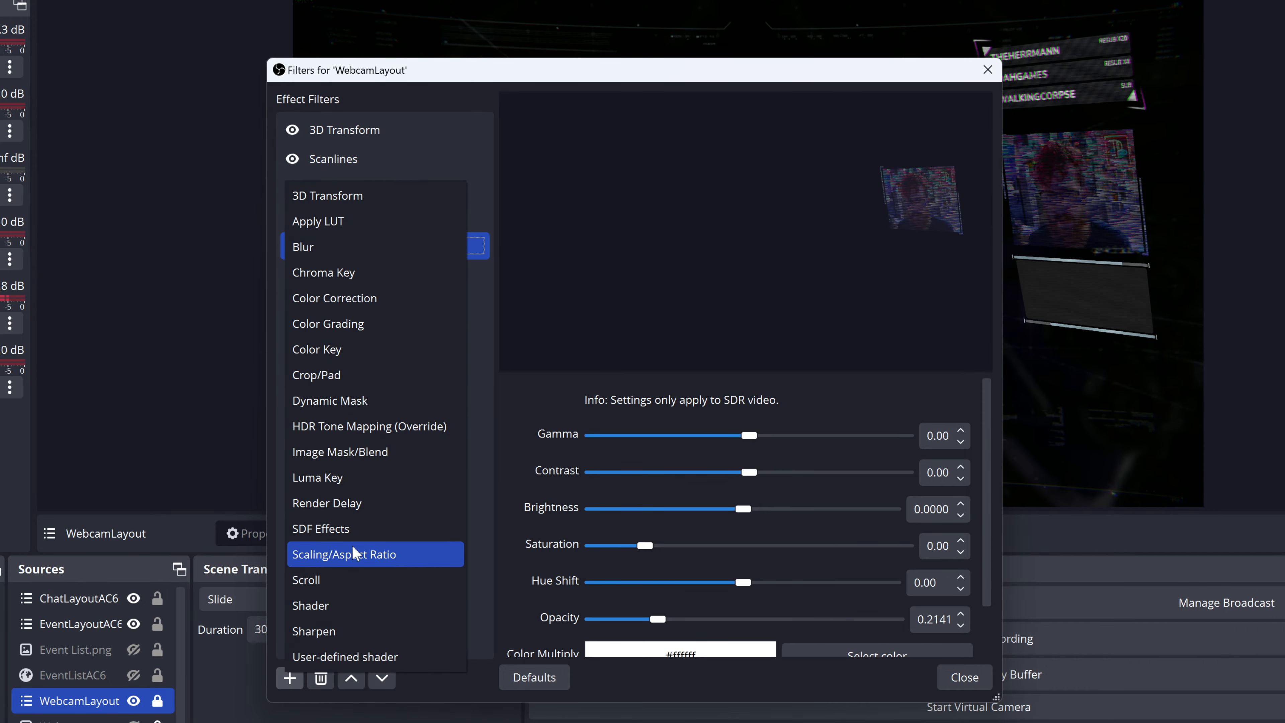
left_click(353, 298)
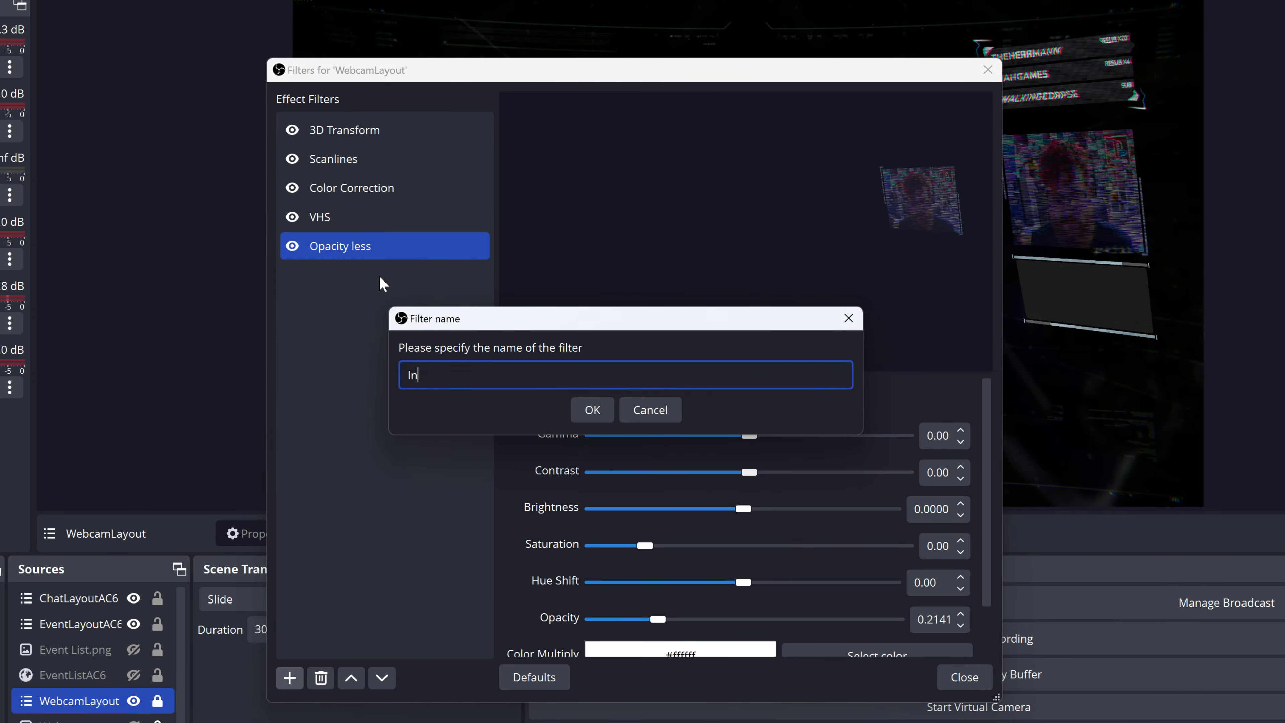
type("Invisible")
key("Return")
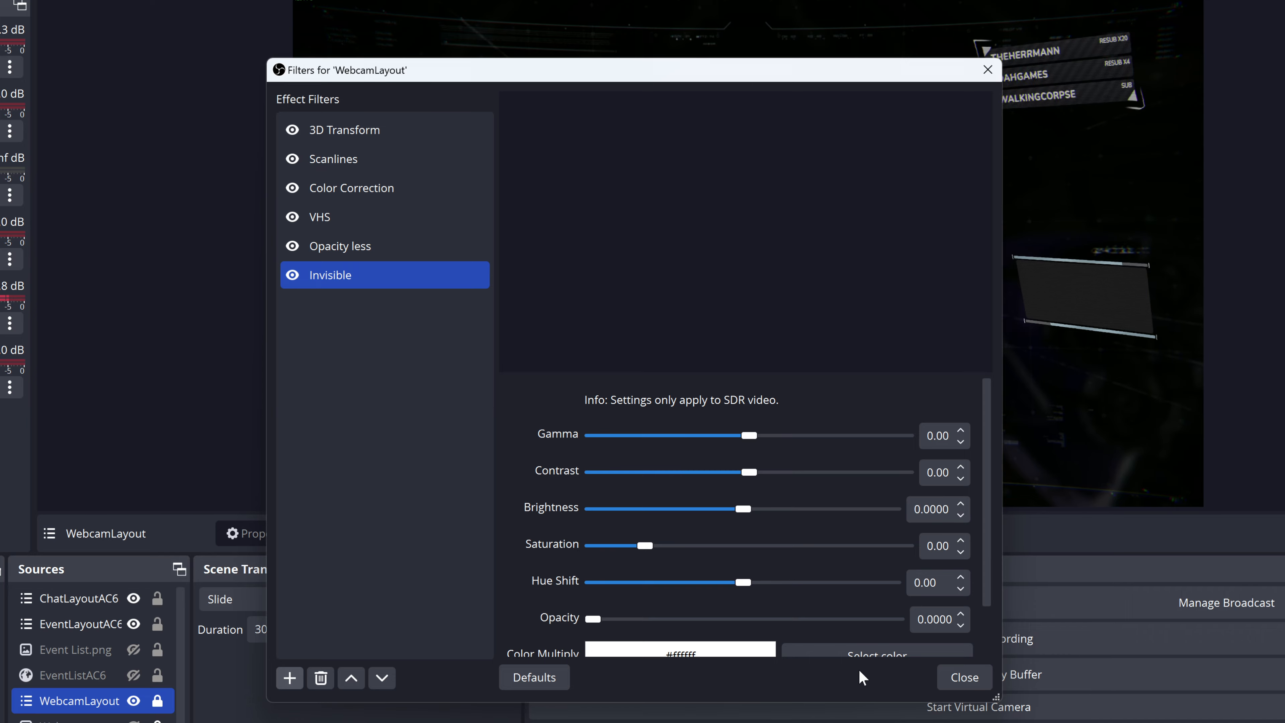
Step: Check the filters on the EventLayoutAC6 source against the VHS filter of WebcamLayout
left_click(339, 220)
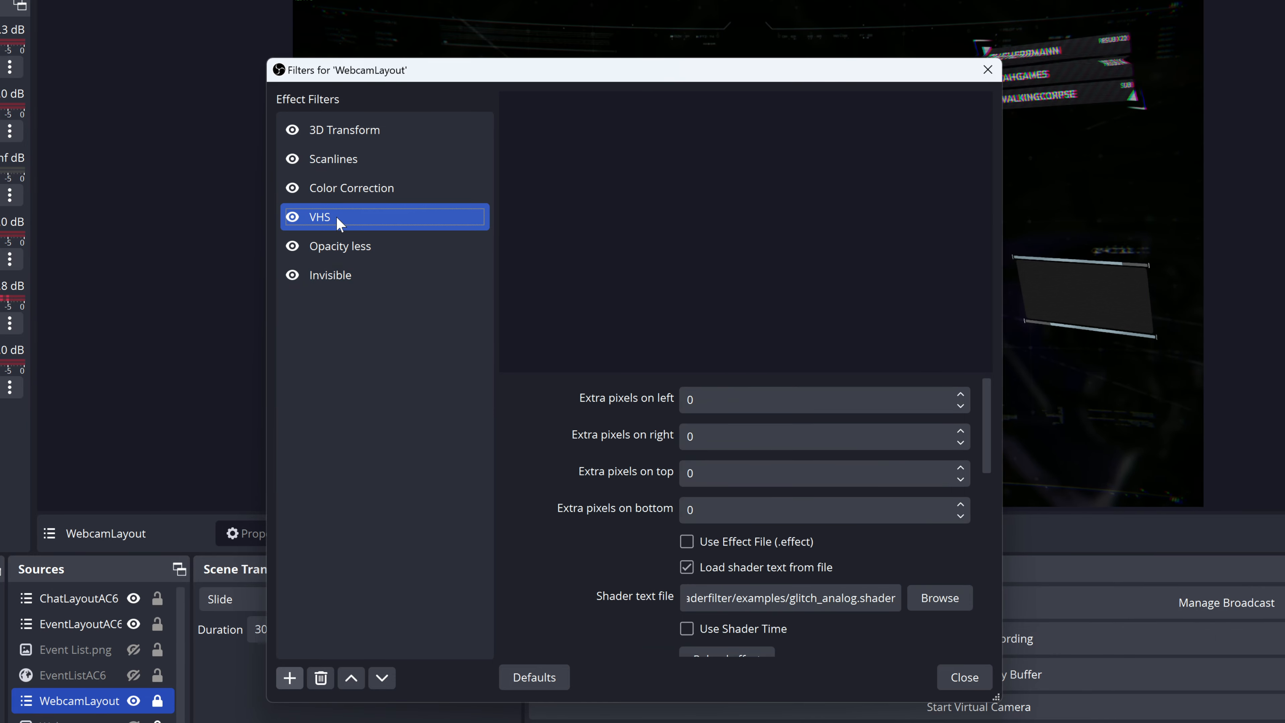
right_click(351, 221)
left_click(402, 359)
left_click(115, 626)
left_click_drag(491, 58, 838, 105)
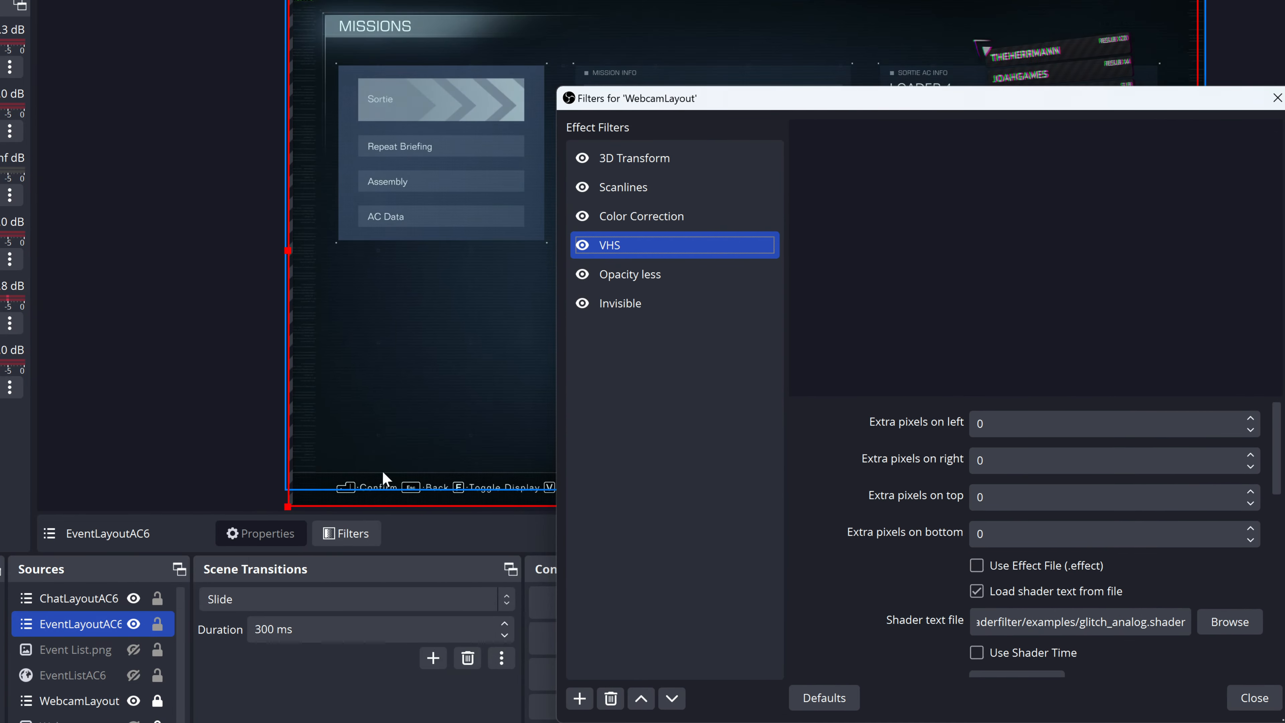
left_click(350, 533)
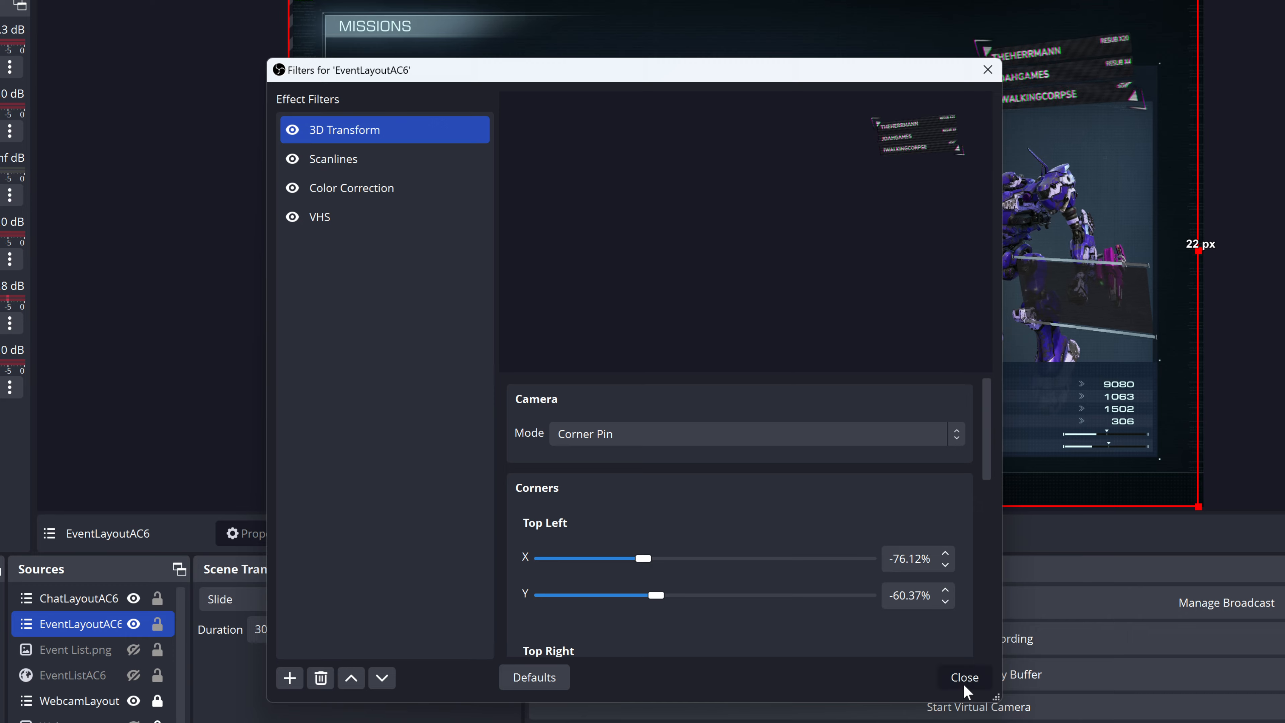
left_click(965, 686)
Step: Disable the Invisible and Opacity less filters on the WebcamLayout source
left_click(83, 701)
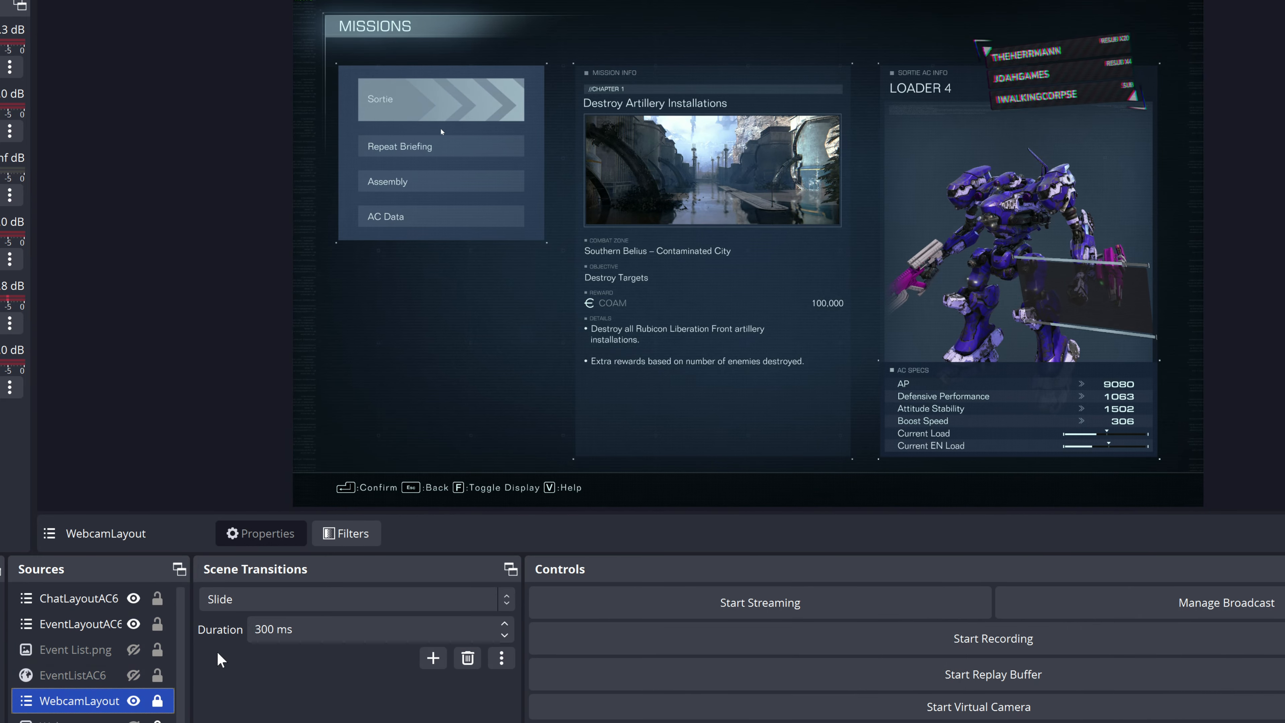
left_click(354, 533)
left_click(344, 247)
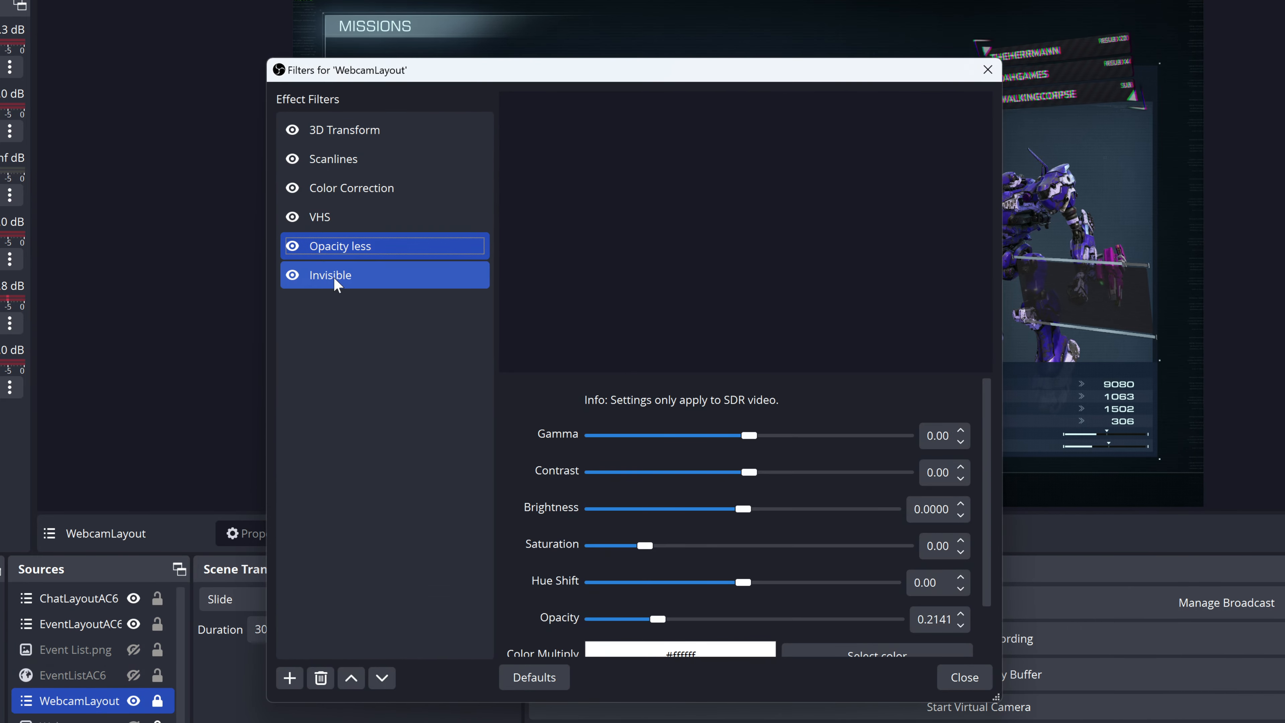
left_click(294, 277)
left_click(296, 245)
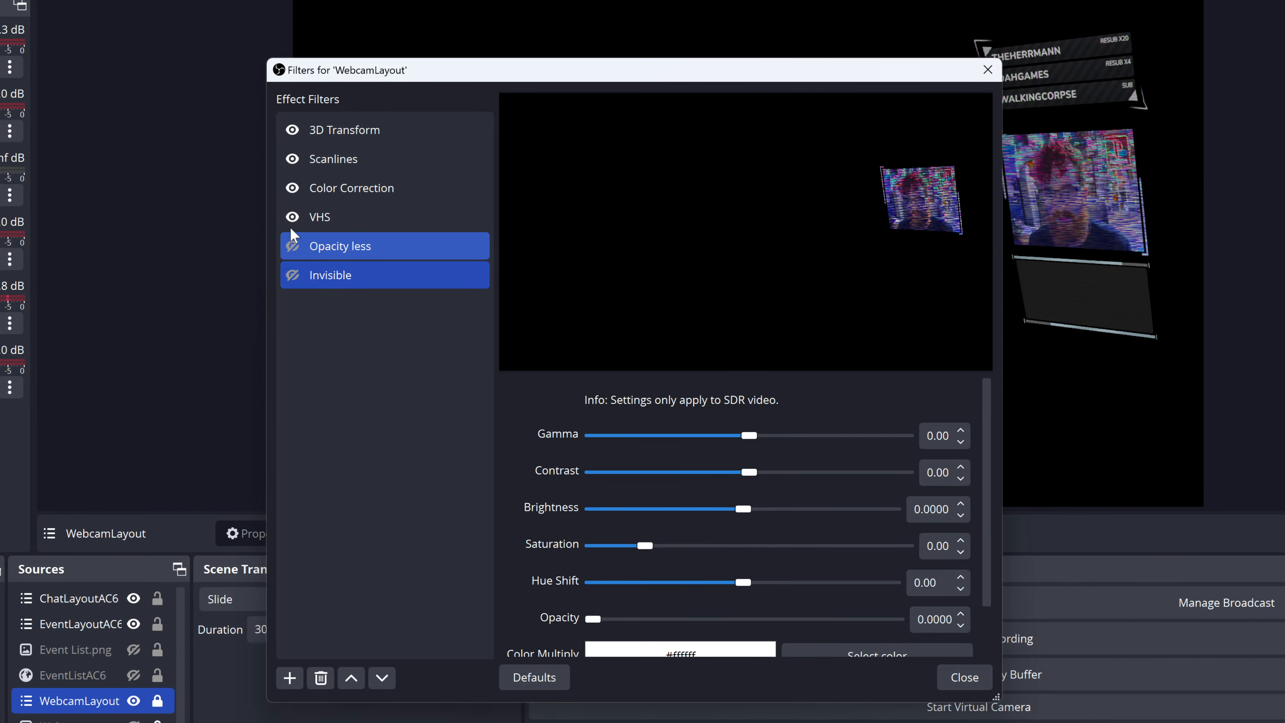
Step: Toggle WebcamLayout's VHS filter off and on, and raise the Invisible filter's opacity to 0.8648
left_click(293, 218)
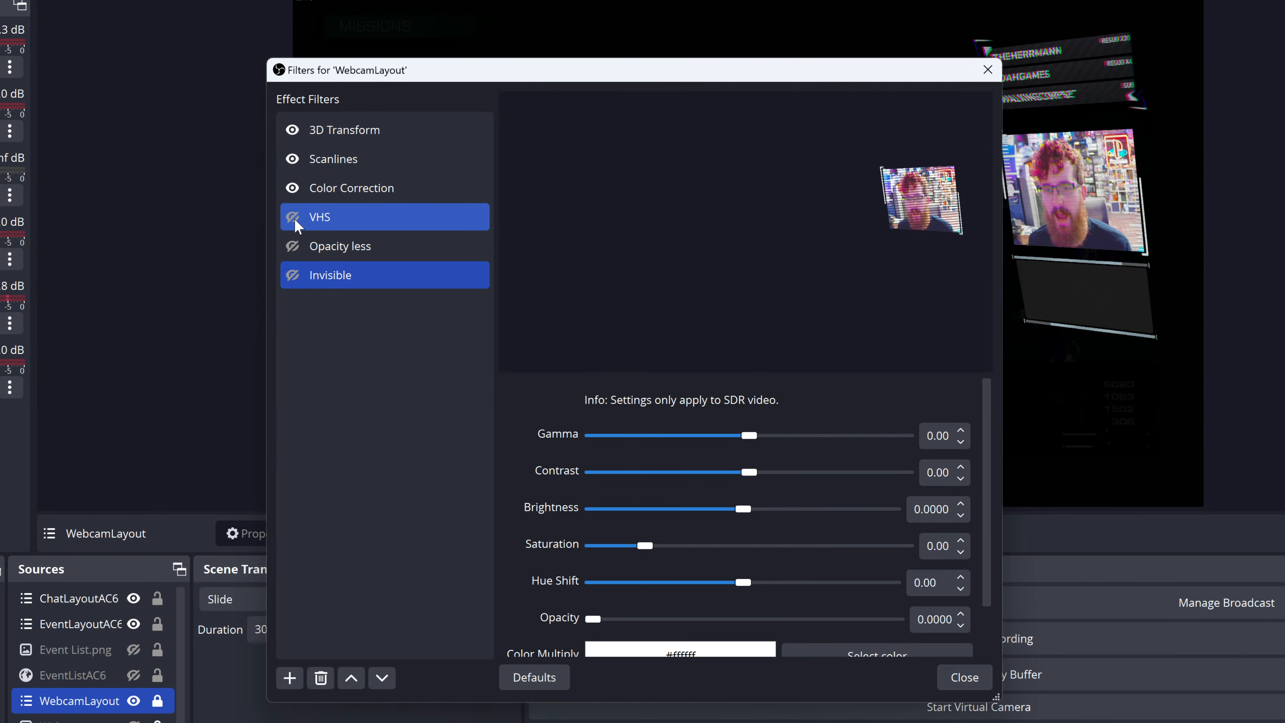
left_click(292, 217)
left_click_drag(611, 83, 274, 83)
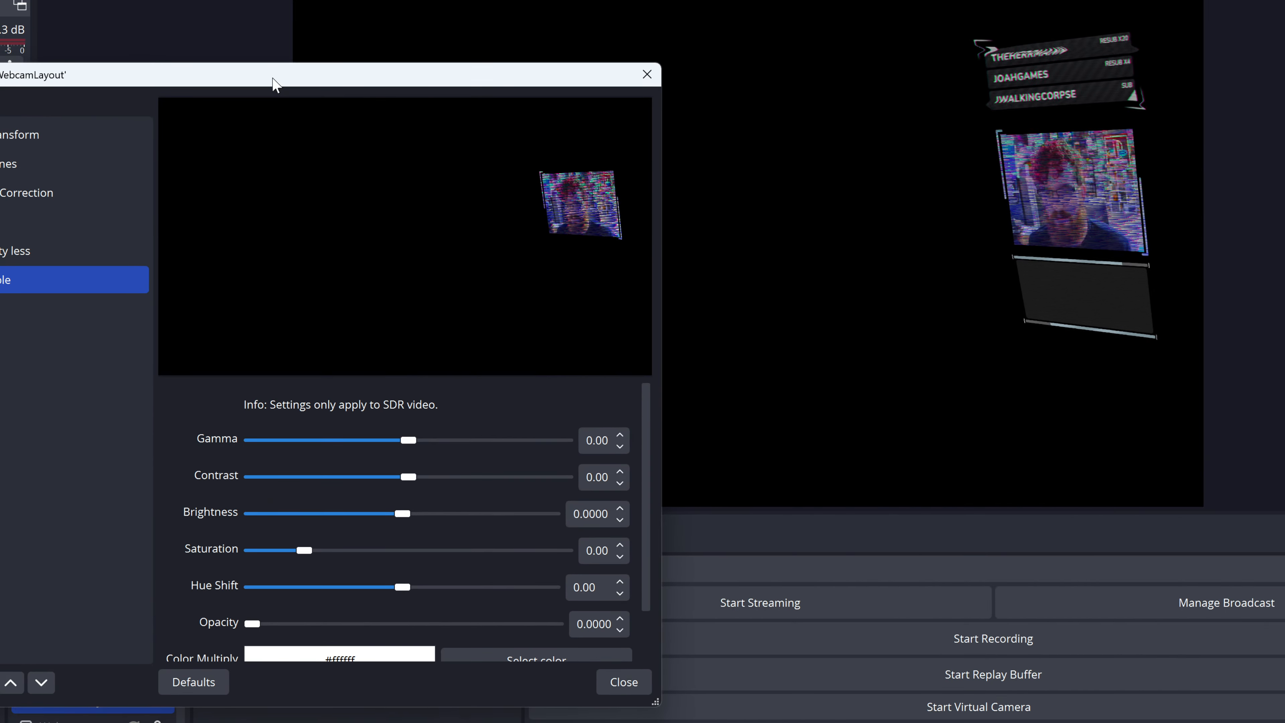
scroll(229, 559, "down", 2)
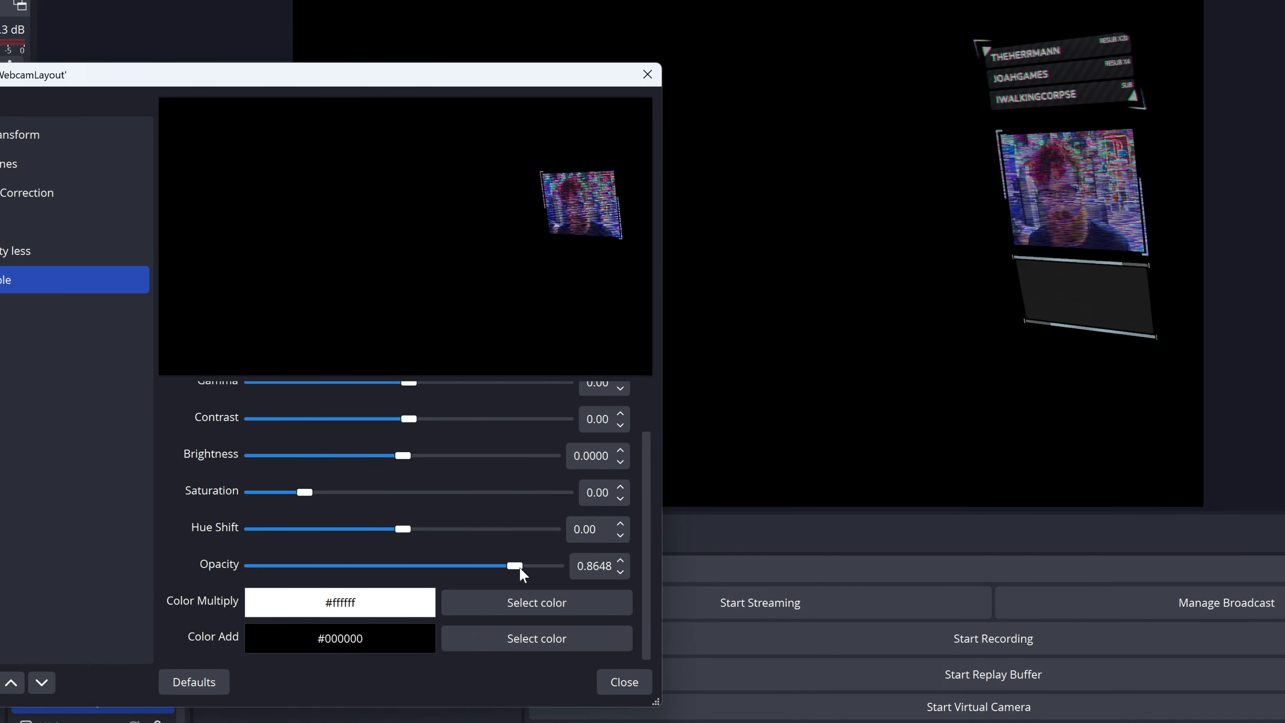
Step: Enable Apply To Alpha Layer with alpha percent 97 in WebcamLayout's VHS filter, disable the filter and close the filter settings
left_click(3, 229)
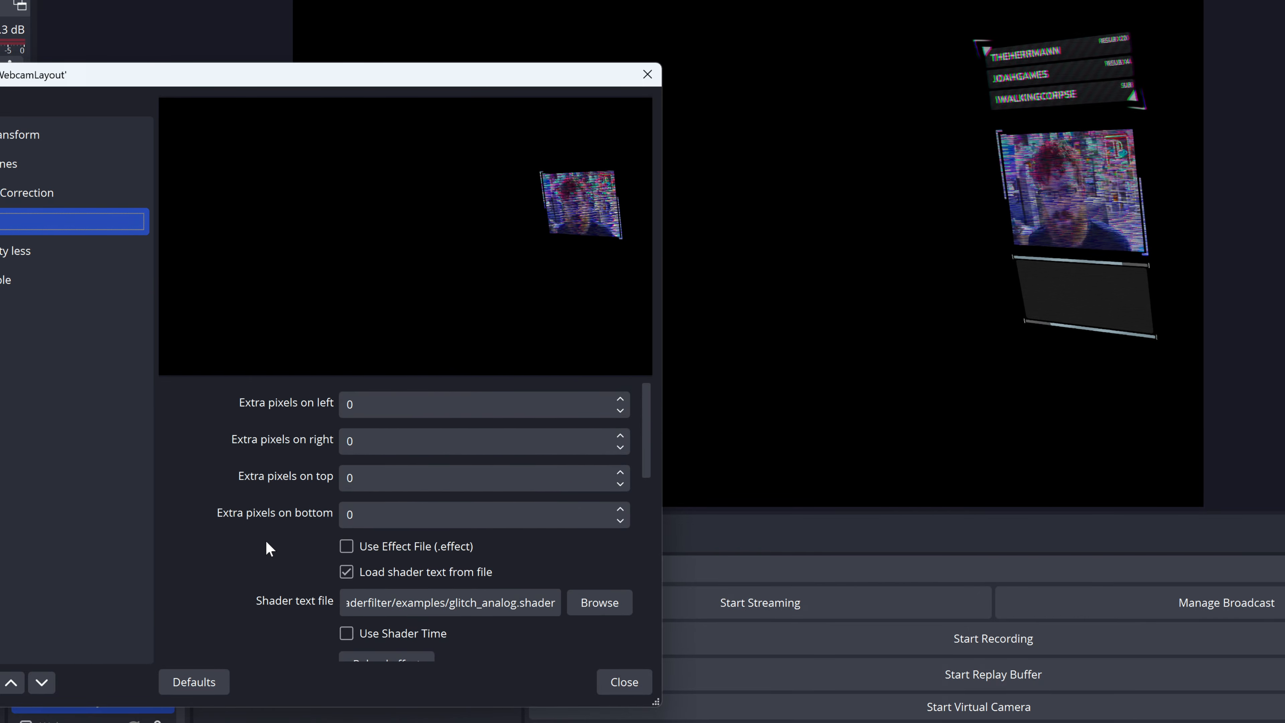
scroll(266, 542, "down", 5)
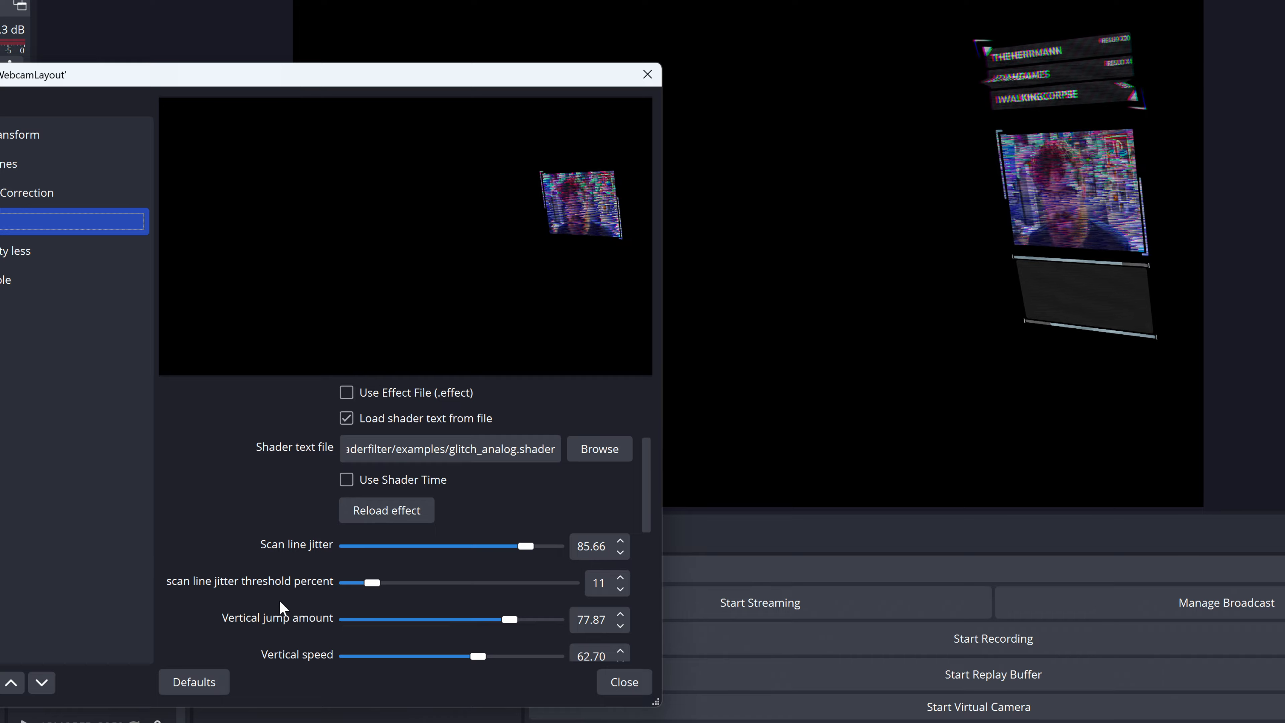
scroll(280, 606, "down", 10)
mouse_move(558, 538)
left_mouse_down()
mouse_move(424, 530)
mouse_move(577, 532)
left_mouse_up()
left_click(346, 590)
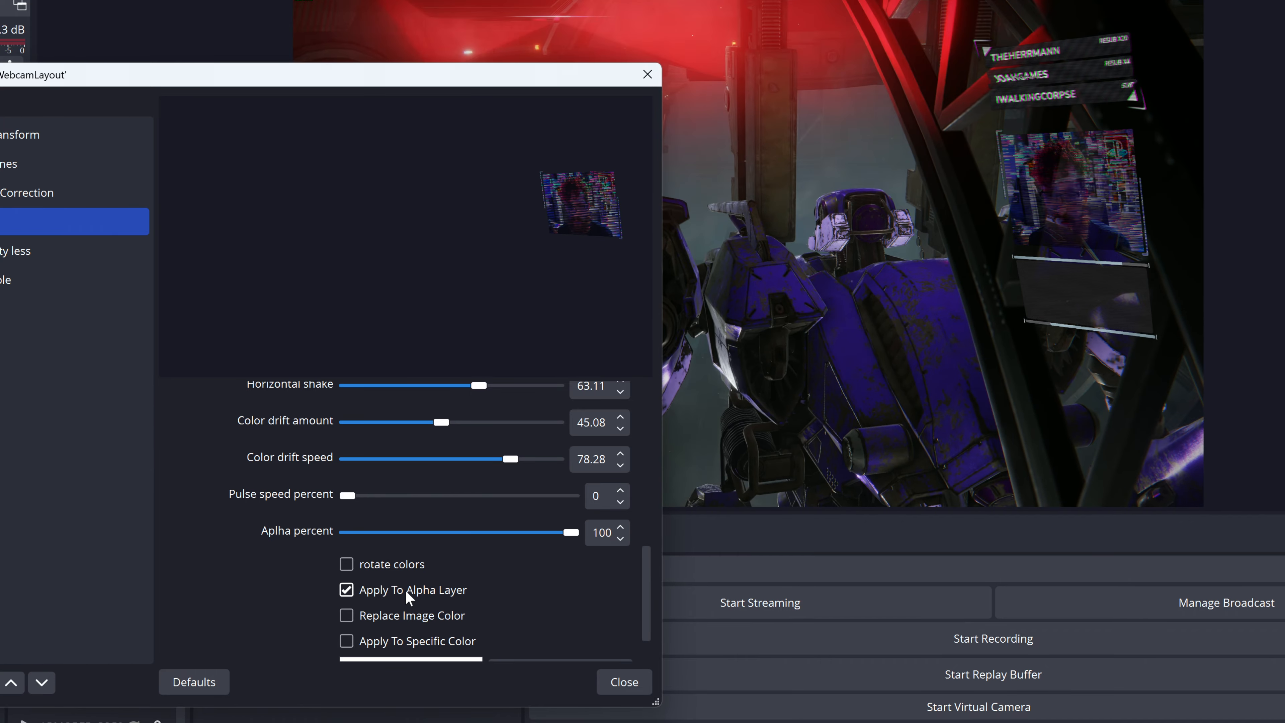
left_click(18, 229)
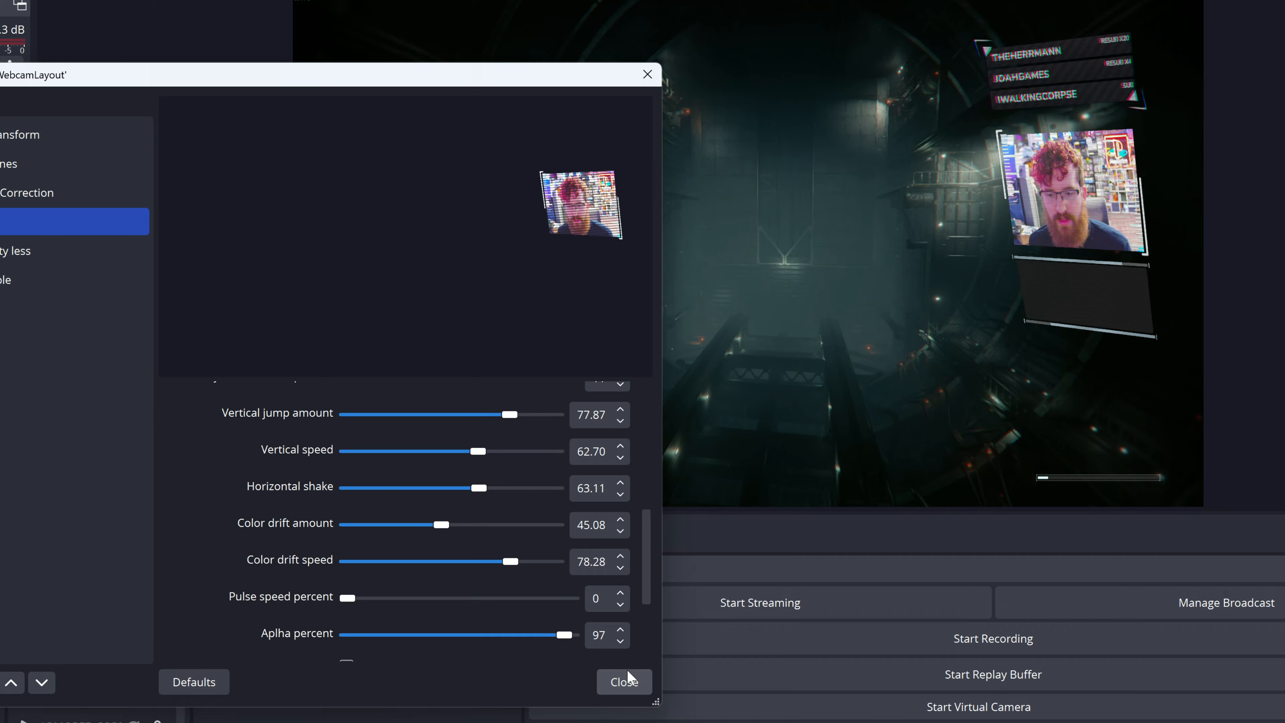
left_click(624, 682)
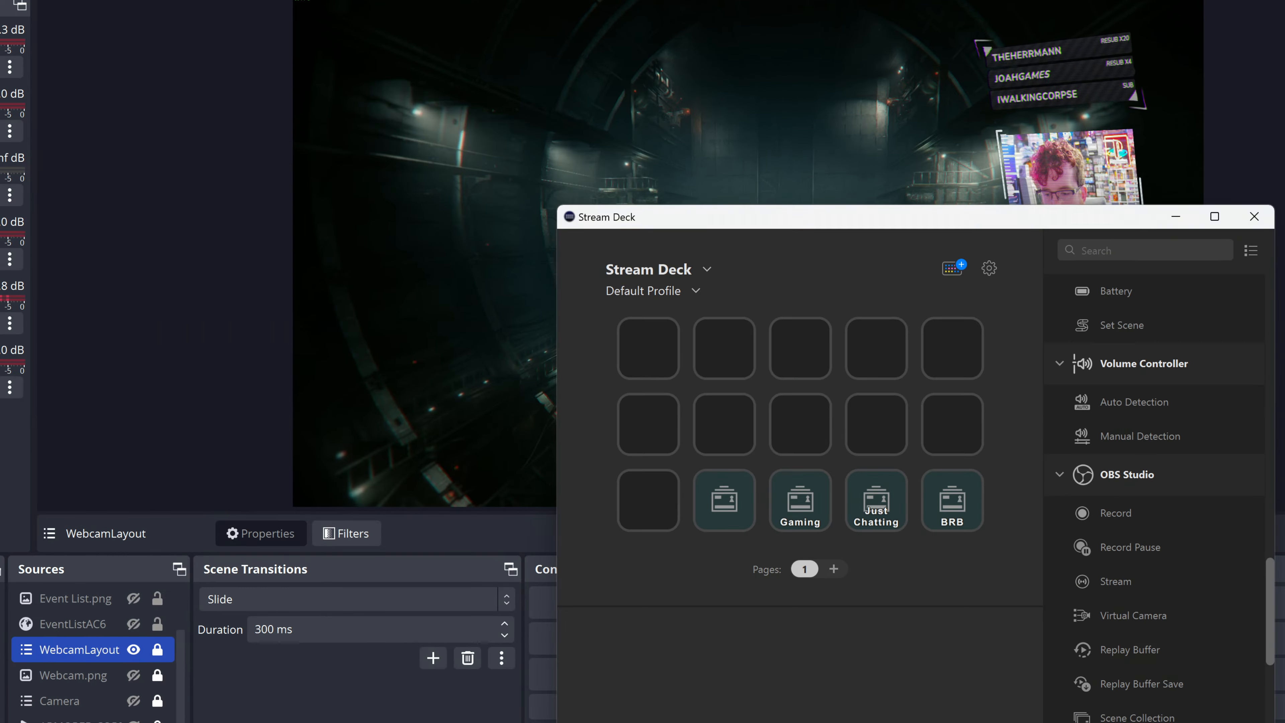
left_click_drag(861, 217, 612, 111)
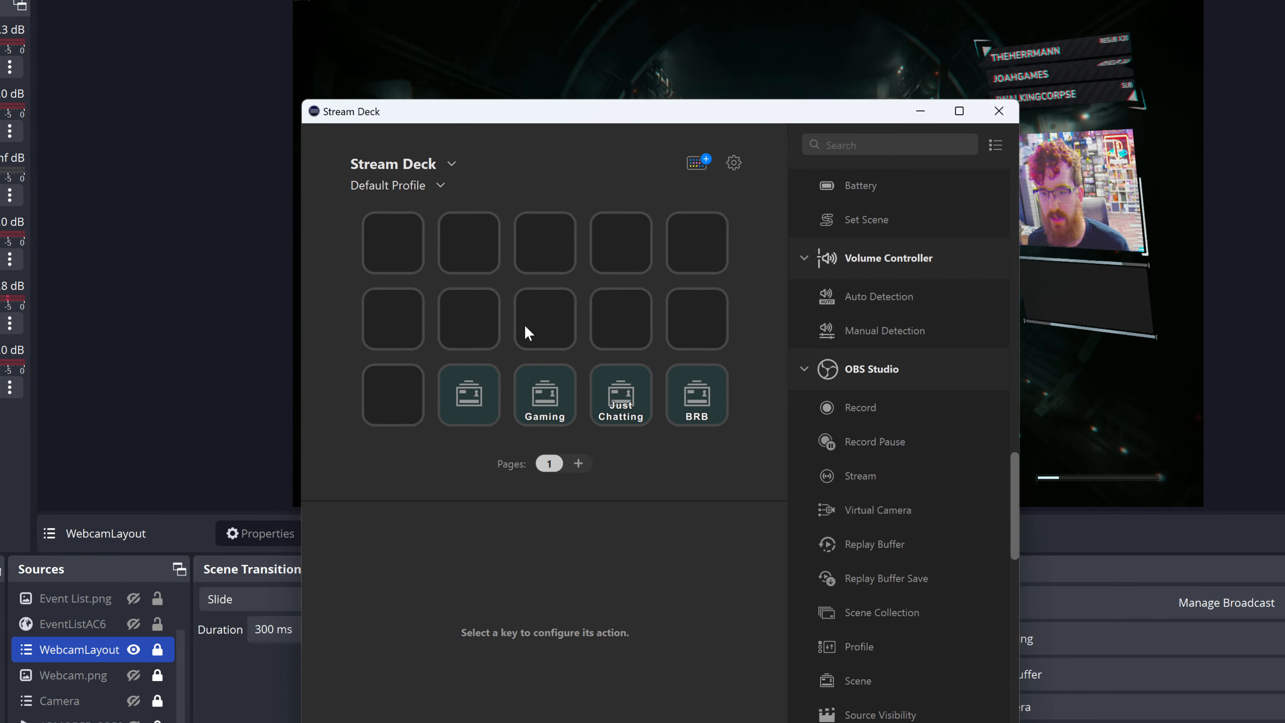
right_click(518, 309)
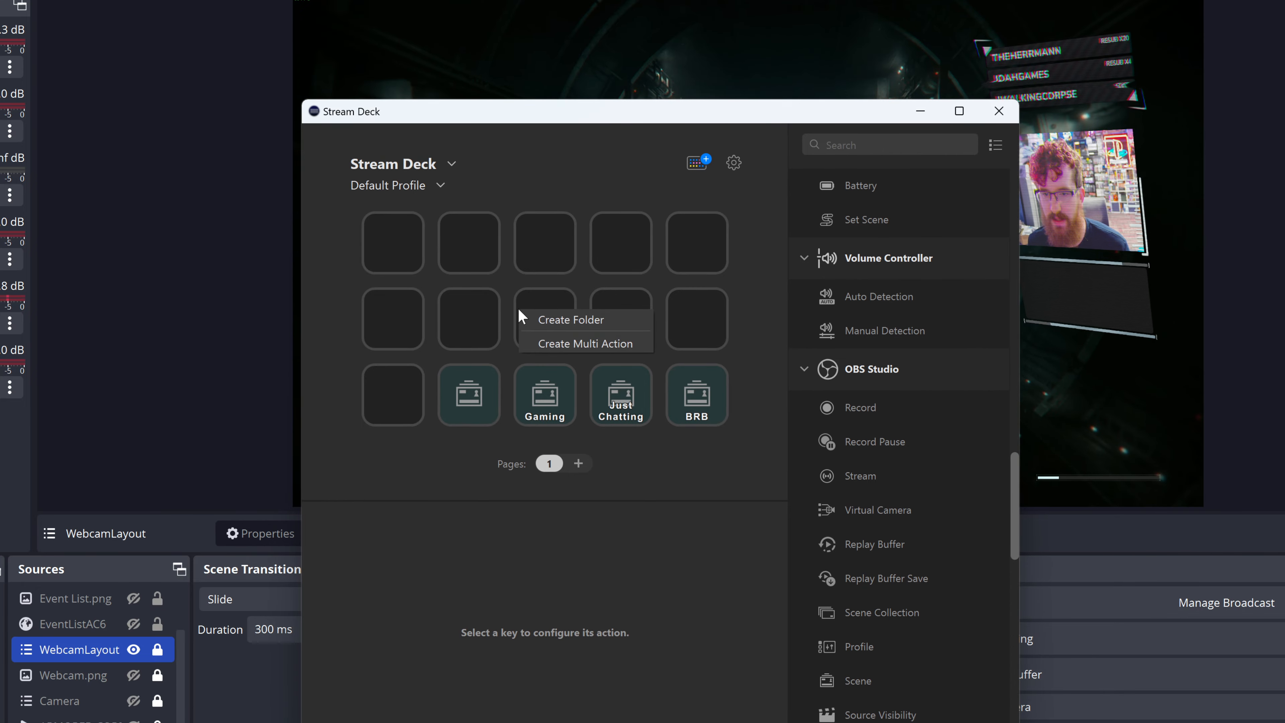
left_click(565, 343)
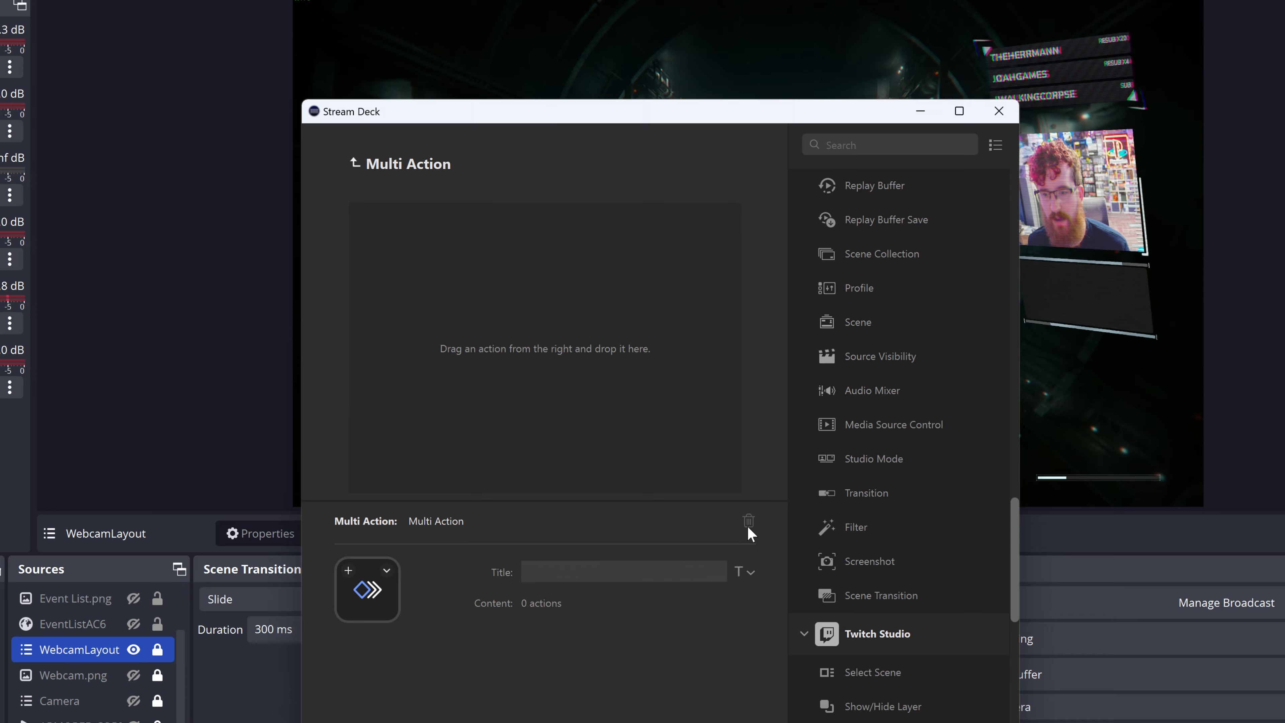
left_click(354, 164)
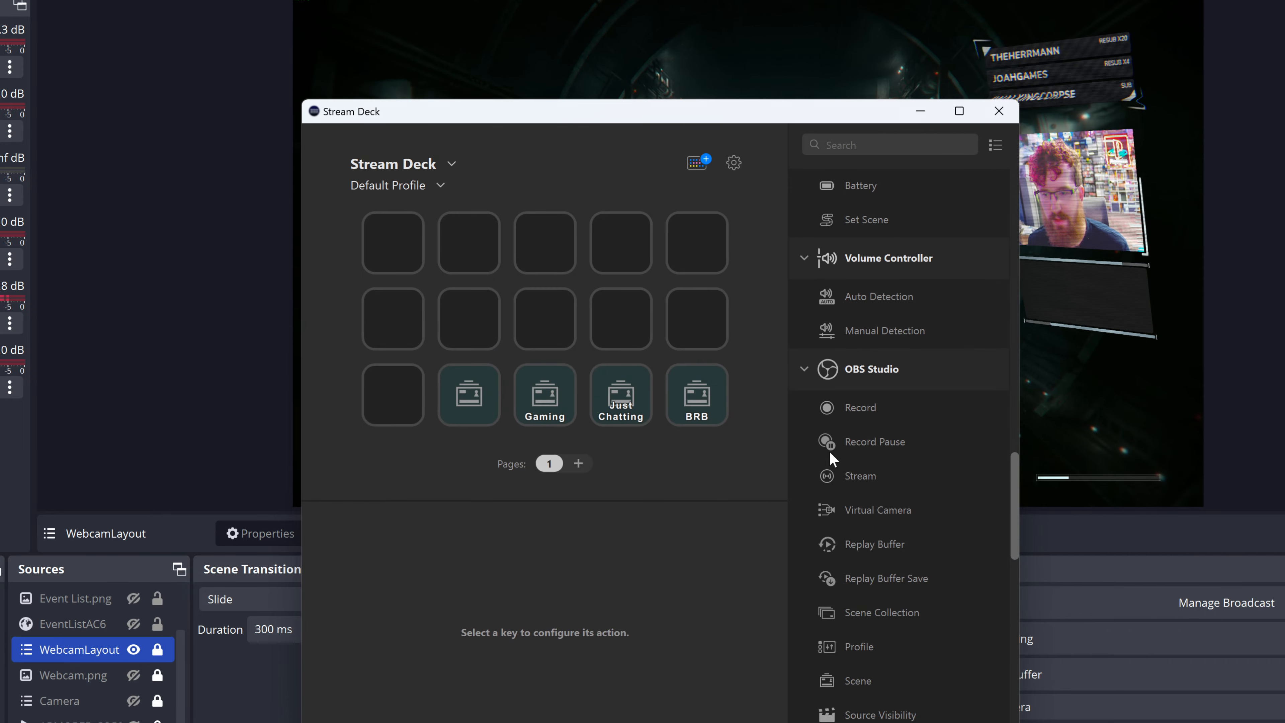
Step: Add a Multi Action Switch to the centre key of the Stream Deck profile and open it for editing
scroll(886, 446, "up", 15)
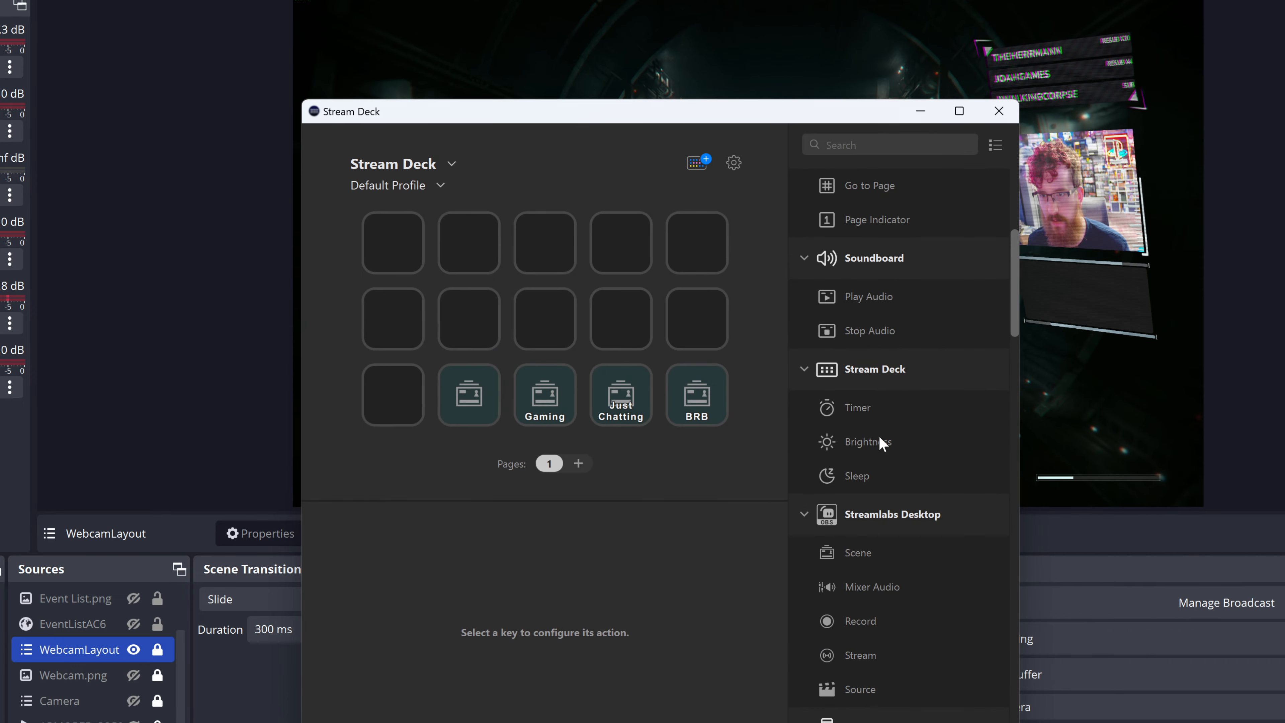
left_click_drag(889, 278, 543, 334)
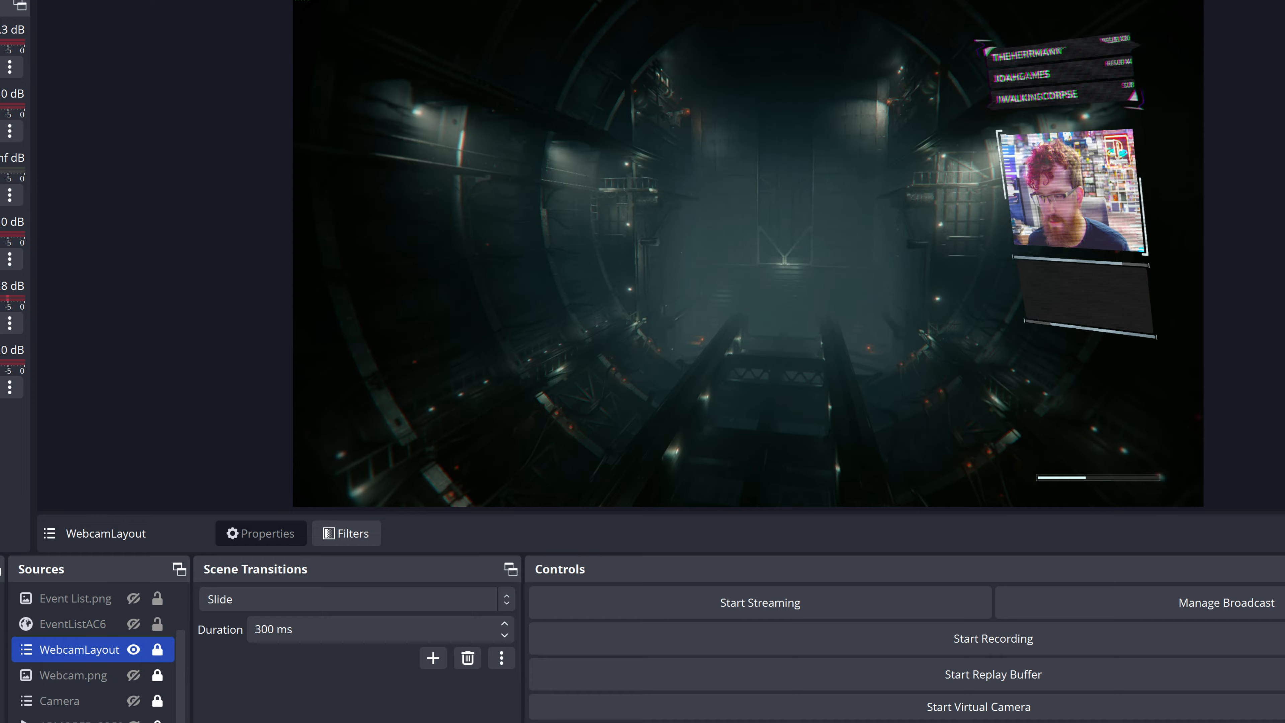
key("super")
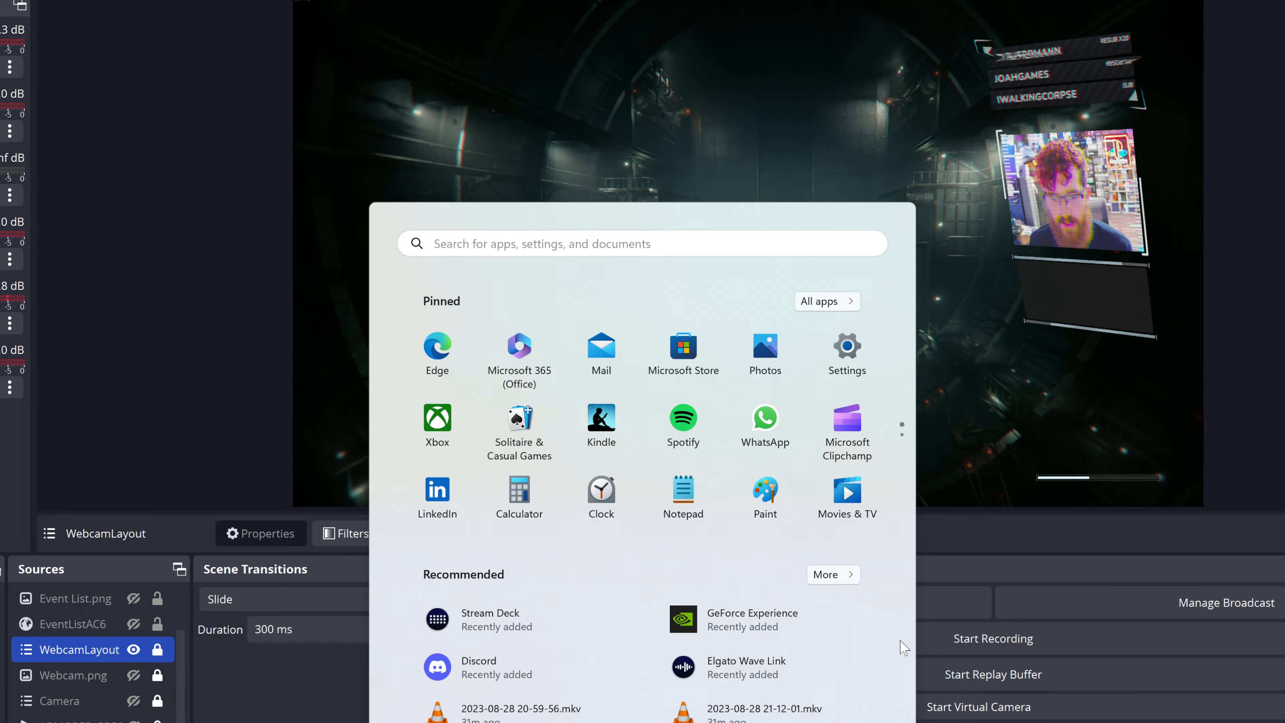
left_click(489, 618)
left_click(524, 271)
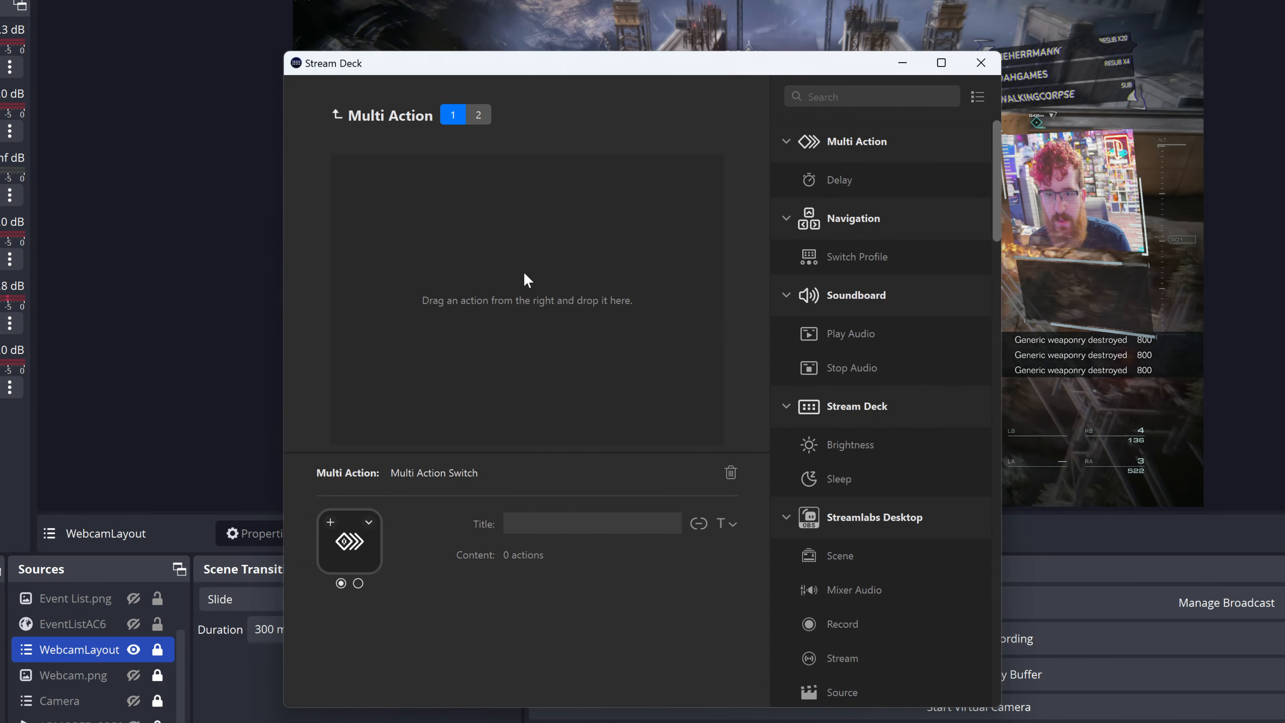
Step: Add three OBS Studio Filter actions to the first state of the Multi Action Switch
scroll(855, 489, "down", 8)
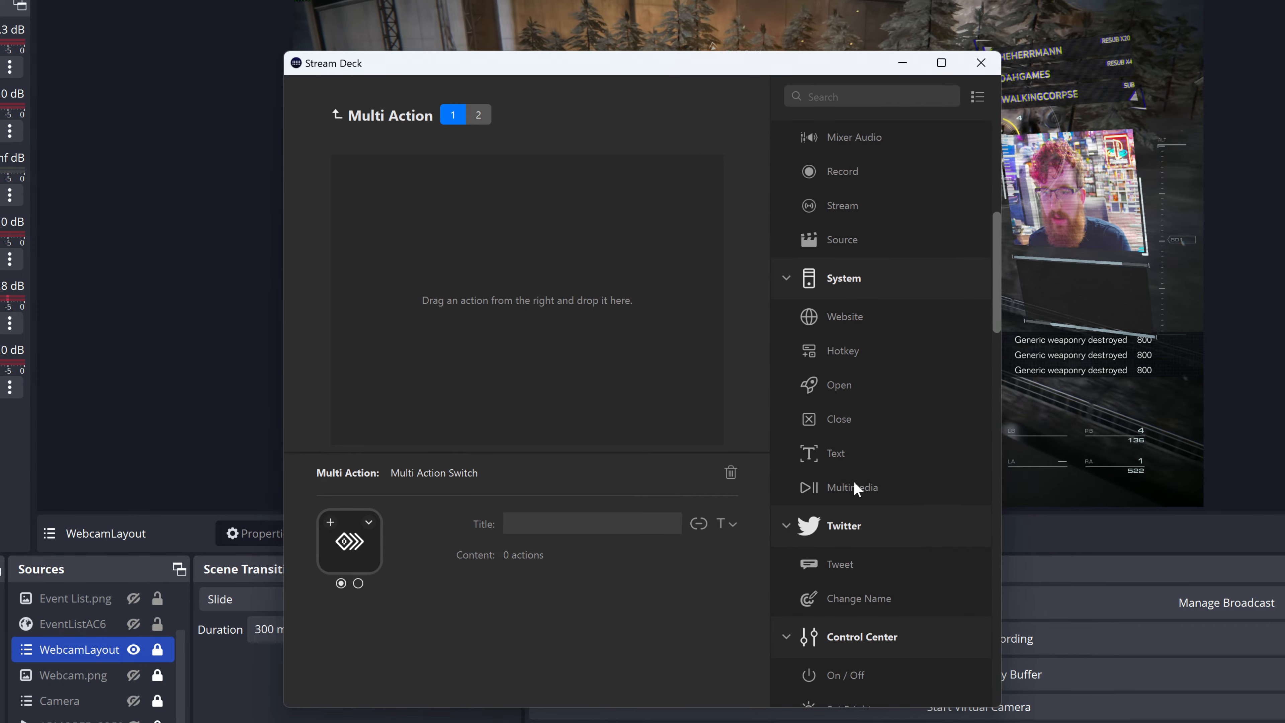
scroll(855, 488, "down", 15)
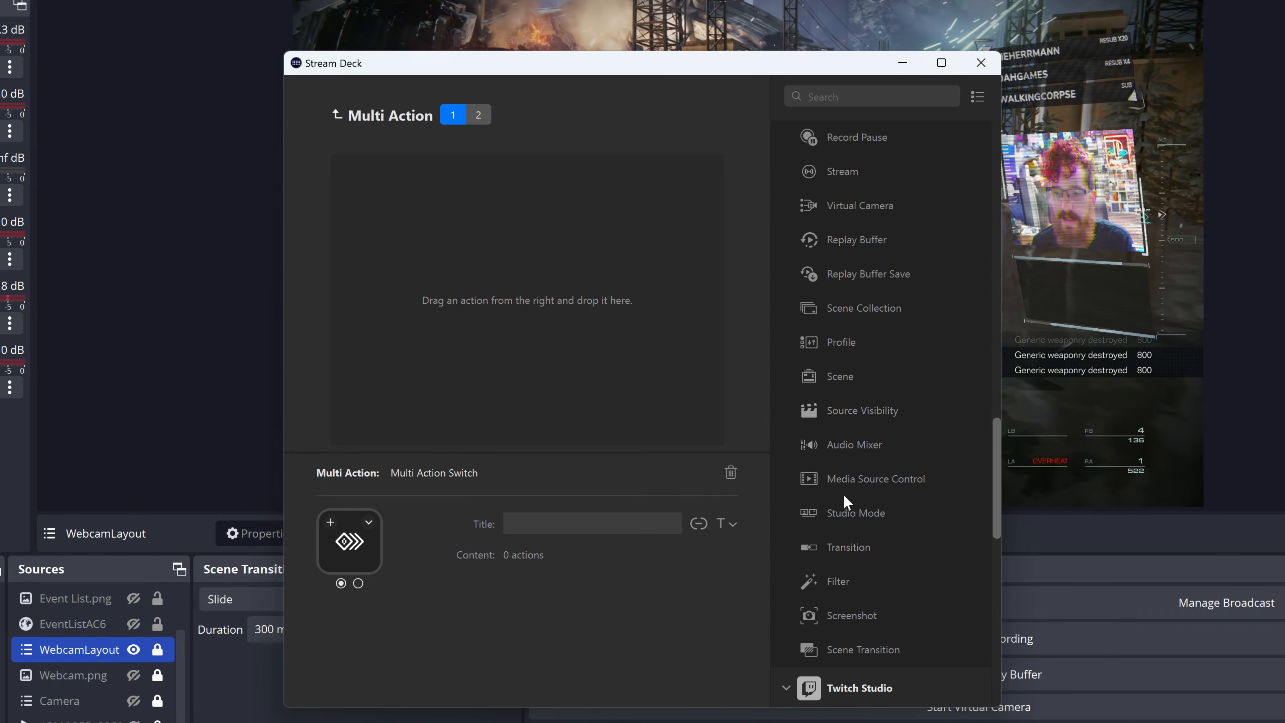
left_click_drag(838, 582, 556, 334)
left_click_drag(838, 582, 622, 369)
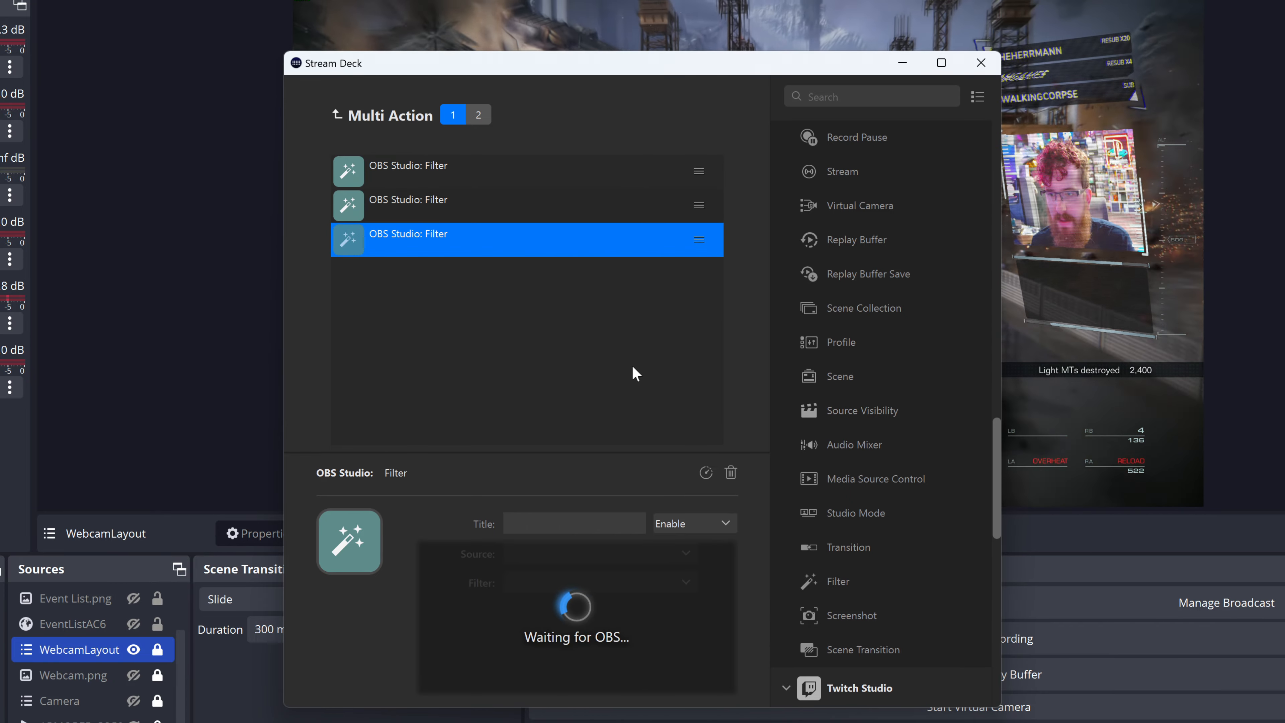
Step: Insert a Delay action after the first and after the second Filter action
scroll(865, 465, "up", 10)
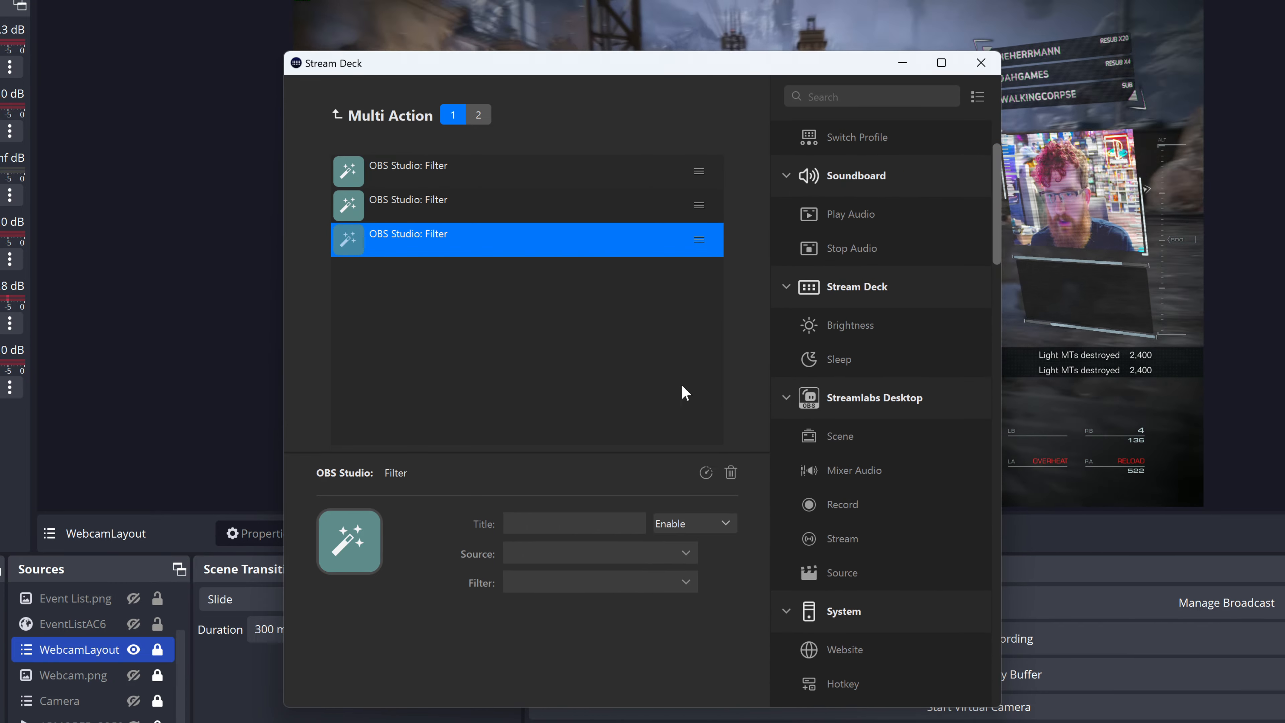
scroll(848, 400, "up", 2)
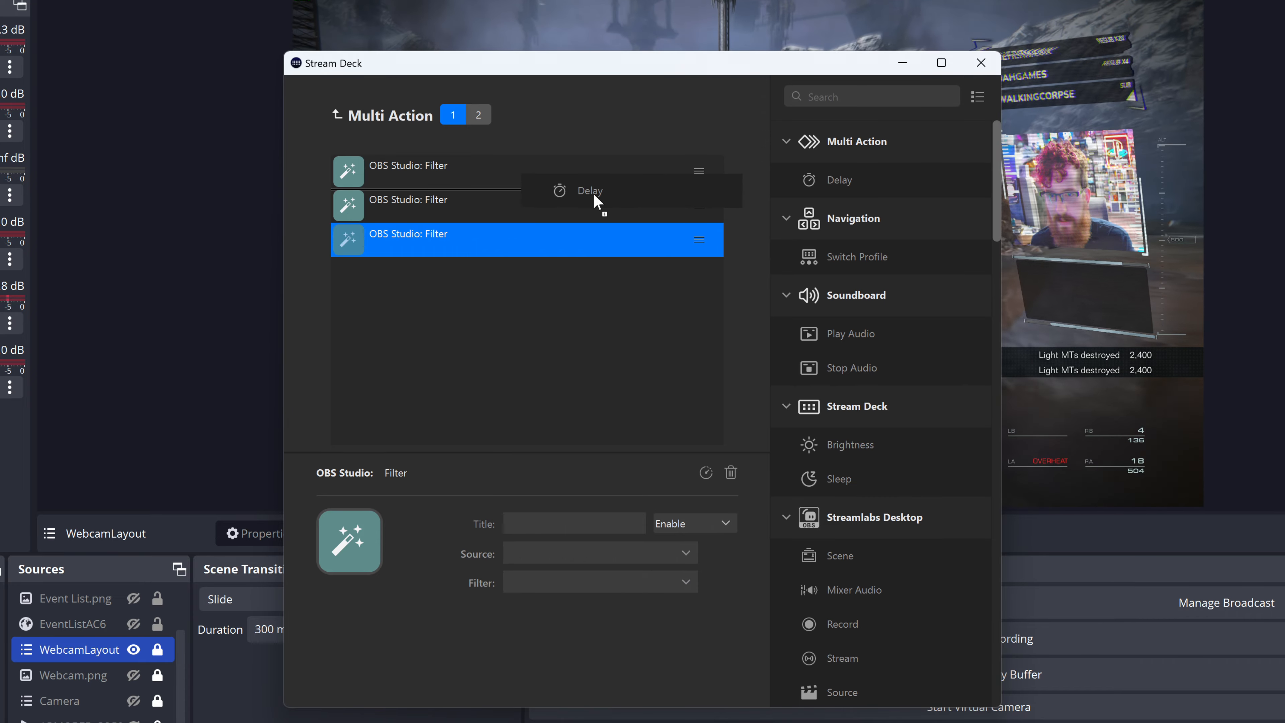
left_click_drag(594, 178, 592, 184)
left_click_drag(839, 180, 533, 257)
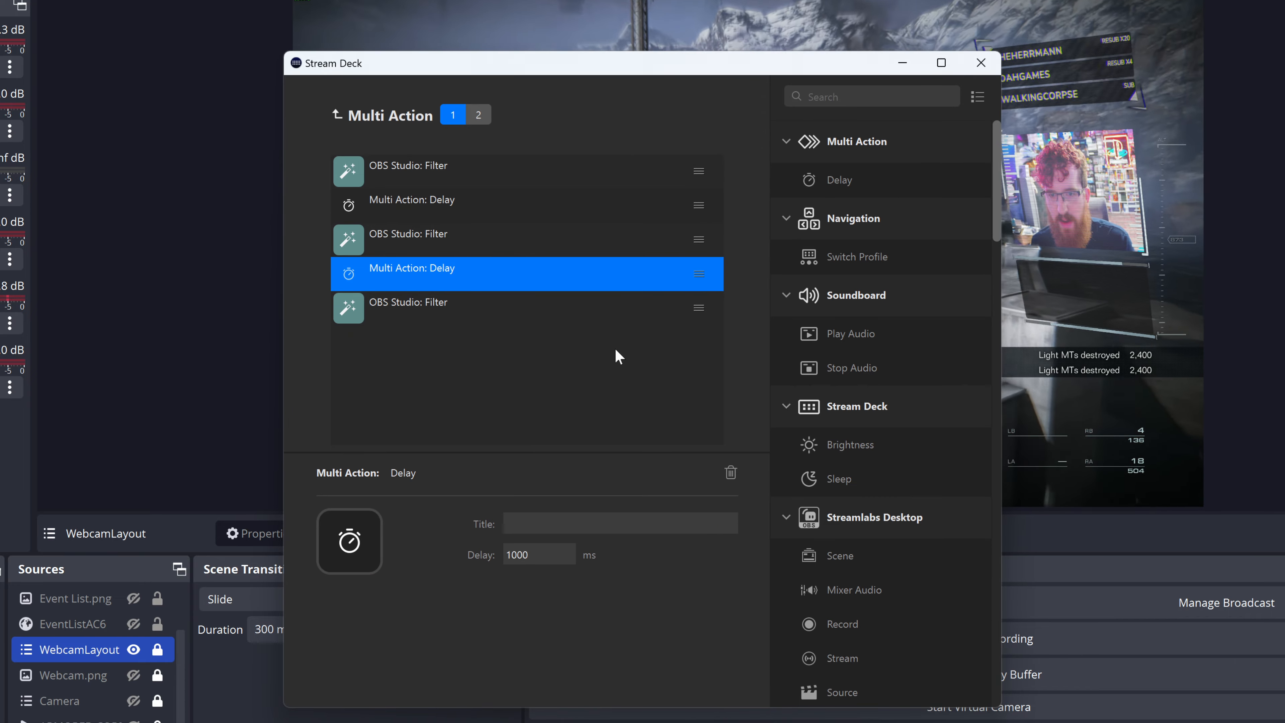
Step: Configure the first Filter action to enable the VHS filter on the WebcamLayout source
left_click(439, 174)
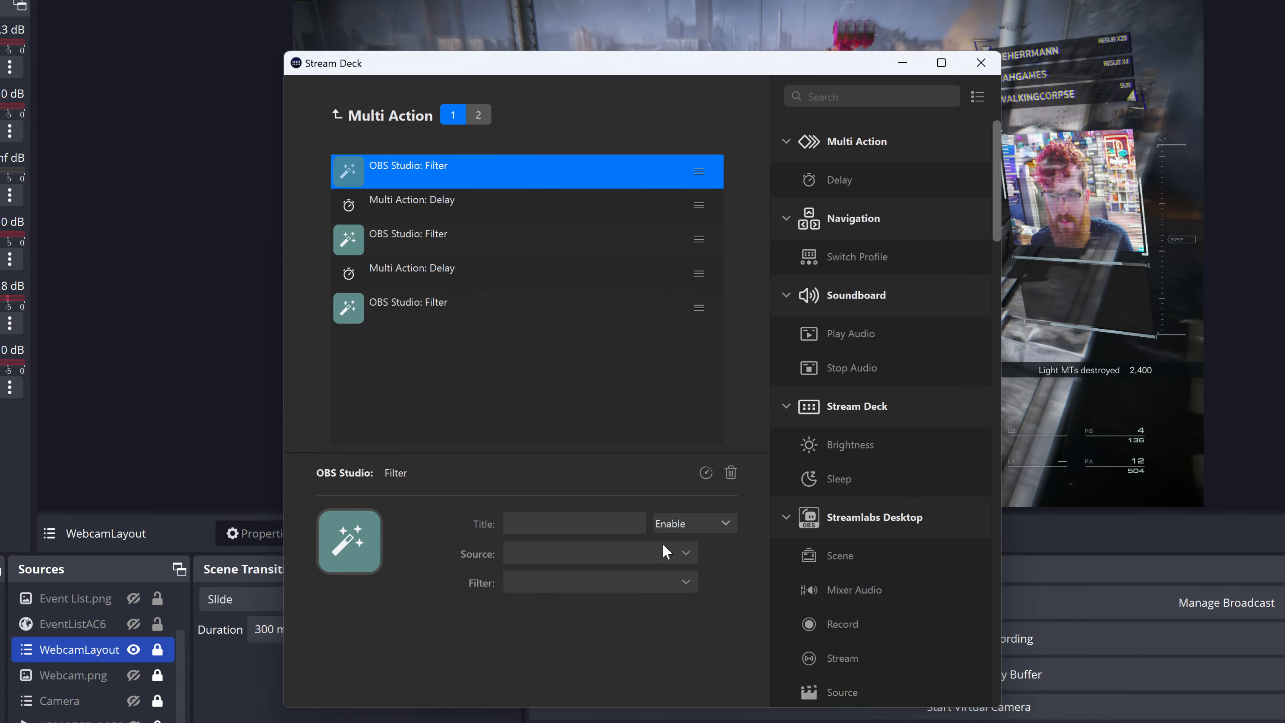
left_click(667, 552)
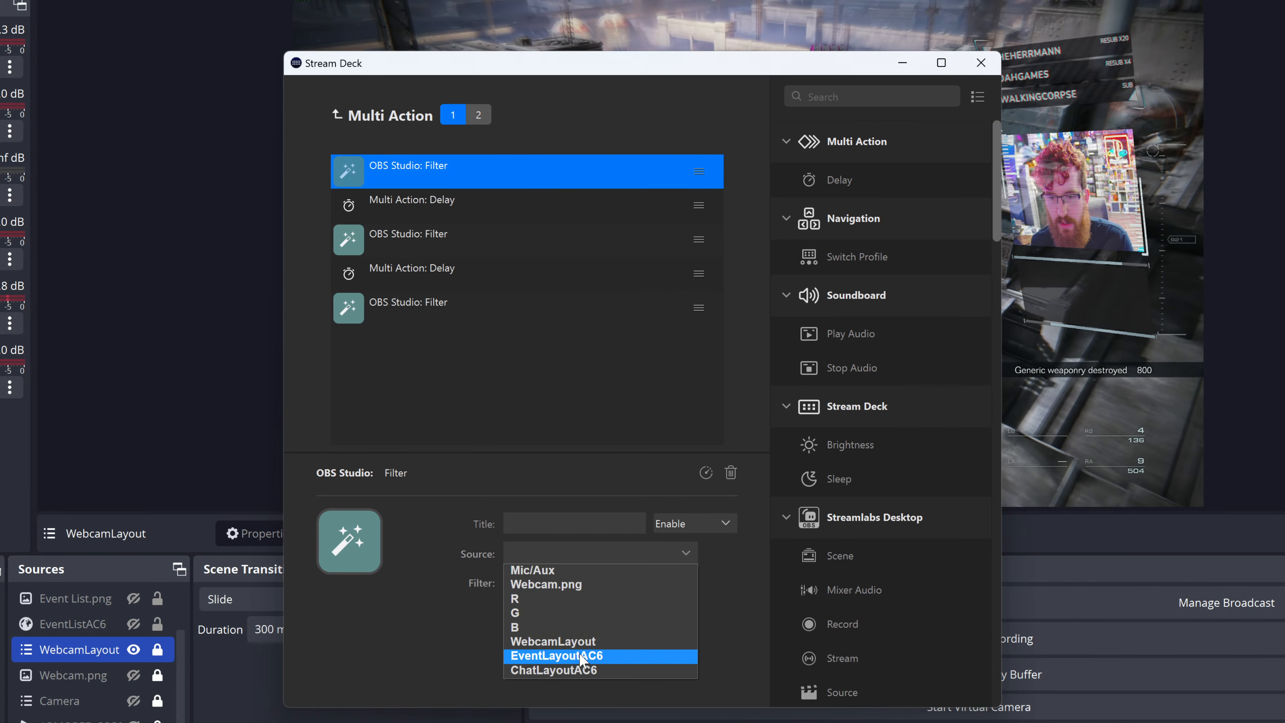
left_click(587, 641)
left_click(600, 580)
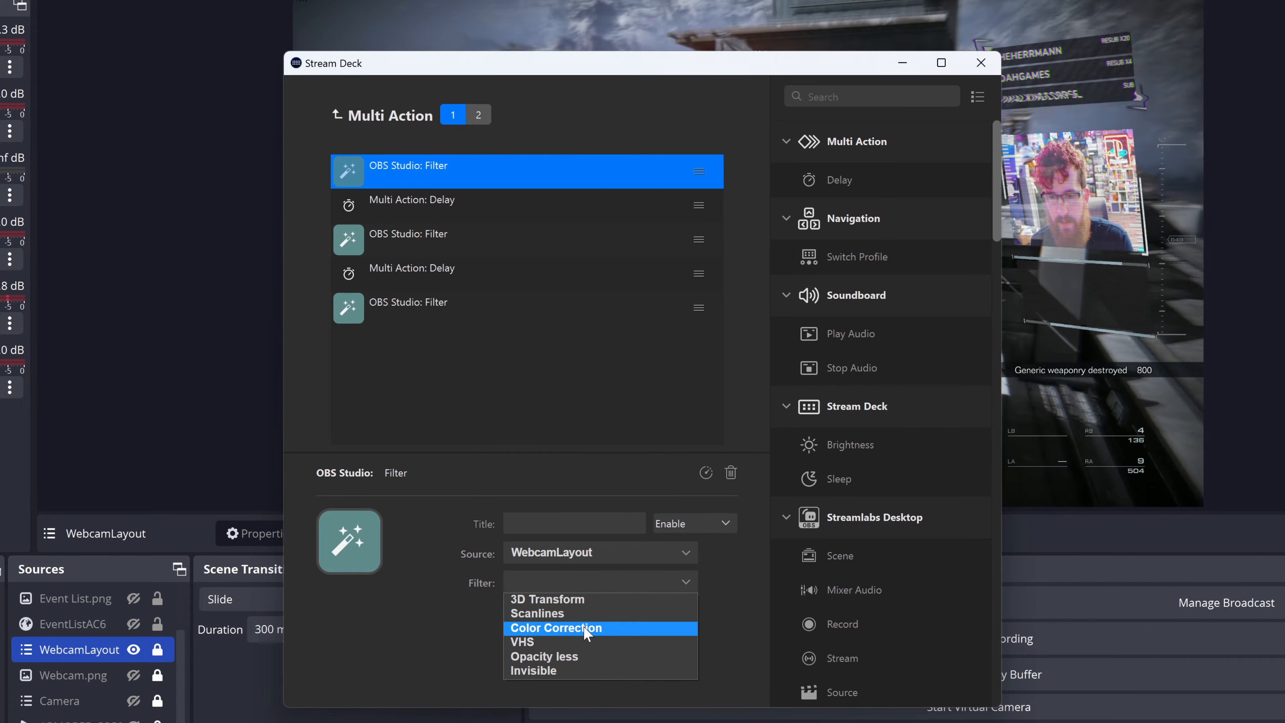
left_click(575, 641)
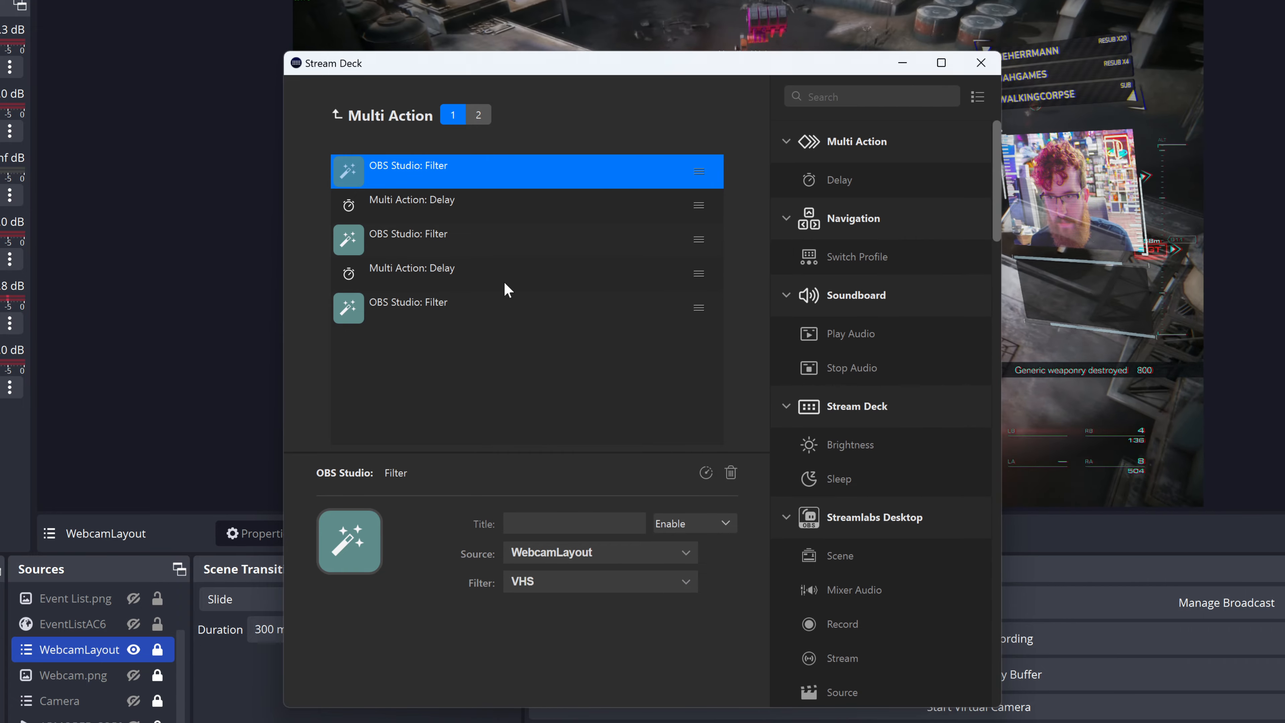
Step: Set the first Delay action to 350 ms
left_click(490, 210)
double_click(516, 554)
type("350")
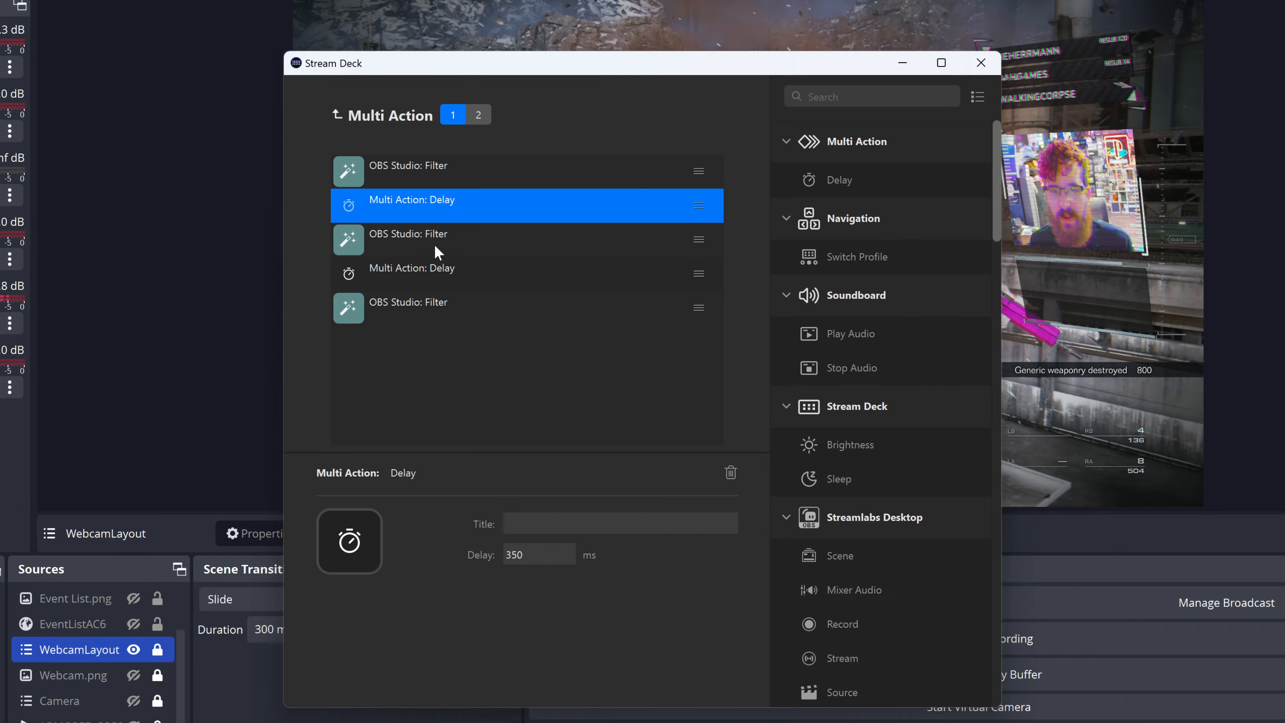
Step: Configure the second Filter action to enable Opacity less on WebcamLayout, and set the second Delay action to 450 ms
left_click(438, 254)
left_click(582, 553)
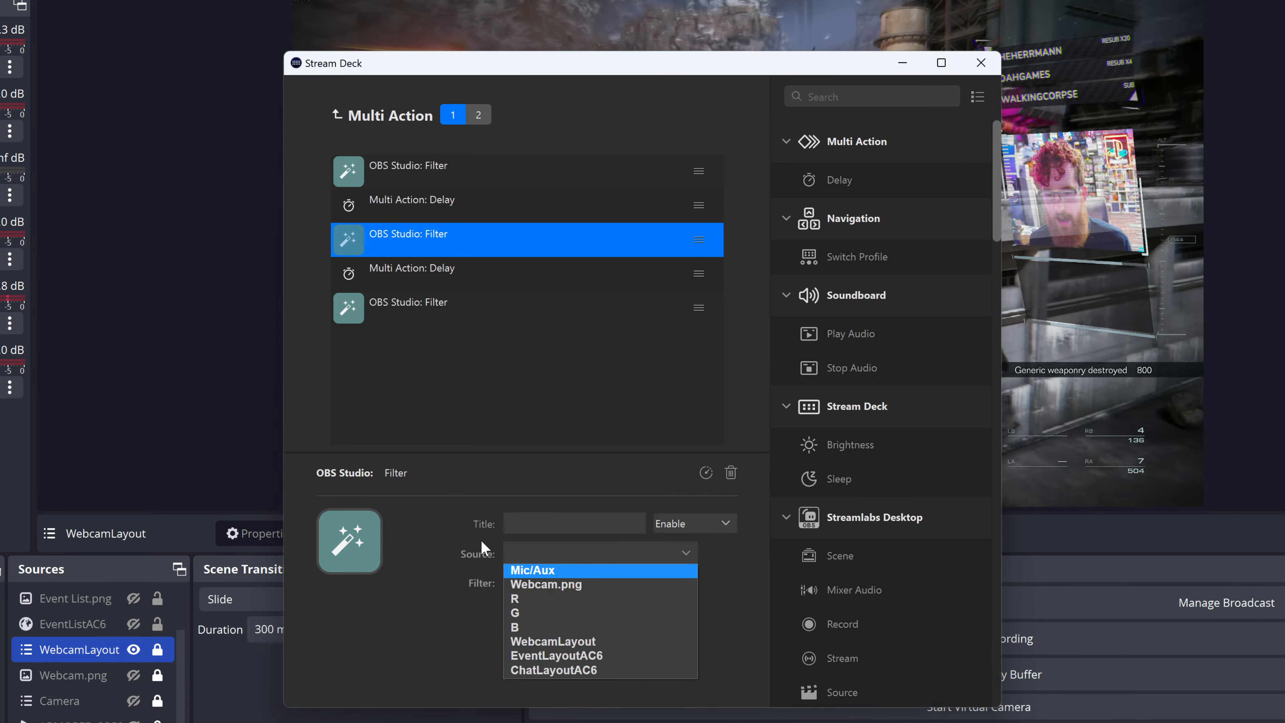
left_click(553, 641)
left_click(551, 583)
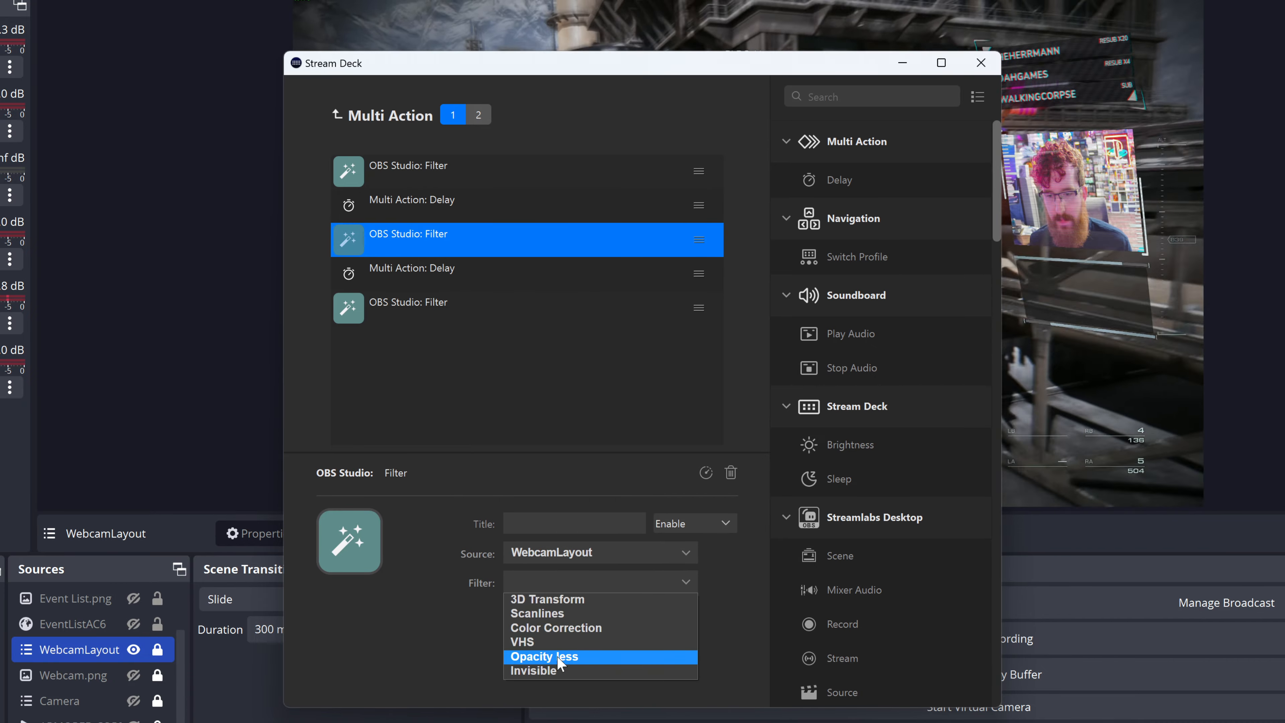
left_click(556, 656)
left_click(457, 278)
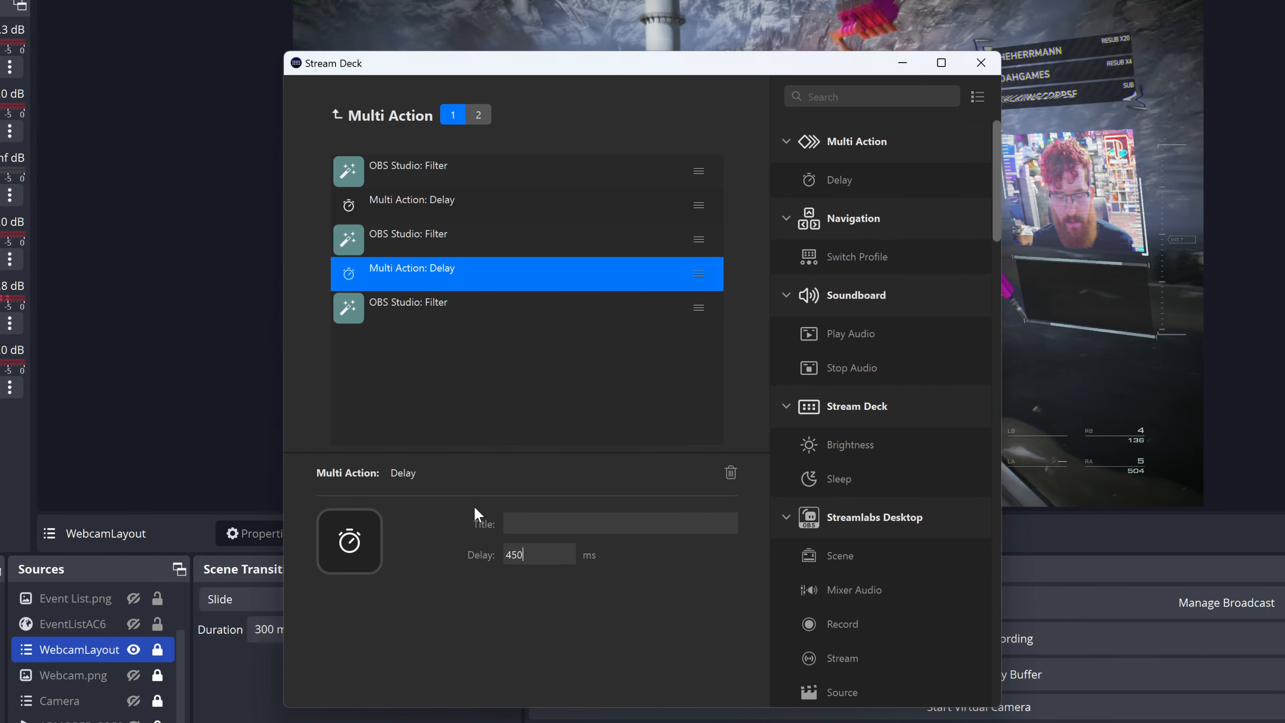
Step: Configure the third Filter action to enable the Invisible filter on the WebcamLayout source
left_click(473, 314)
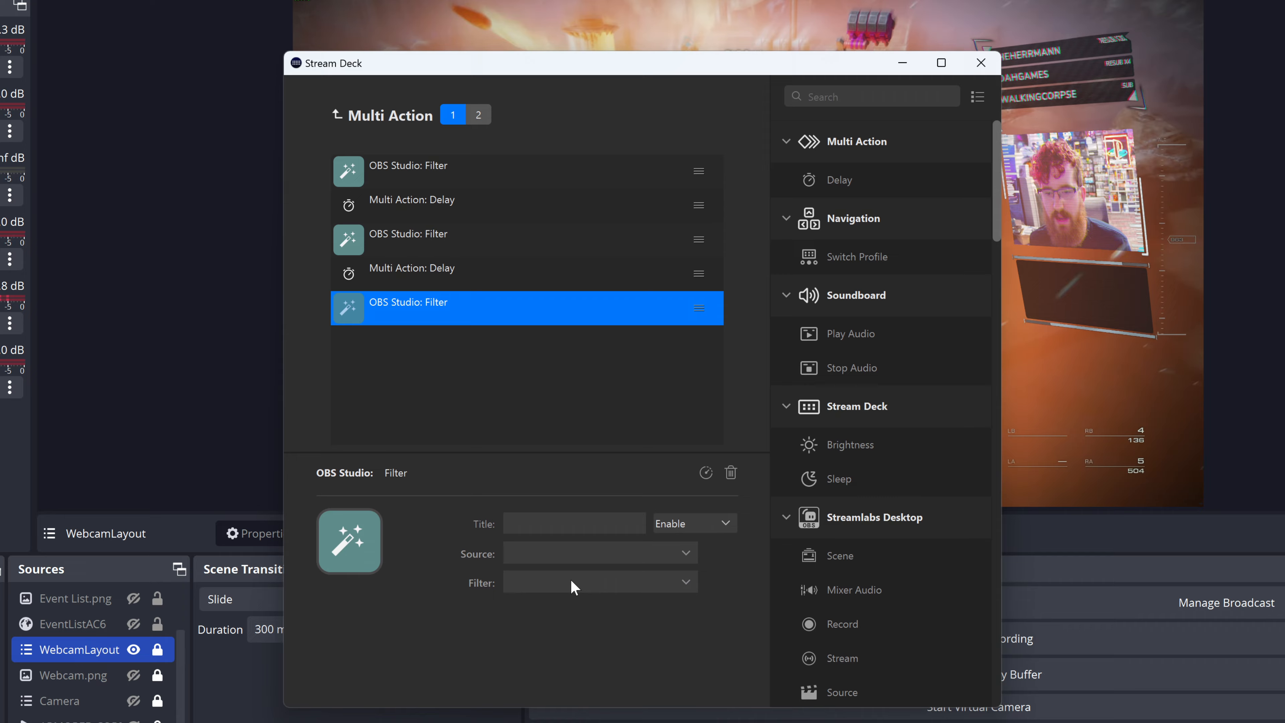
left_click(590, 555)
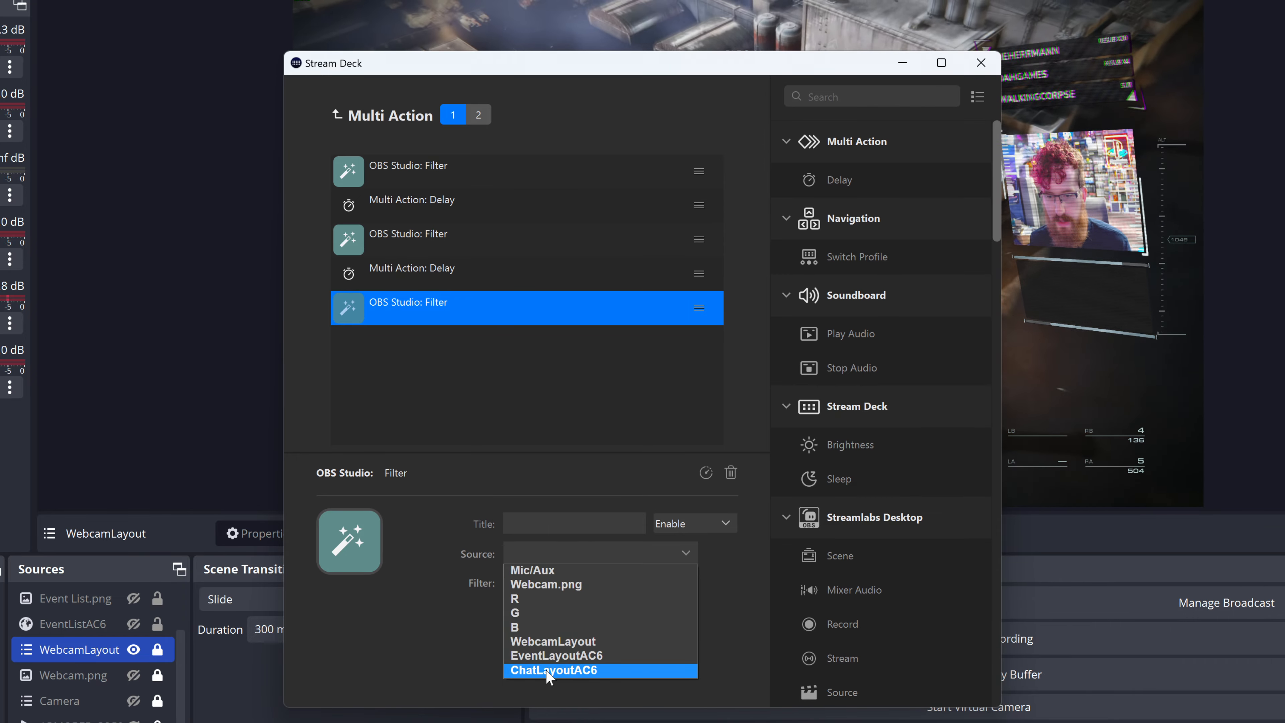
left_click(546, 669)
left_click(555, 577)
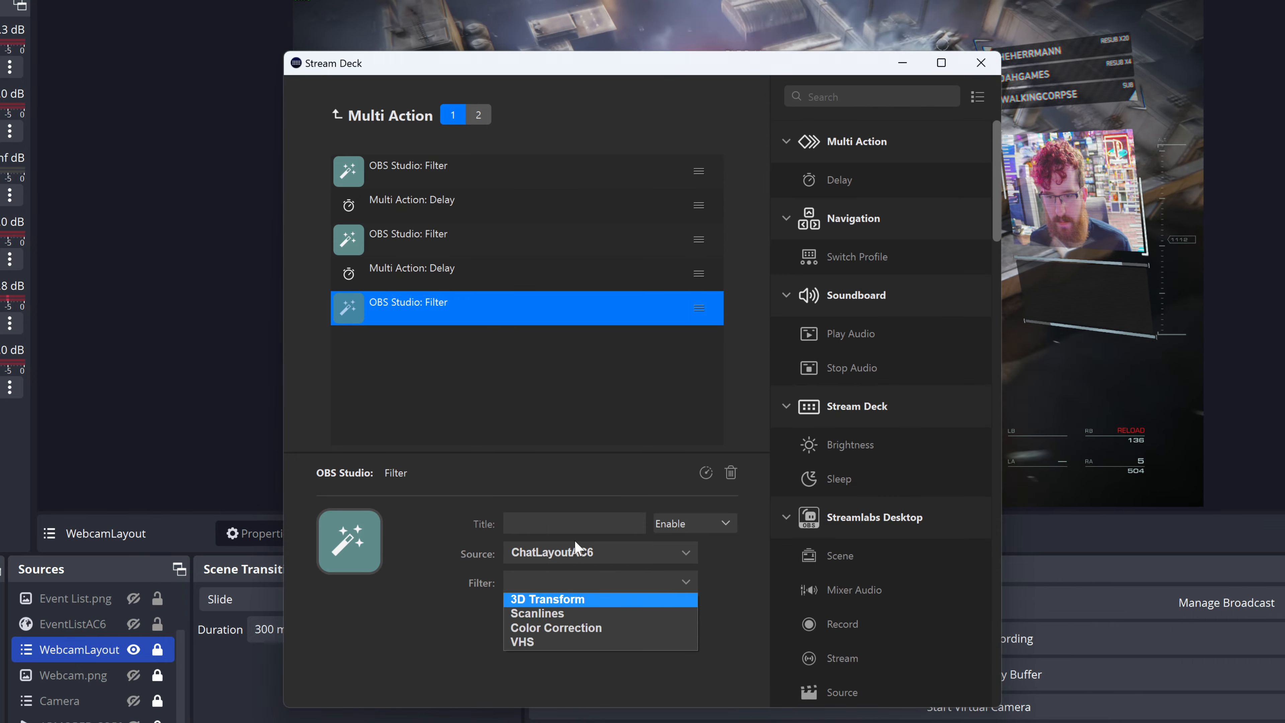
left_click(574, 551)
left_click(562, 637)
left_click(572, 590)
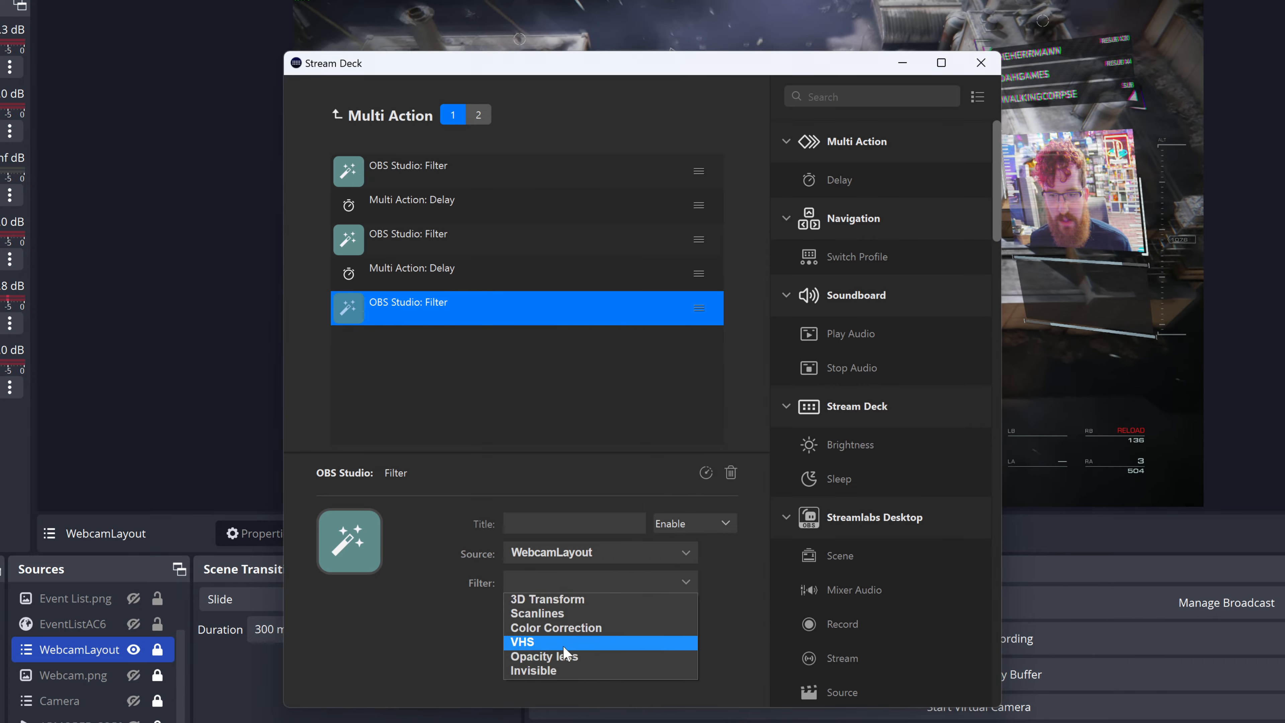
left_click(562, 672)
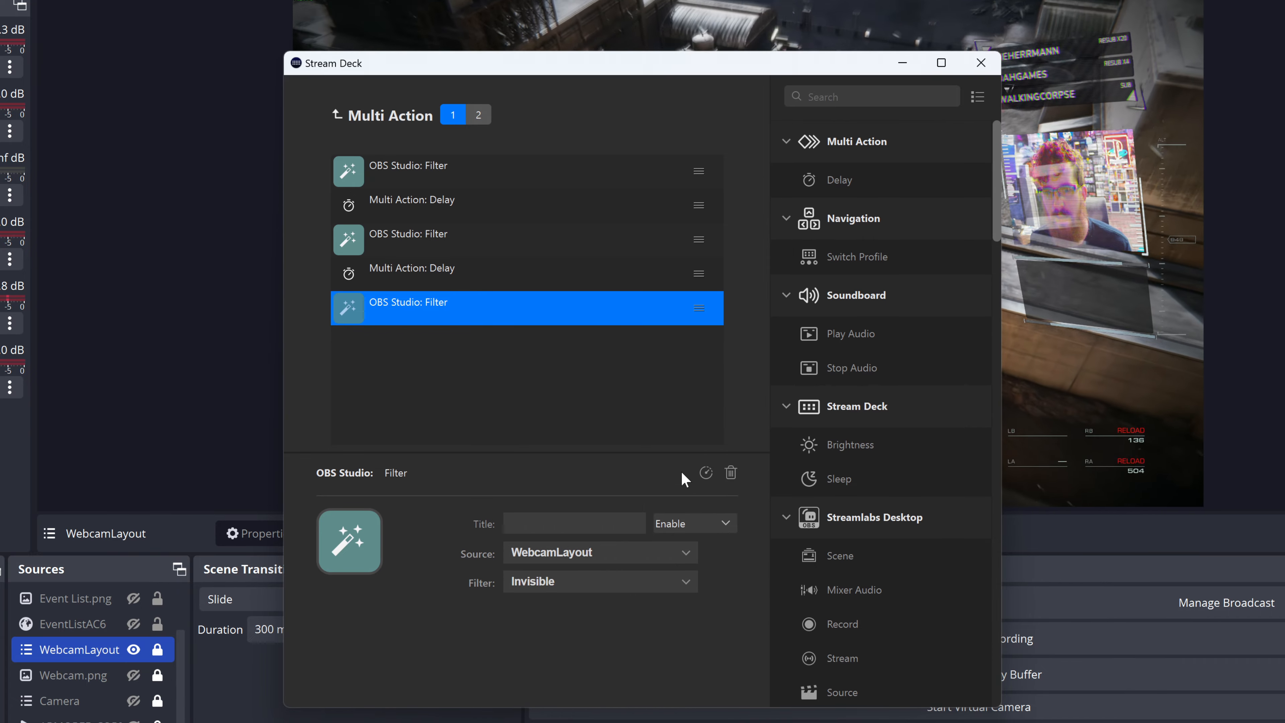
Step: Add three OBS Studio Filter actions to the second state of the Multi Action Switch
left_click(478, 116)
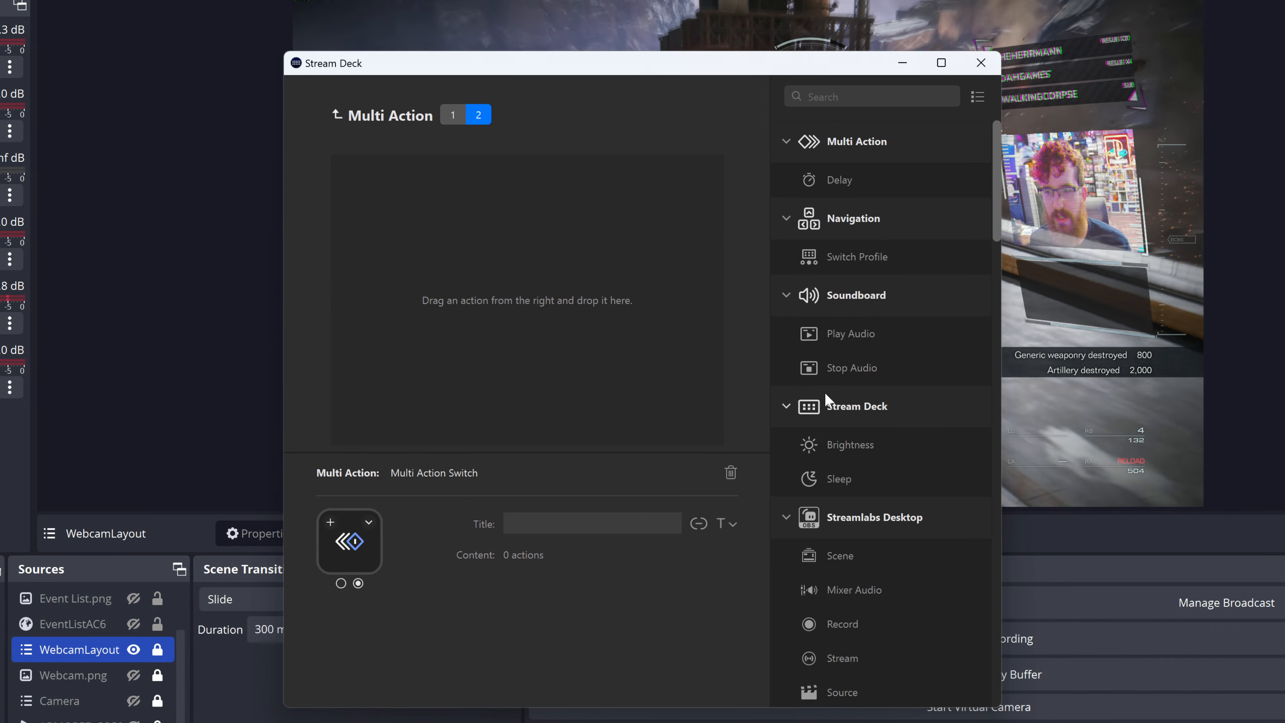
scroll(858, 595, "down", 5)
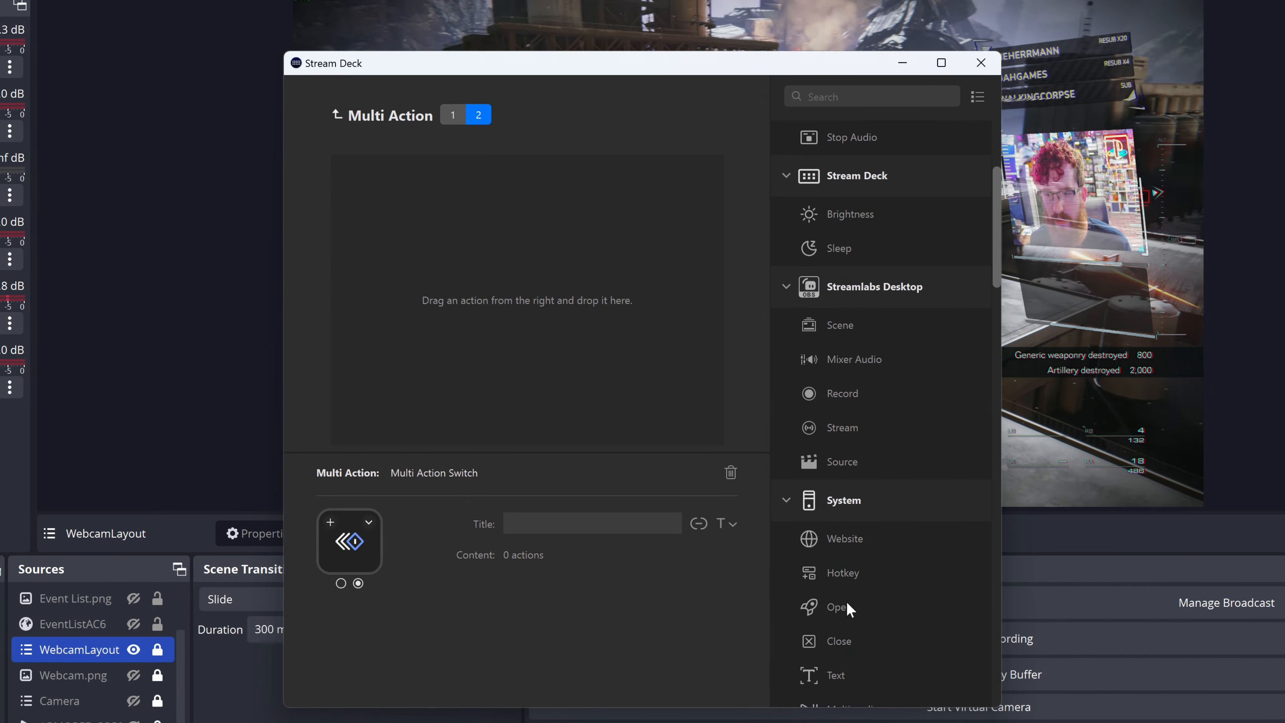
scroll(847, 567, "down", 10)
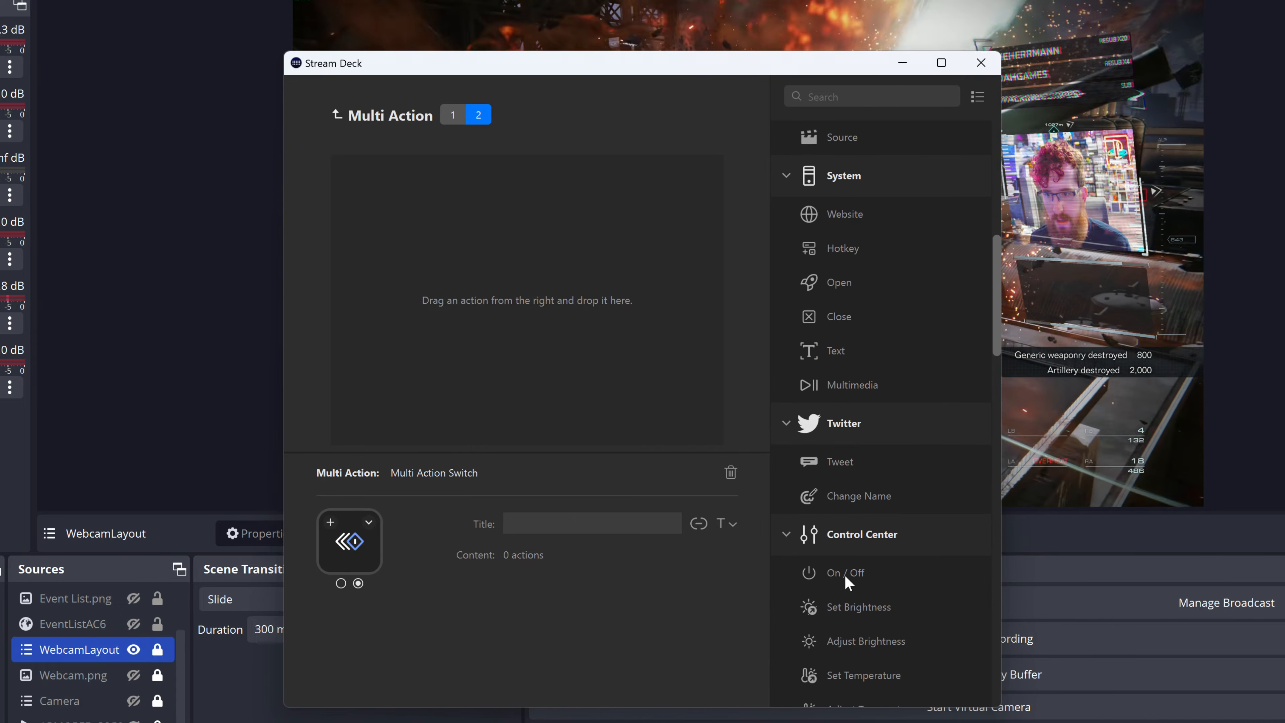
scroll(848, 562, "down", 8)
double_click(840, 582)
double_click(835, 582)
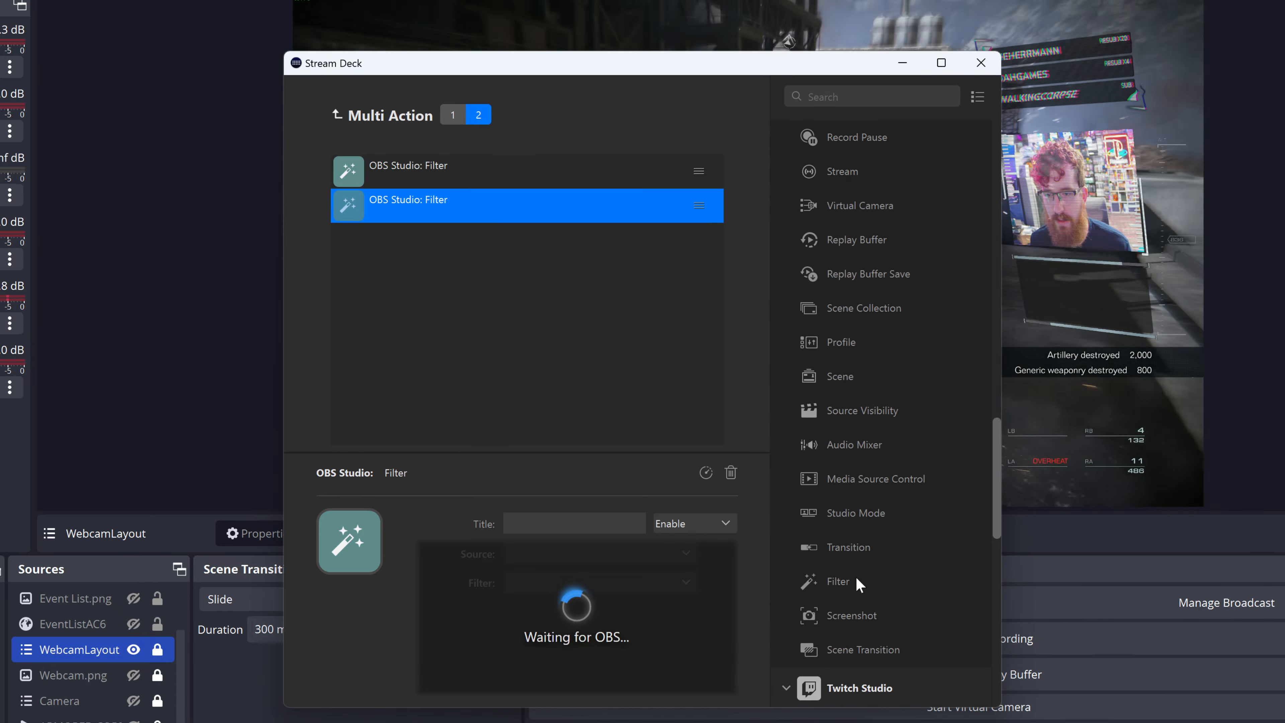
left_click_drag(840, 583, 541, 350)
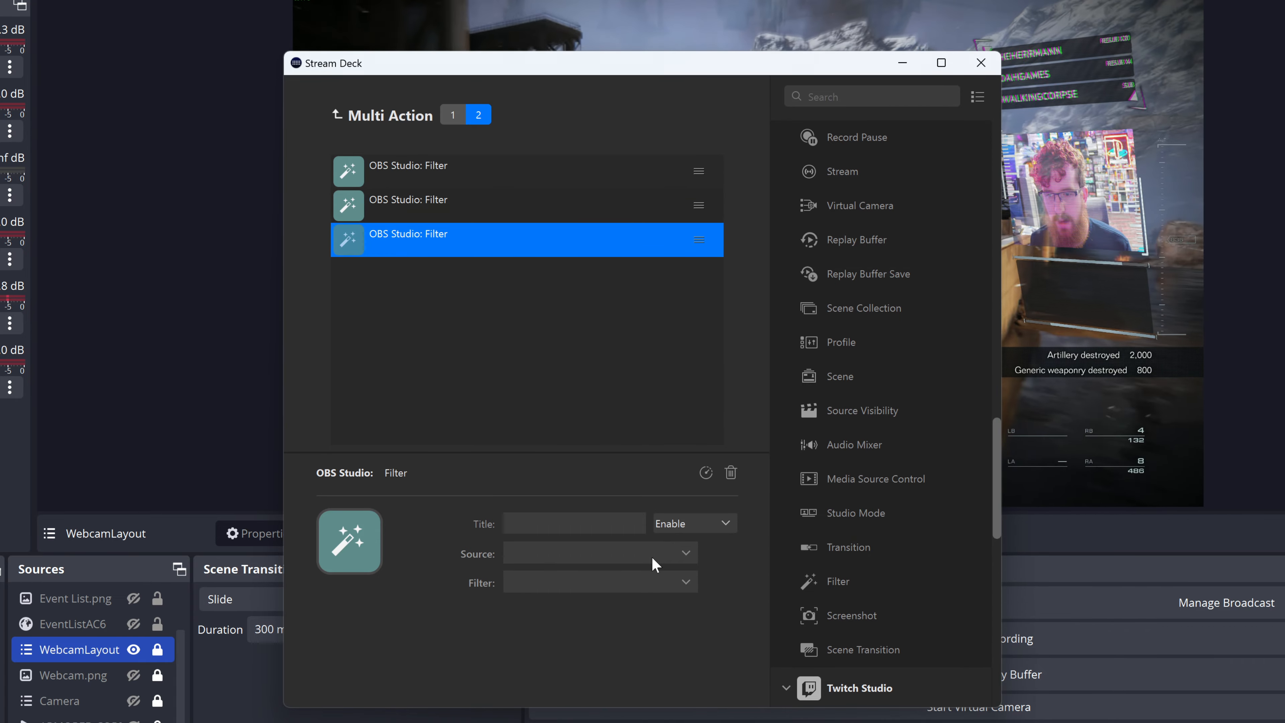
Step: Configure the third Filter action of the second state to disable the Invisible filter on WebcamLayout
left_click(651, 555)
left_click(569, 642)
left_click(596, 588)
left_click(568, 666)
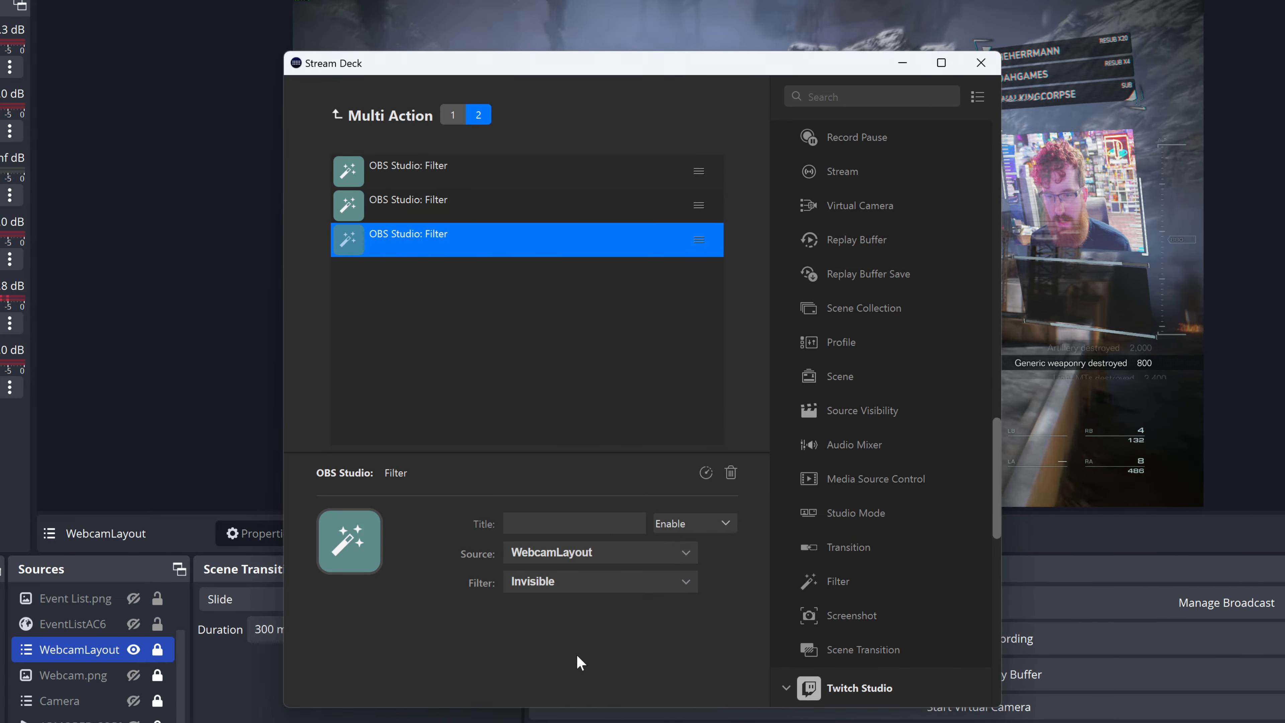
left_click(686, 527)
left_click(689, 563)
Step: Set the other two Filter actions of the second state to disable their webcam filters, and close the Stream Deck window
left_click(433, 199)
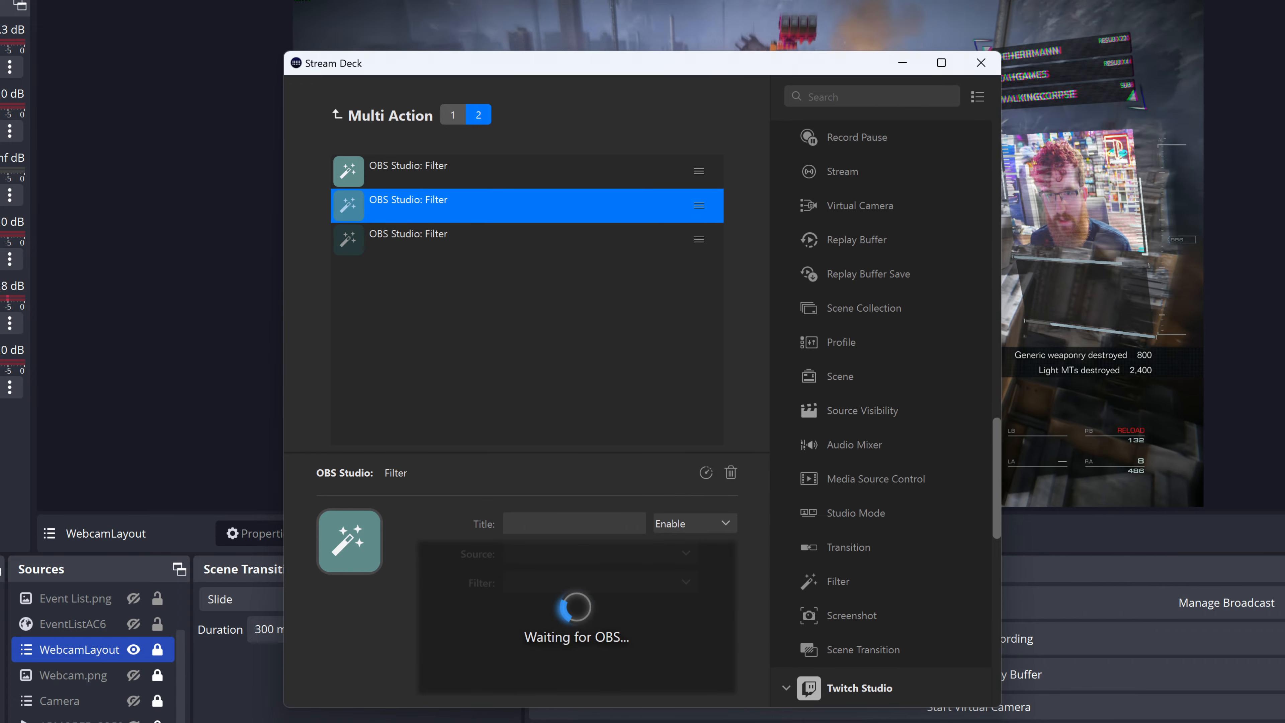
left_click(582, 584)
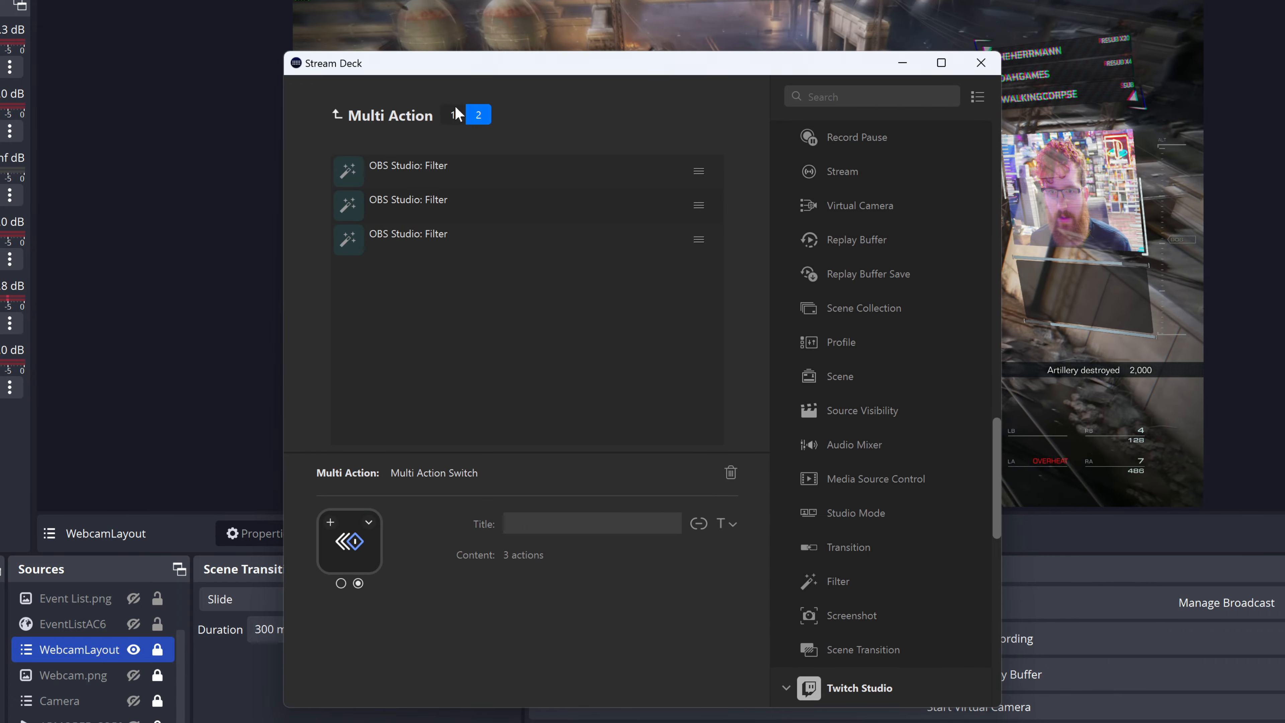
left_click(453, 115)
left_click(979, 69)
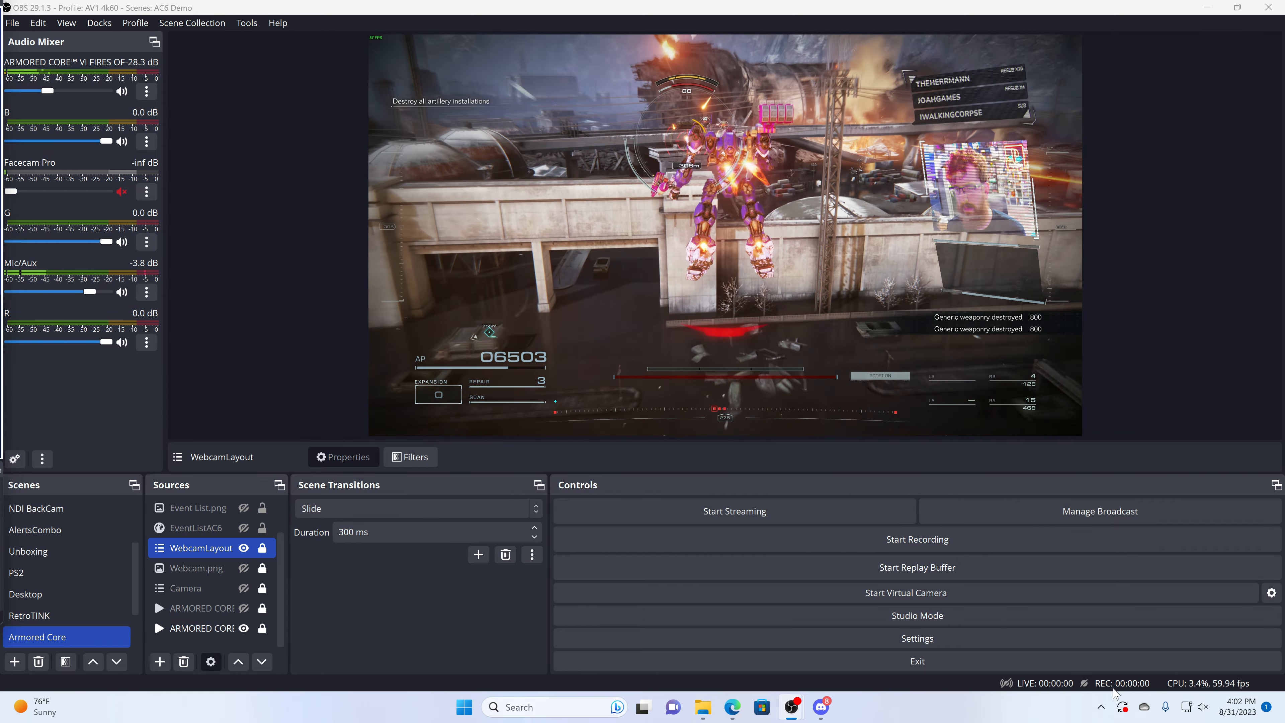
Step: Reopen the Multi Action Switch in Stream Deck, set the first state's second Delay to 850 ms, and close the window
left_click(1101, 707)
left_click(1155, 612)
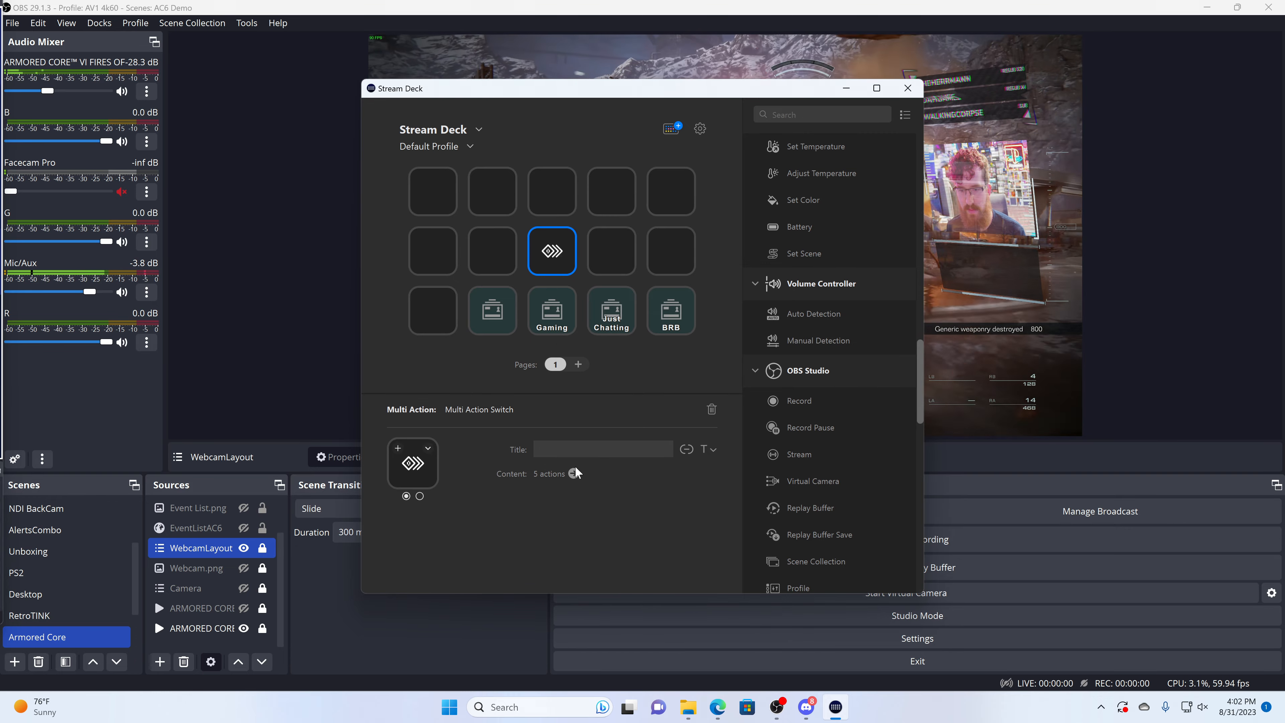
left_click(574, 473)
left_click_drag(559, 474, 487, 469)
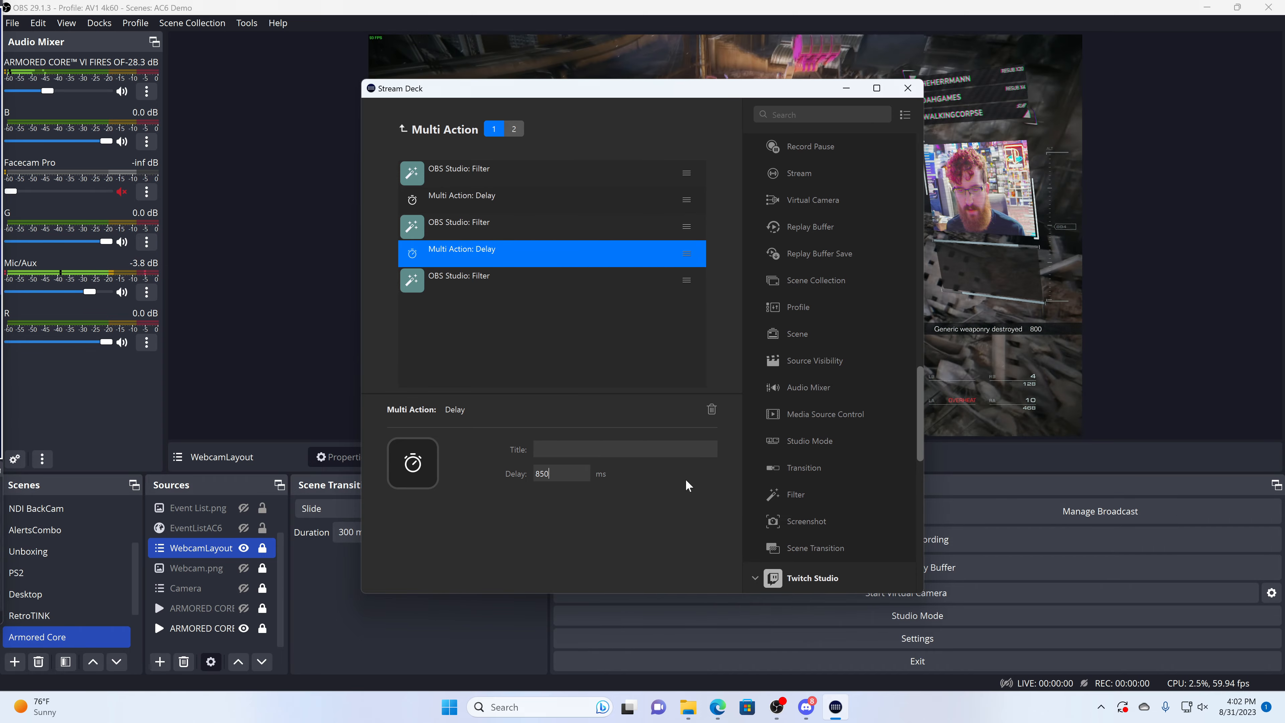
left_click(907, 88)
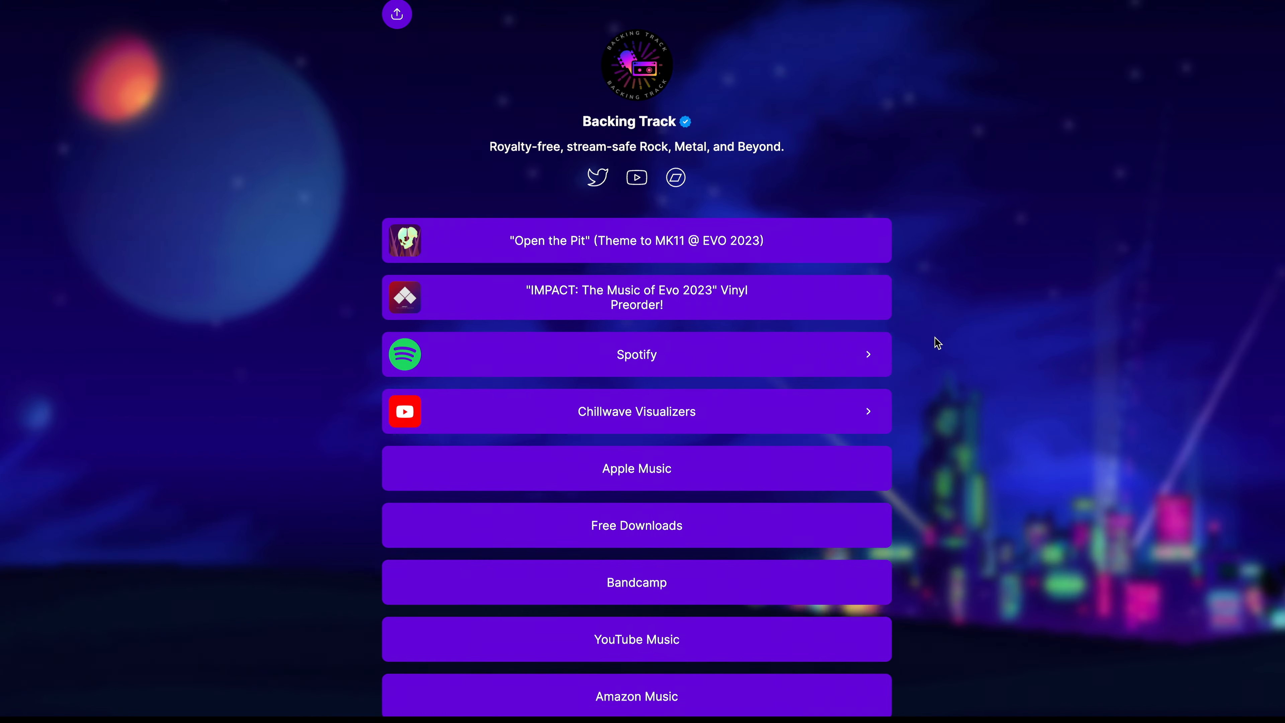
Step: Open the "Open the Pit" track from the Backing Track links page in the browser and try to play it on Spotify
scroll(933, 340, "down", 5)
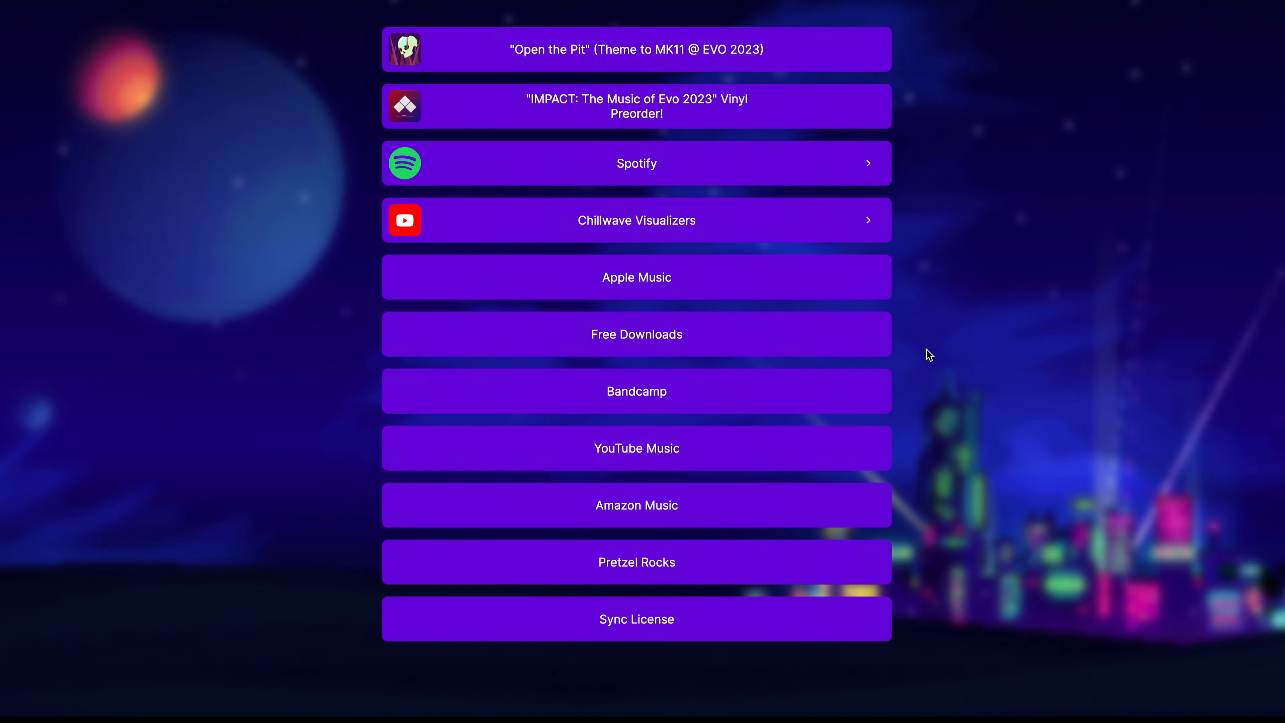
scroll(907, 371, "up", 4)
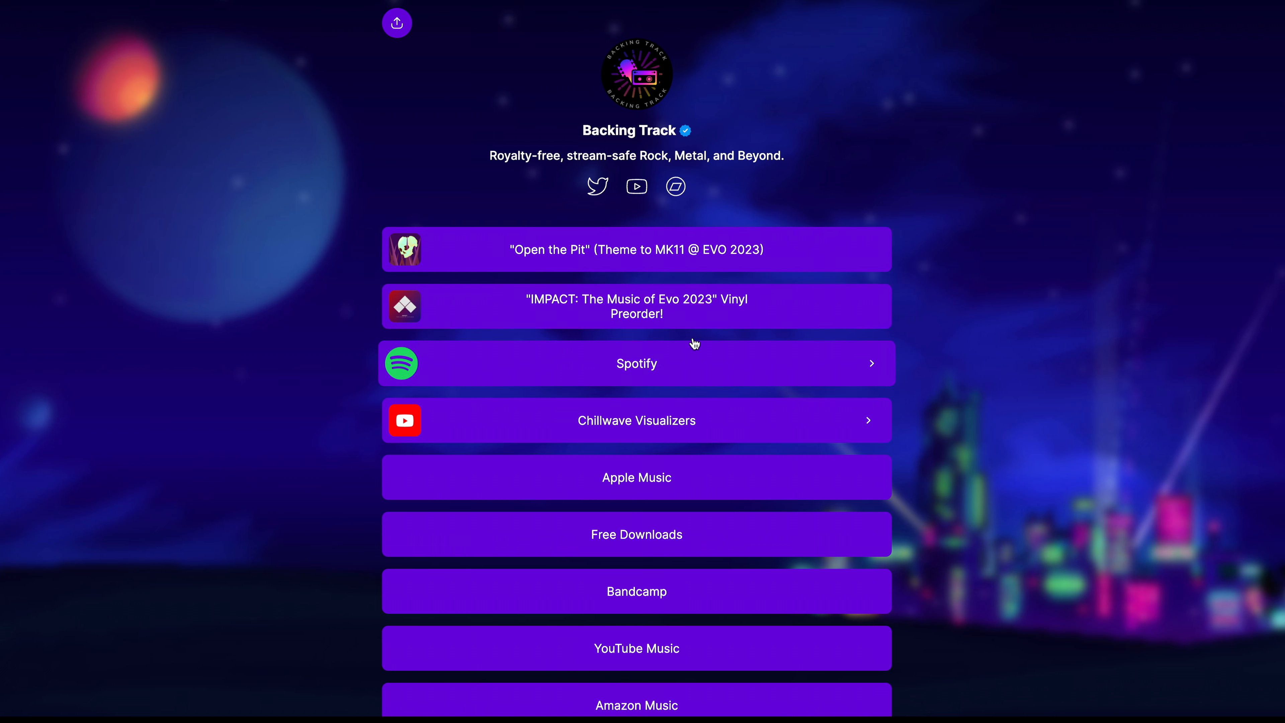
left_click(674, 250)
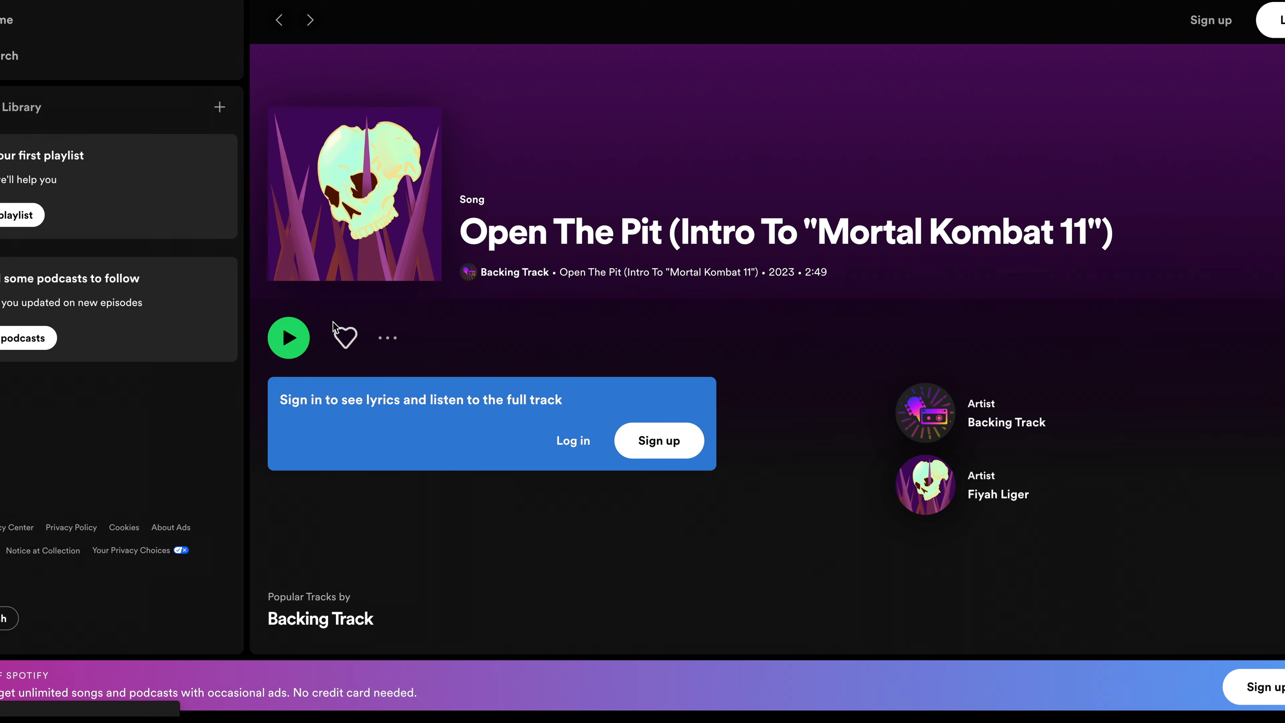
left_click(301, 332)
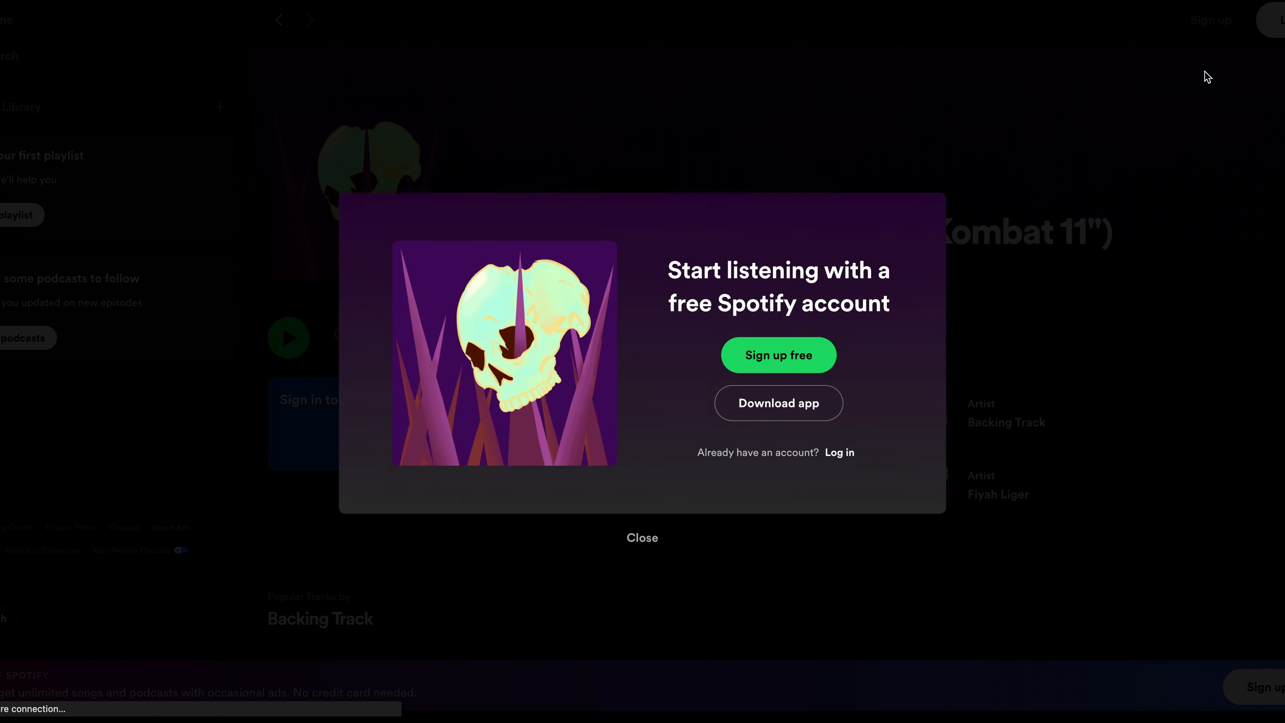
Step: Open the "IMPACT: The Music of Evo 2023" vinyl preorder page, review the campaign details and tracklist, and close it
left_click(637, 307)
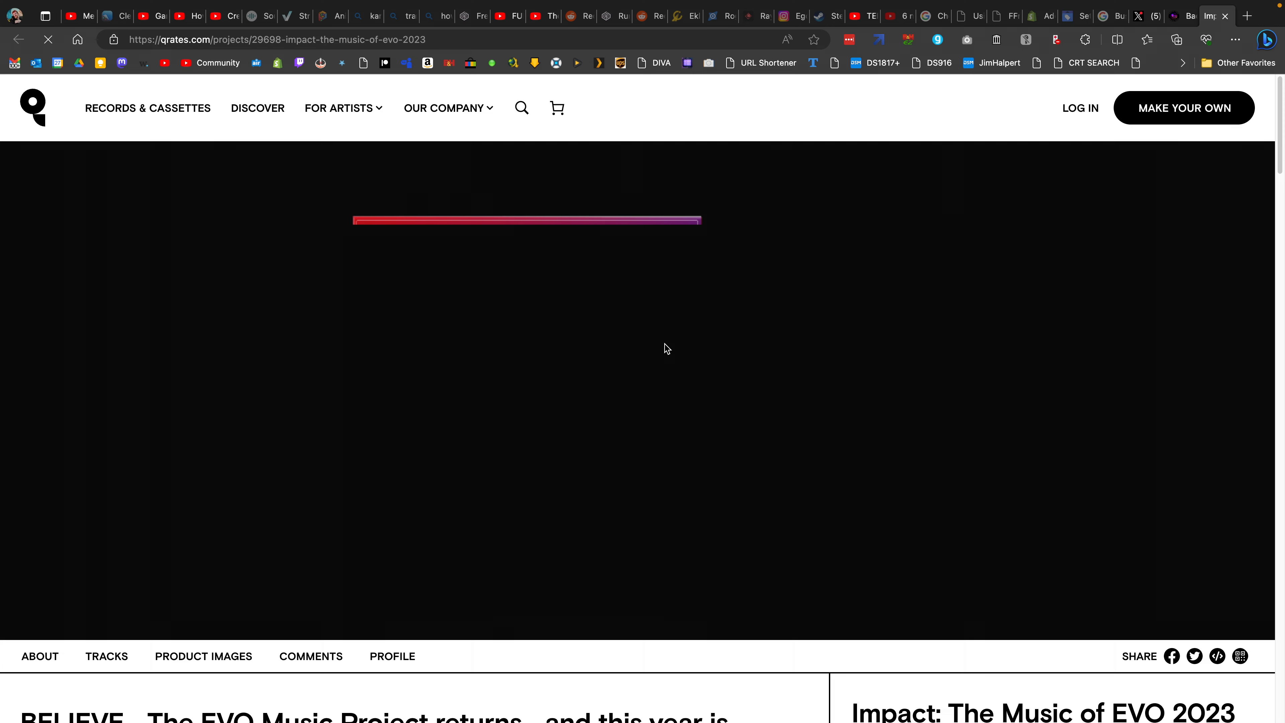
scroll(665, 348, "down", 1)
scroll(664, 344, "down", 6)
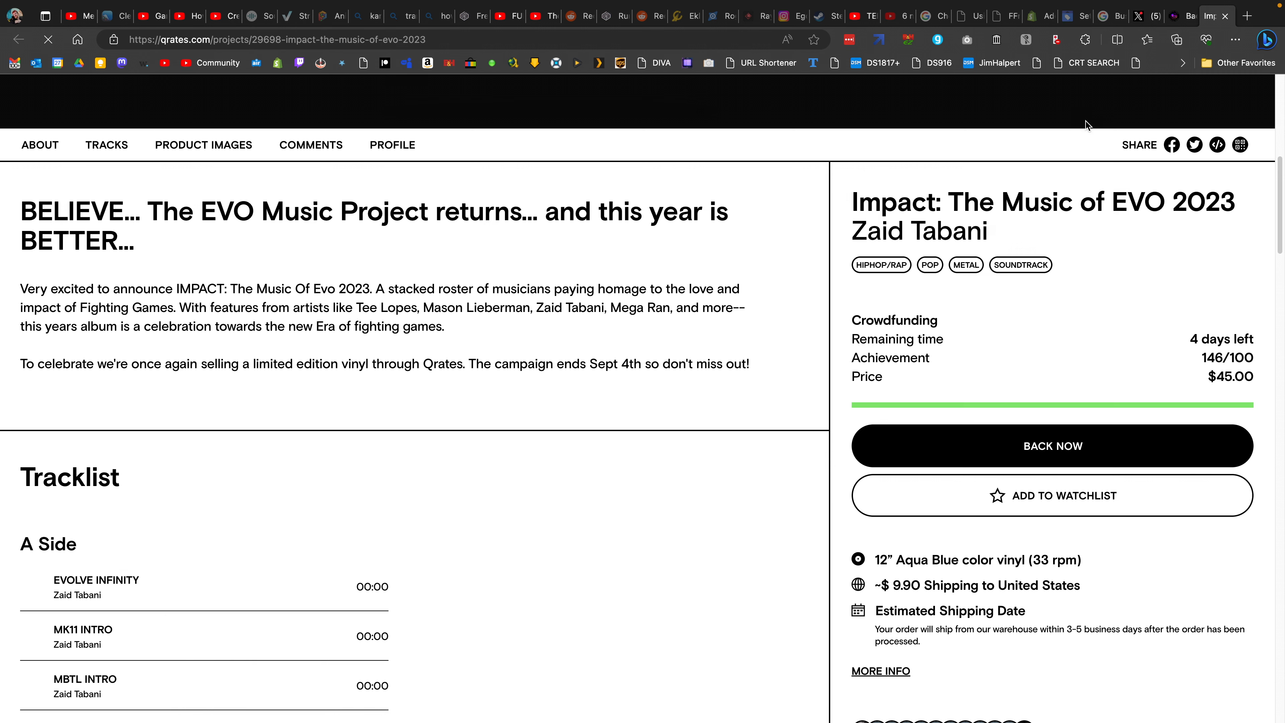
left_click(1225, 15)
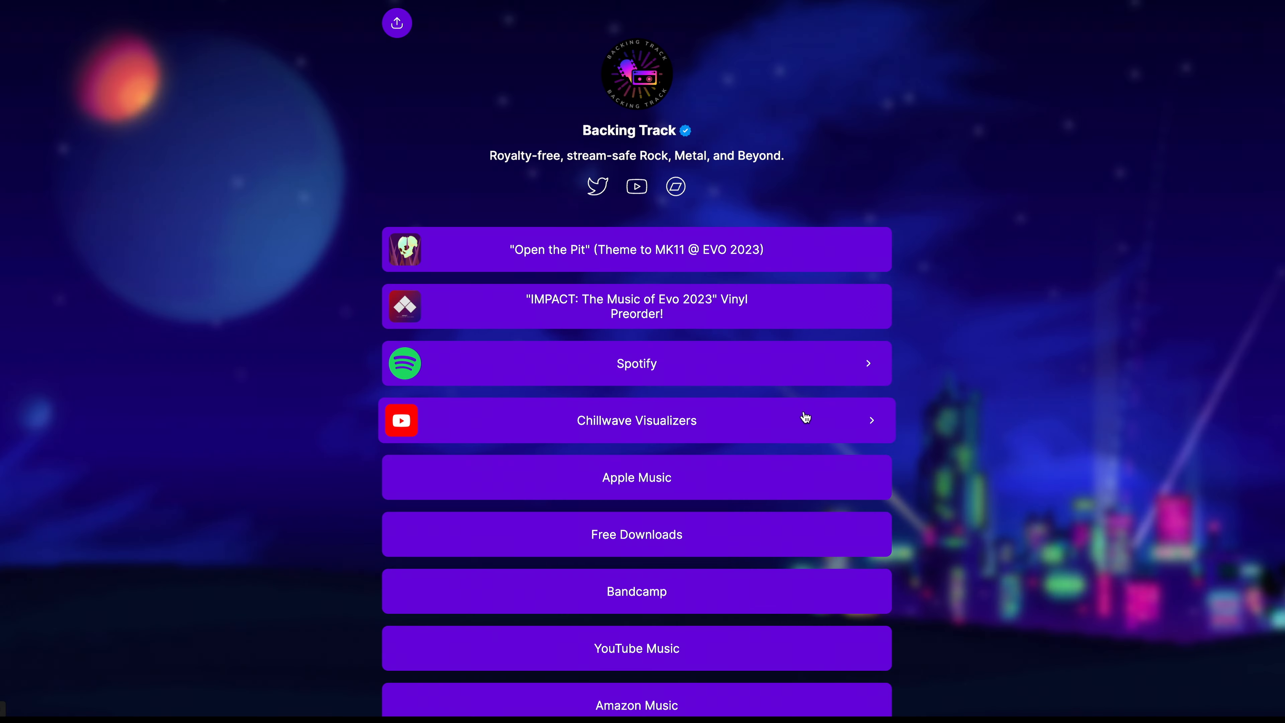
Step: Expand Chillwave Visualizers on the Backing Track links page and play the embedded video
scroll(803, 418, "down", 2)
scroll(789, 385, "down", 1)
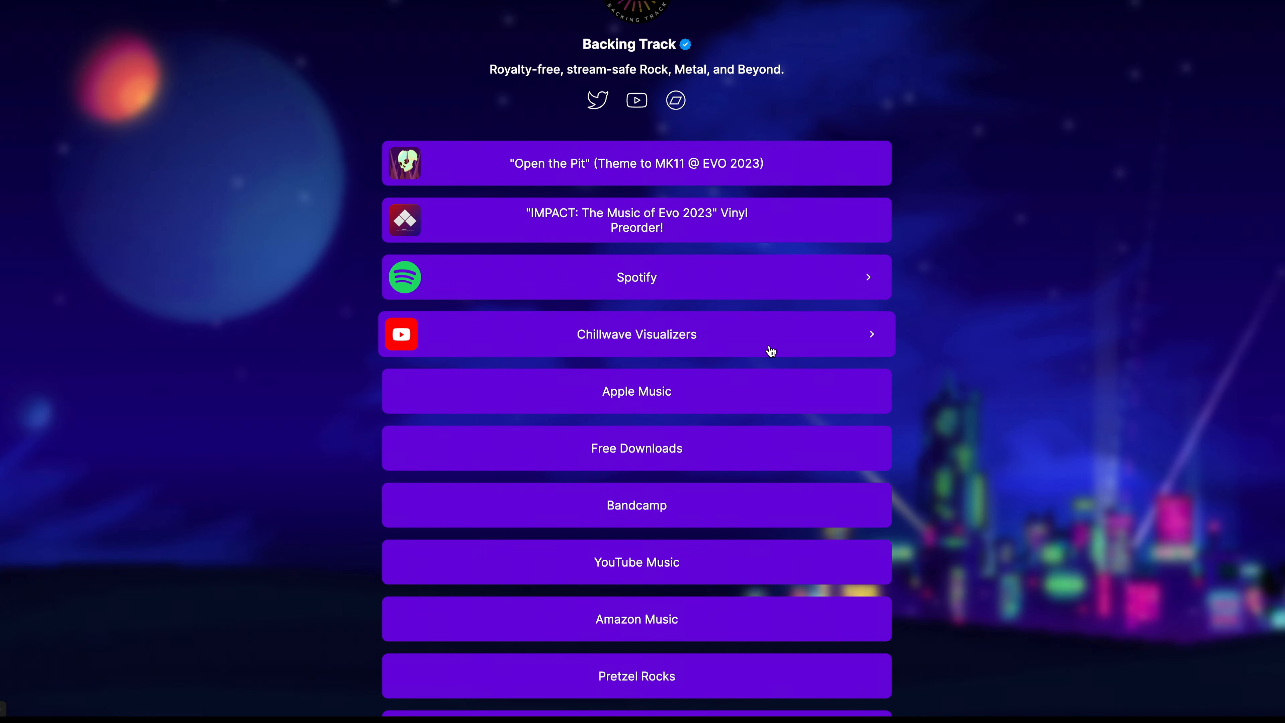
left_click(769, 348)
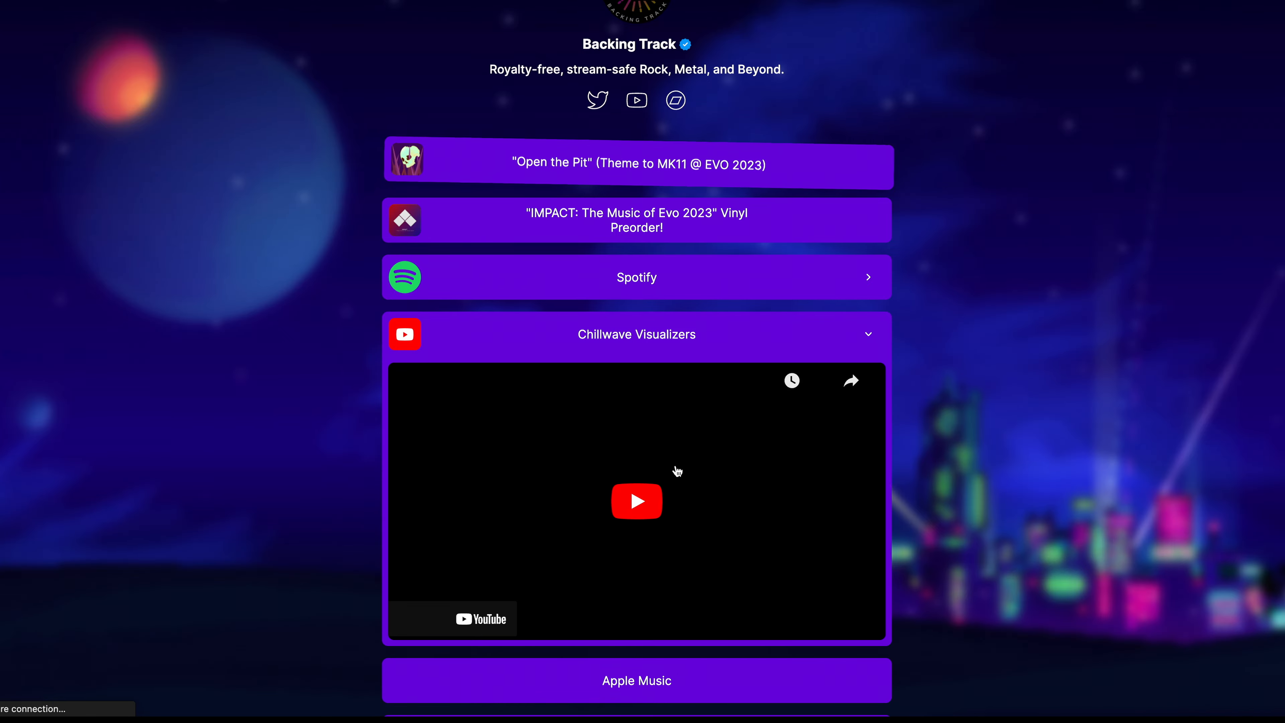
left_click(642, 517)
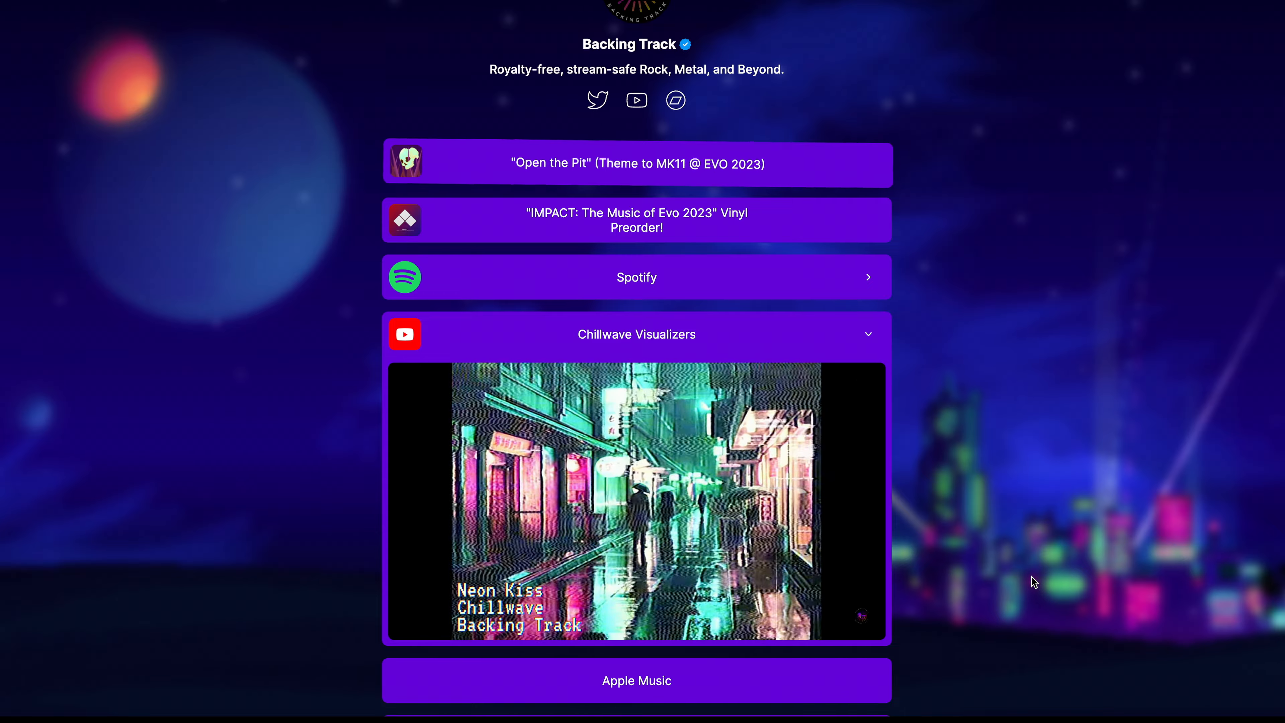
scroll(1031, 576, "down", 6)
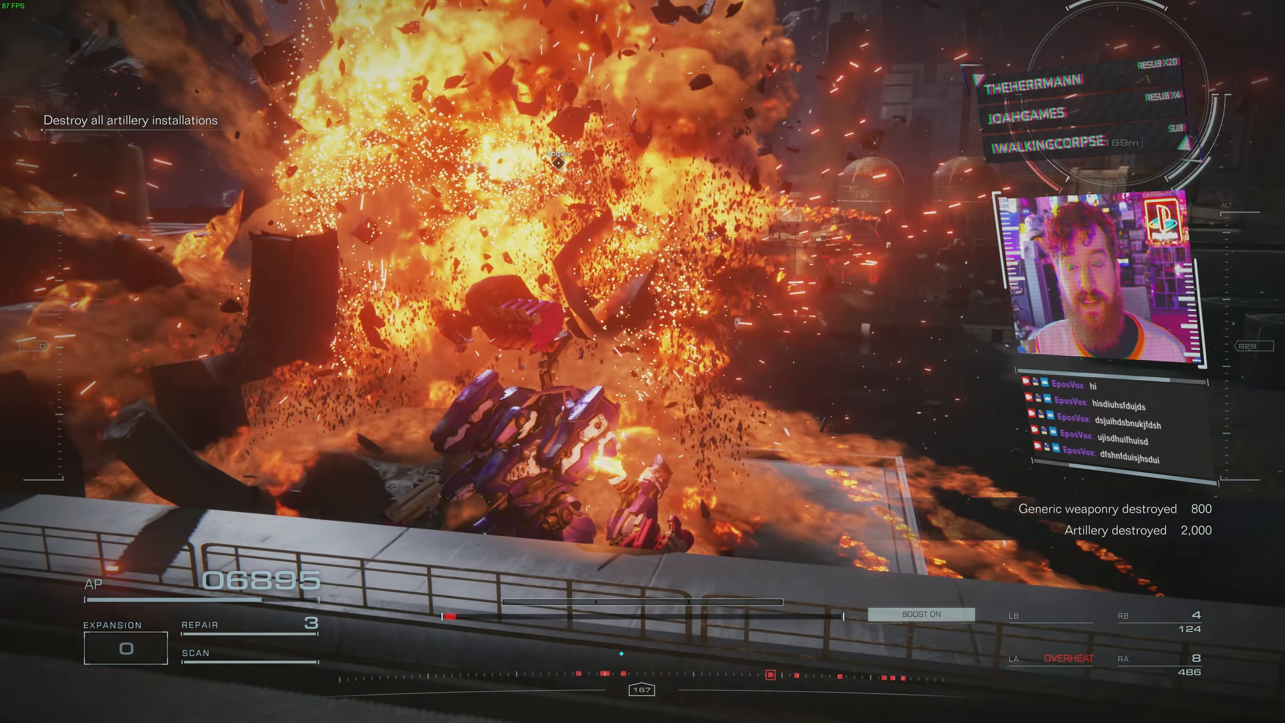